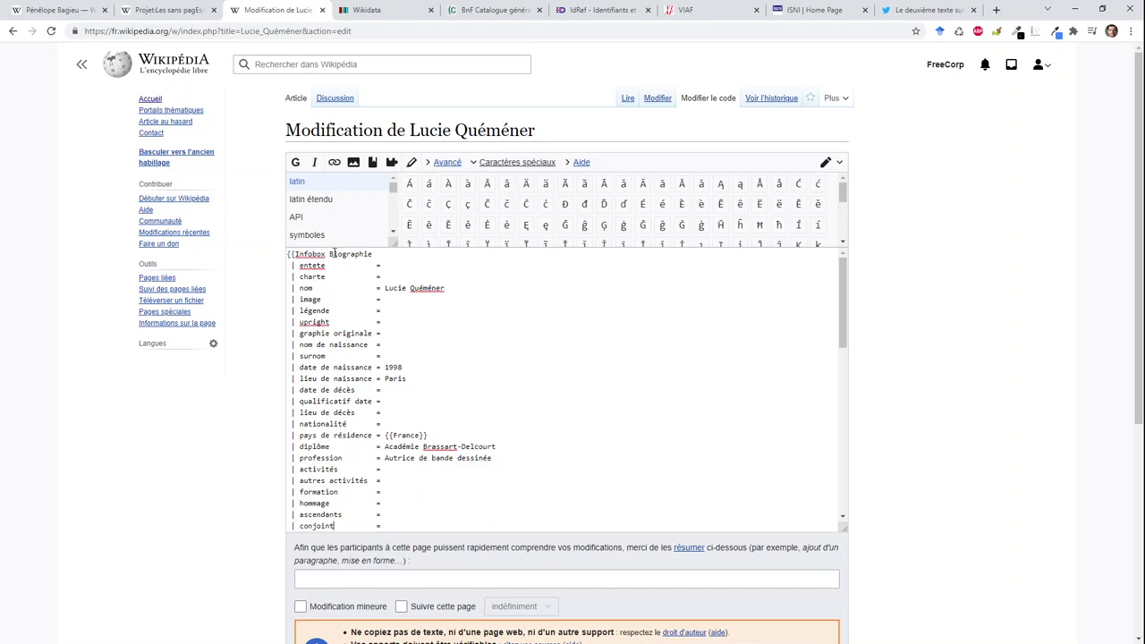
Review the infobox parameters and introduction in the article's source code, and return to the published article.
key(Down)
key(Down)
key(Down)
key(Down)
key(Down)
key(Down)
key(Down)
key(Down)
key(Down)
key(Down)
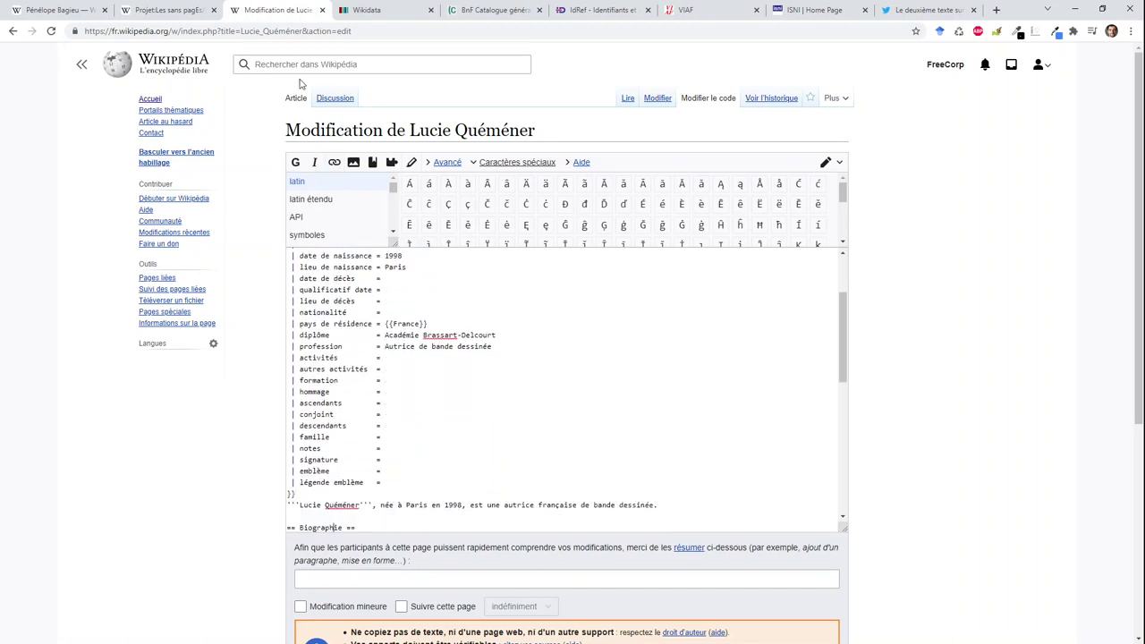
click(297, 101)
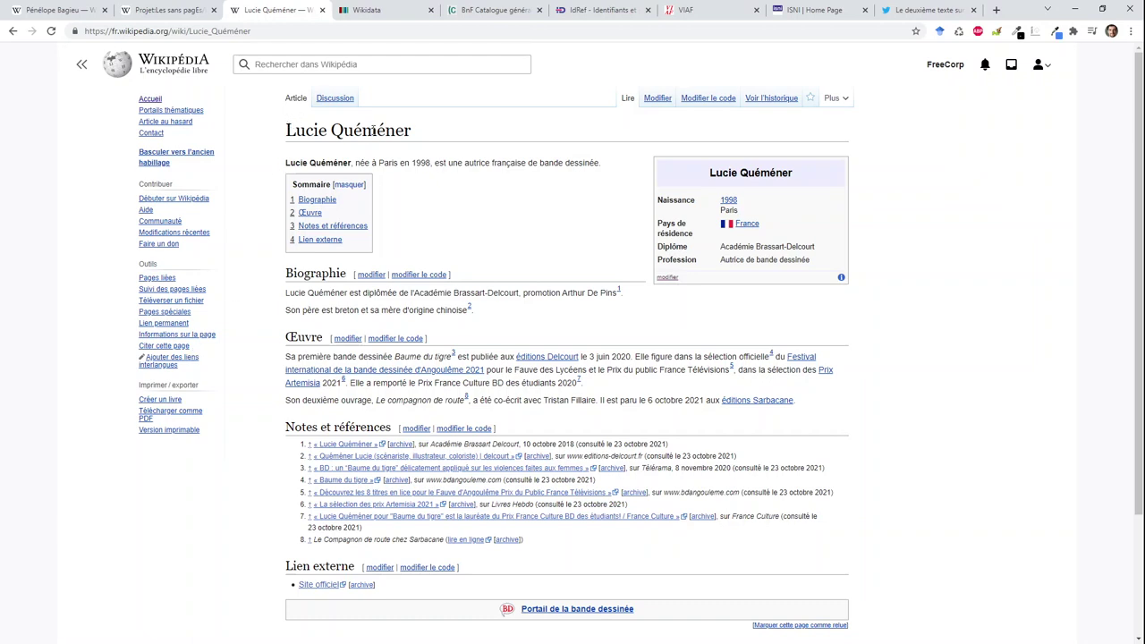
Open Wikidata's form for creating a new item and copy the title of the French Wikipedia article.
click(376, 16)
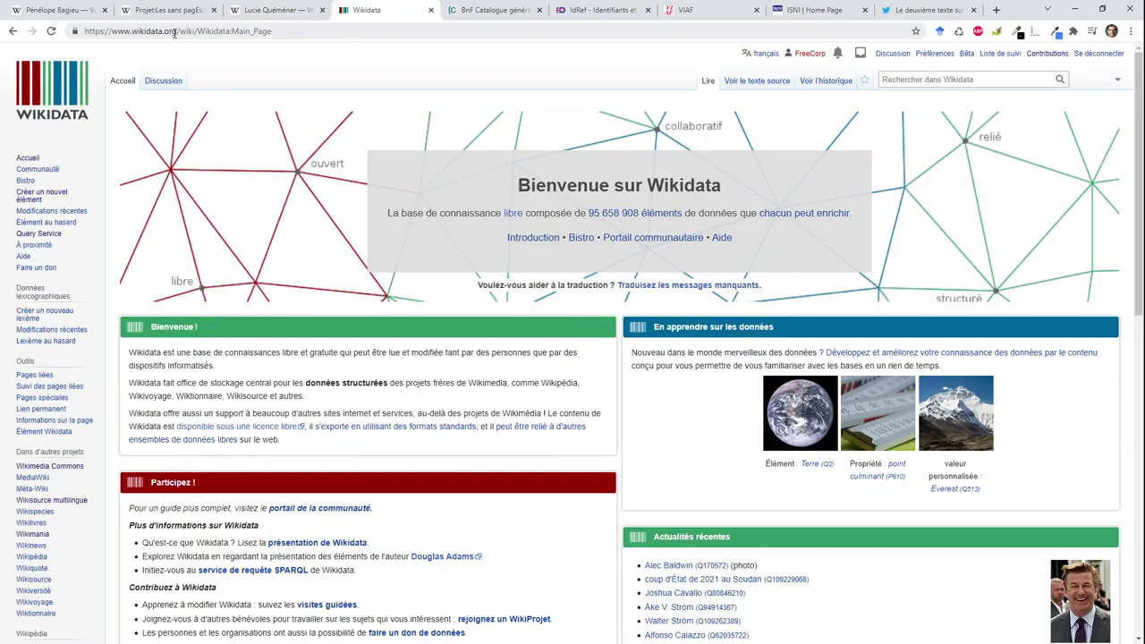
click(31, 200)
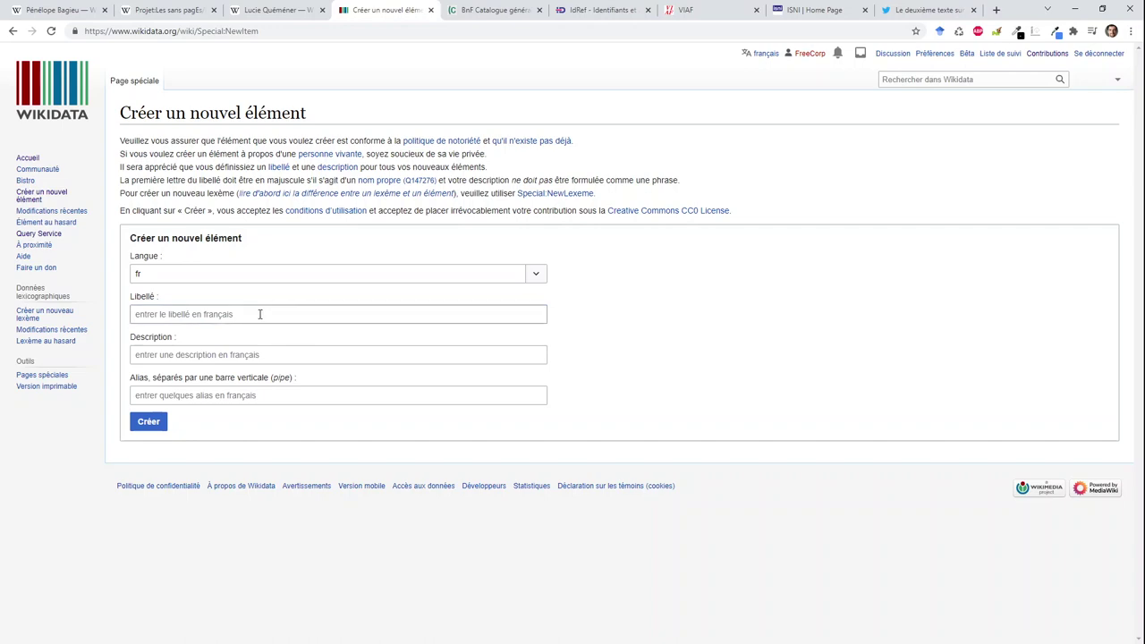
click(264, 12)
triple_click(295, 146)
key(ctrl+c)
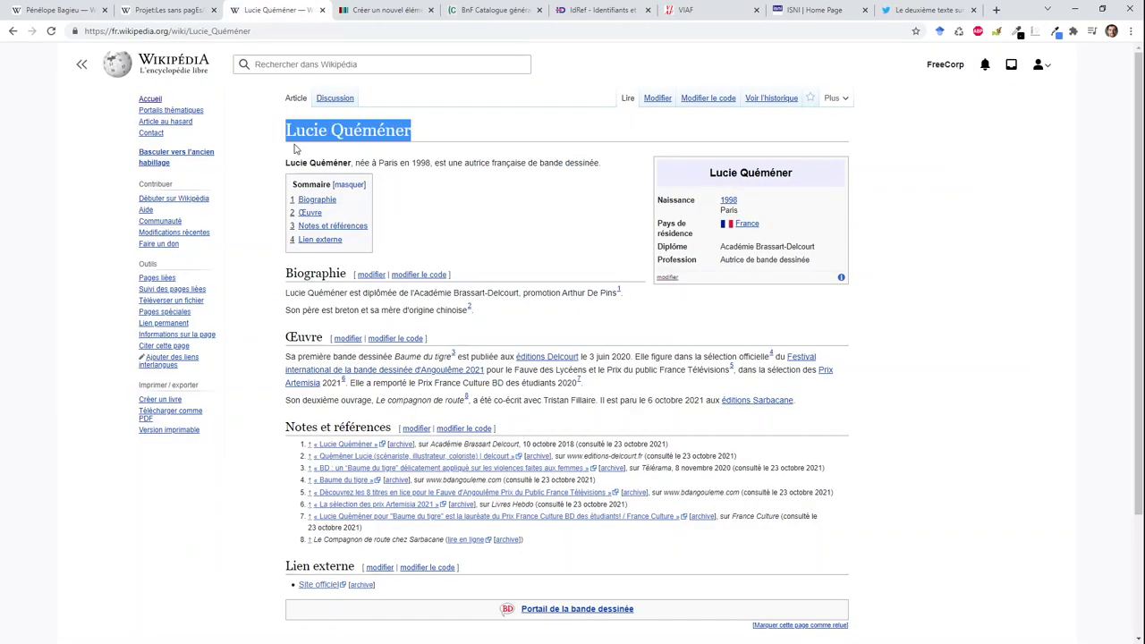
Fill in the new item's French label with the copied article title and its description with "autrice de bandes dessinées française".
click(371, 10)
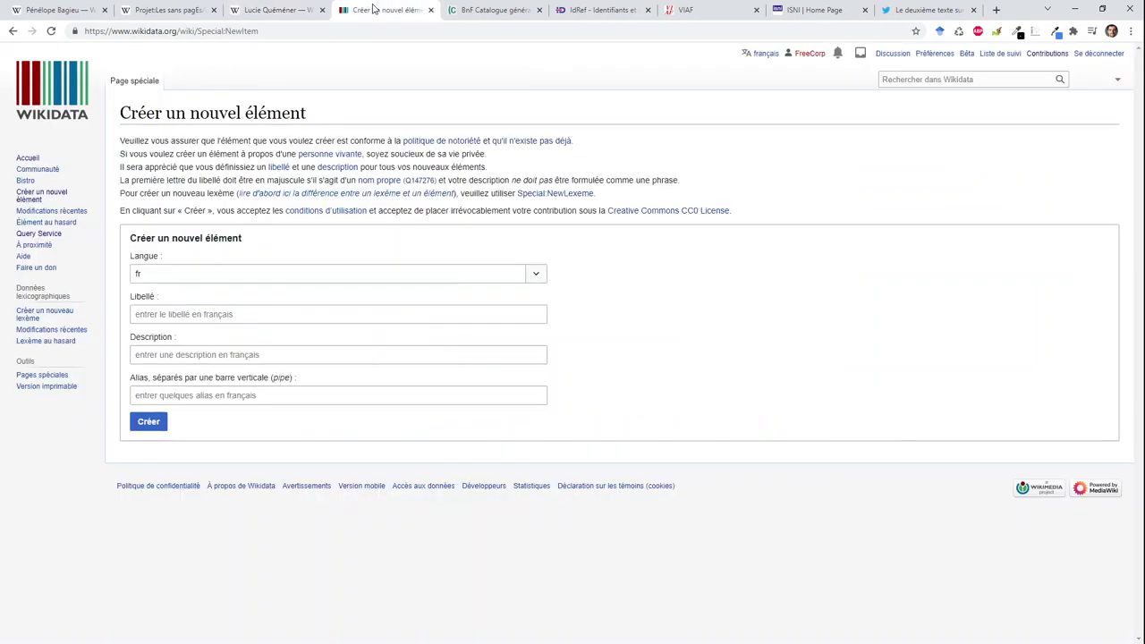
click(213, 316)
key(ctrl+v)
click(210, 351)
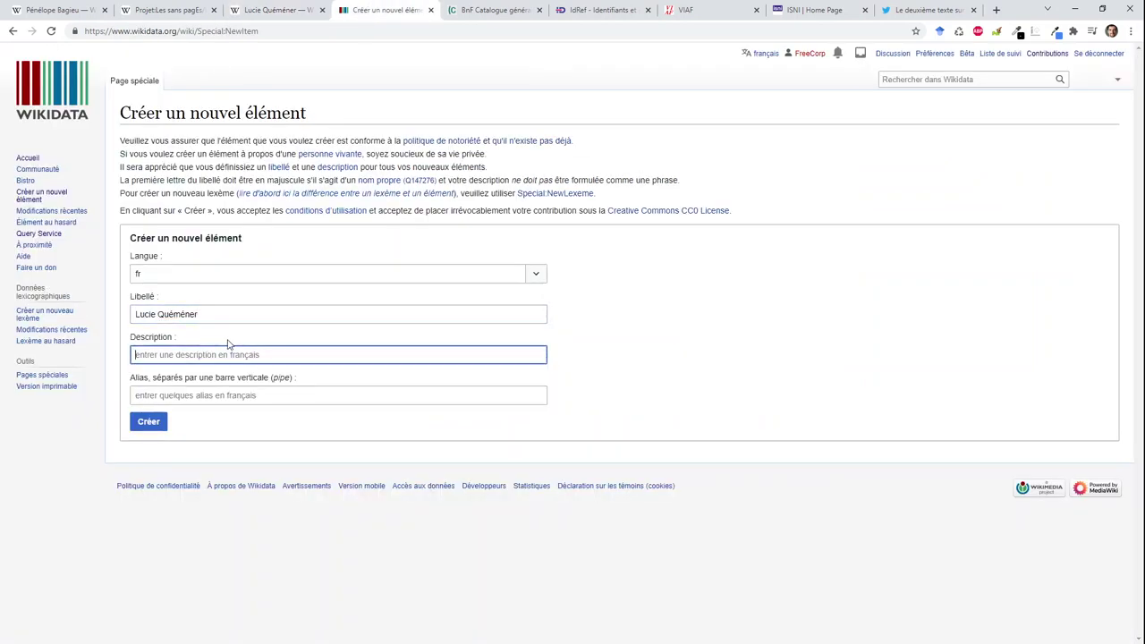
text(a)
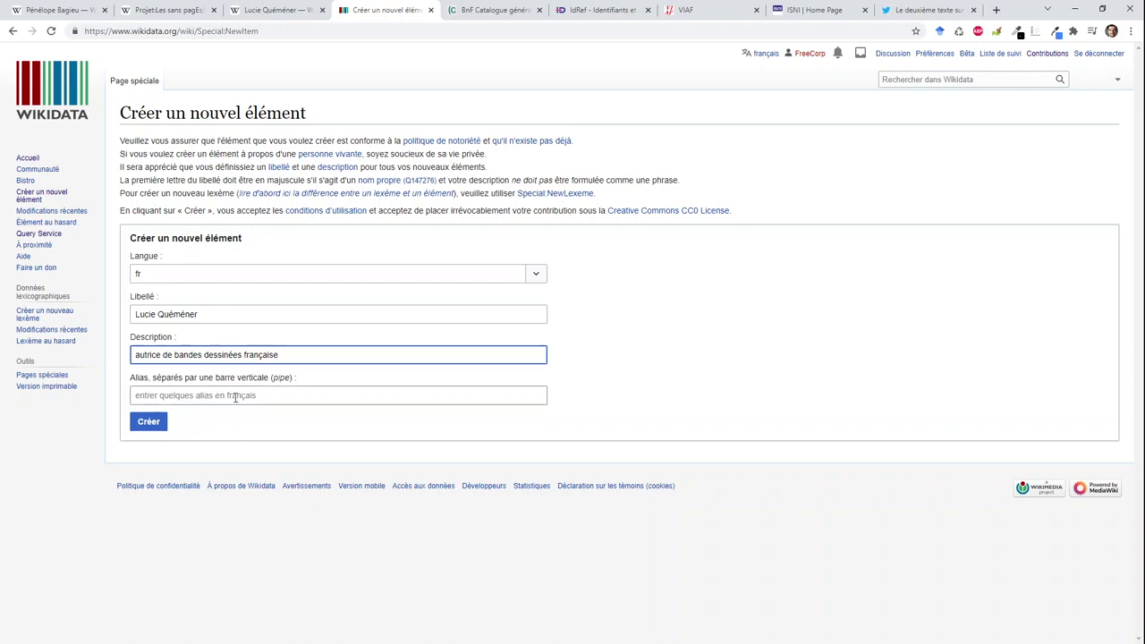
Search Google in a new tab for the name entered as the item's label.
click(201, 313)
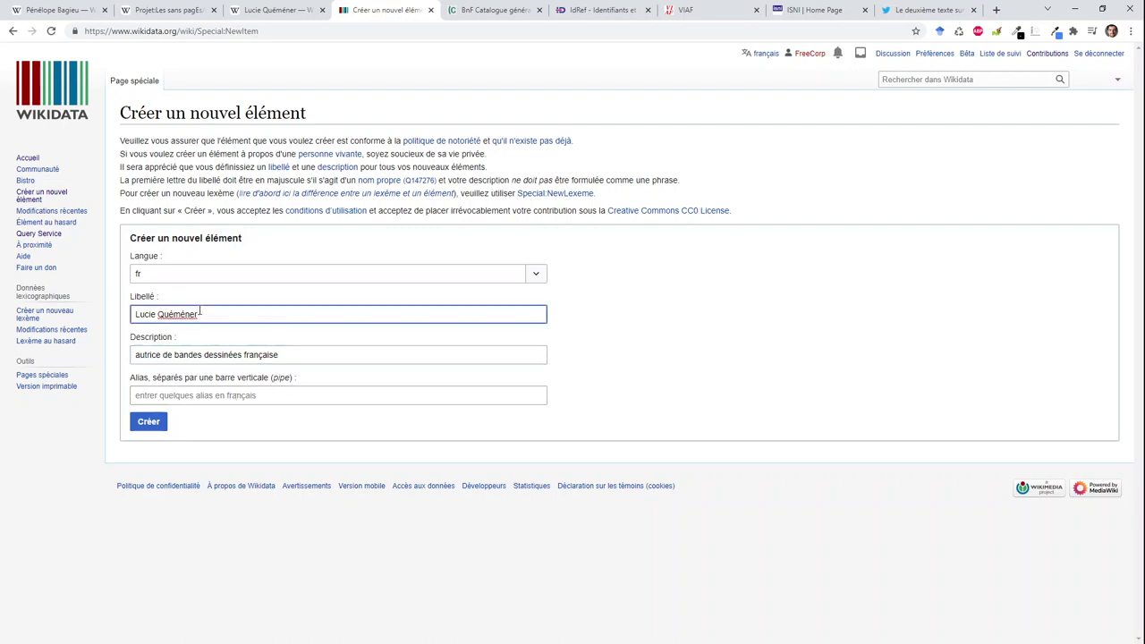
key(ctrl+a)
key(ctrl+c)
key(ctrl+t)
key(ctrl+v)
key(Return)
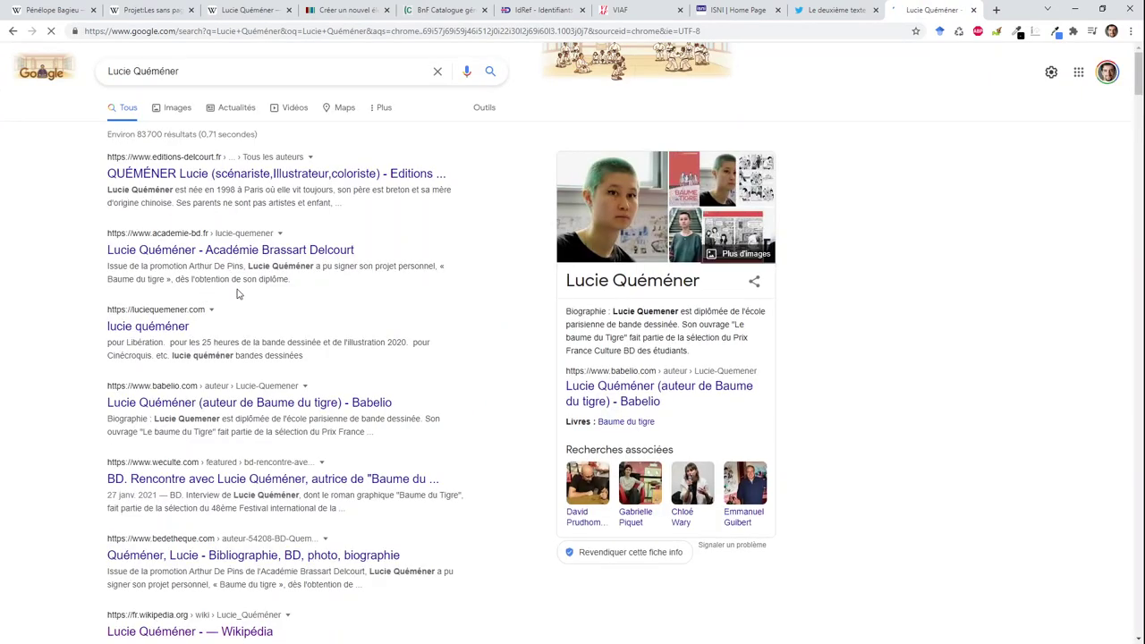
Search for the author's name without accents as an exact phrase in quotation marks and examine how the results spell it.
click(162, 70)
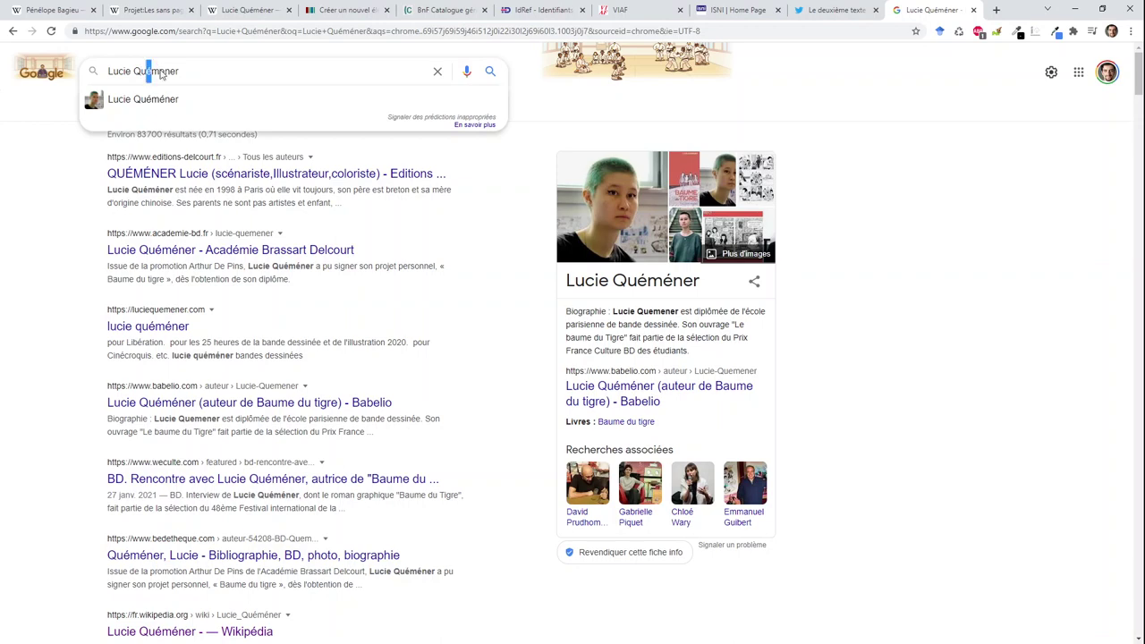
key(ctrl+a)
key(ctrl+v)
key(Return)
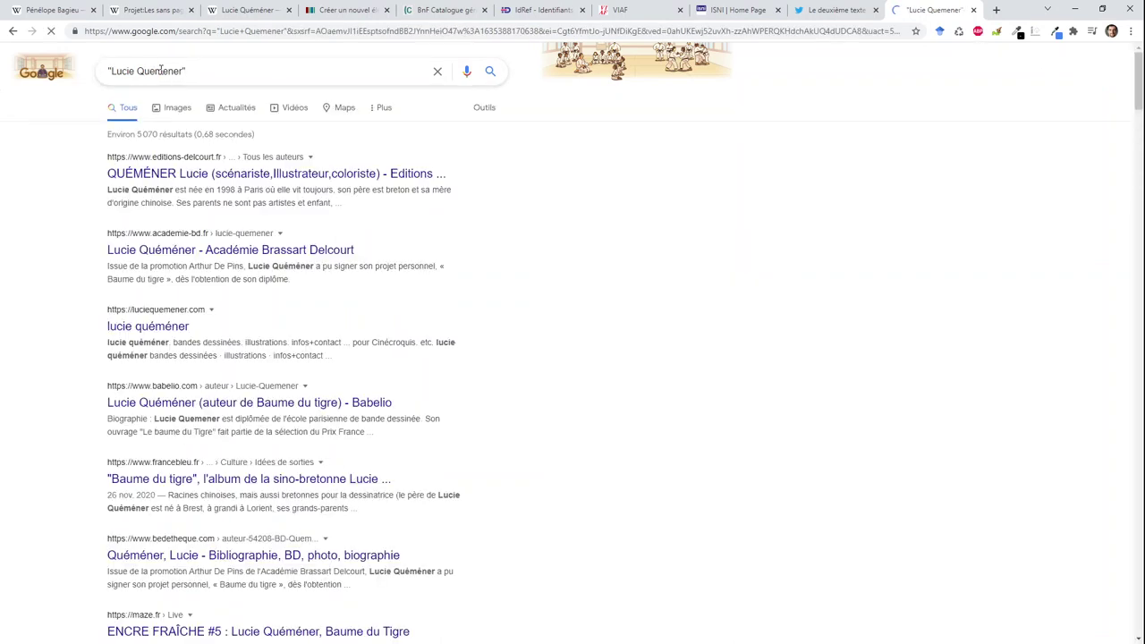
scroll(39, 330, down, 5)
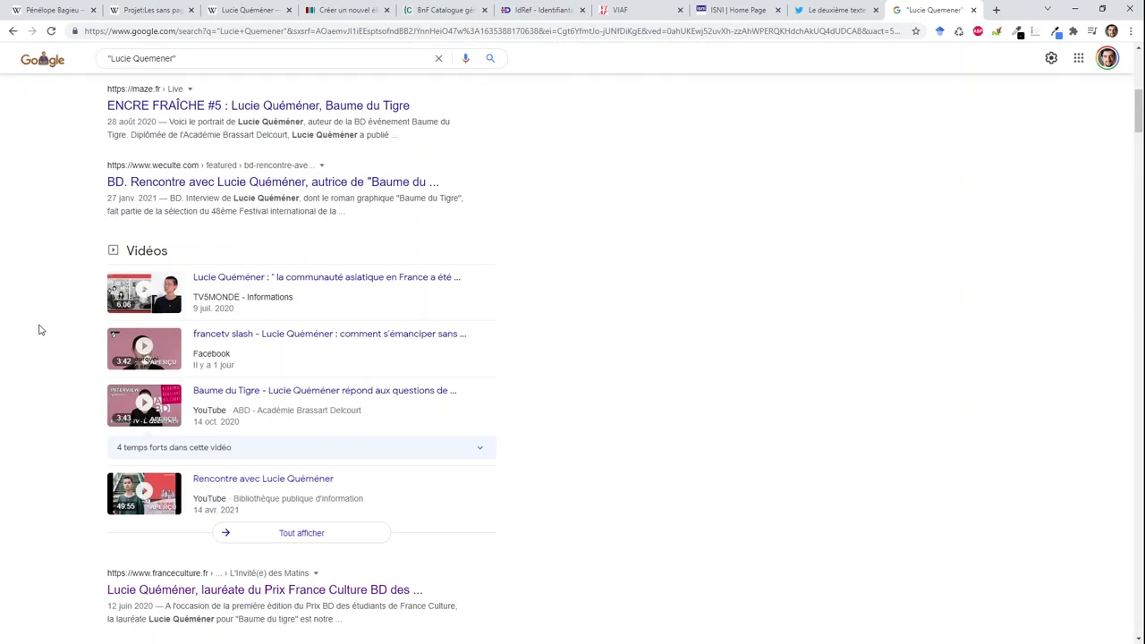
scroll(39, 330, down, 6)
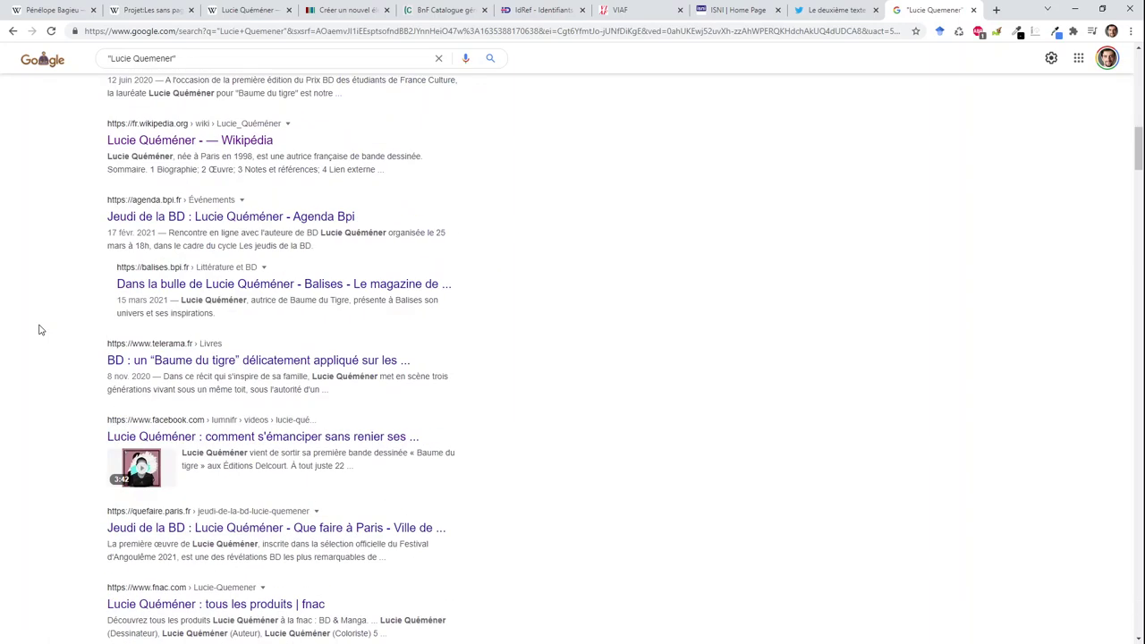
scroll(39, 330, down, 6)
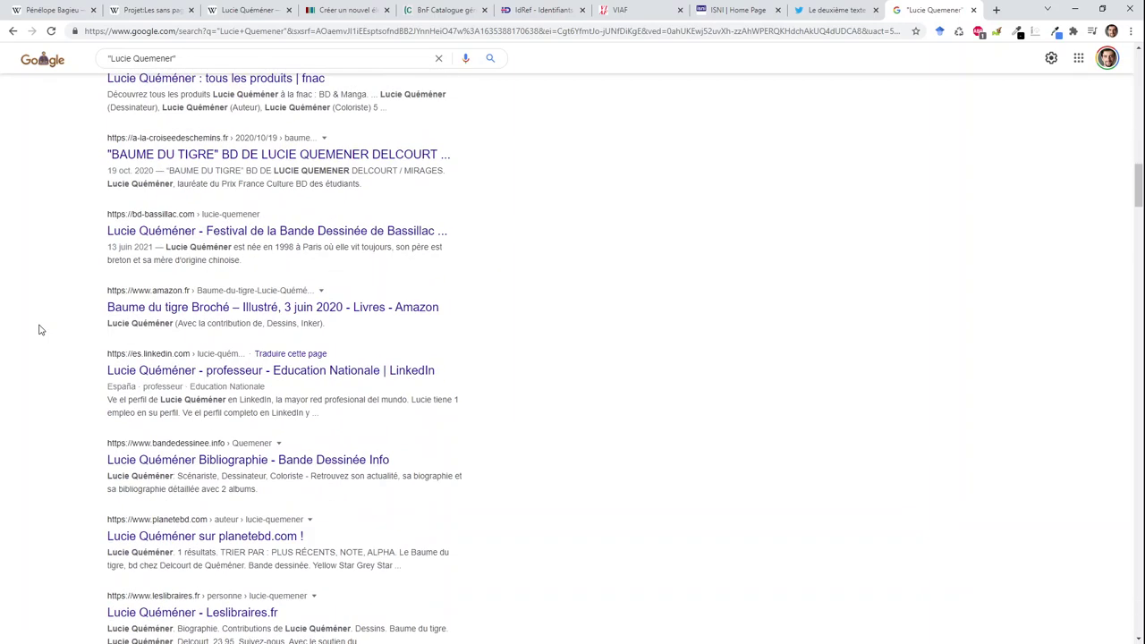
scroll(39, 330, down, 6)
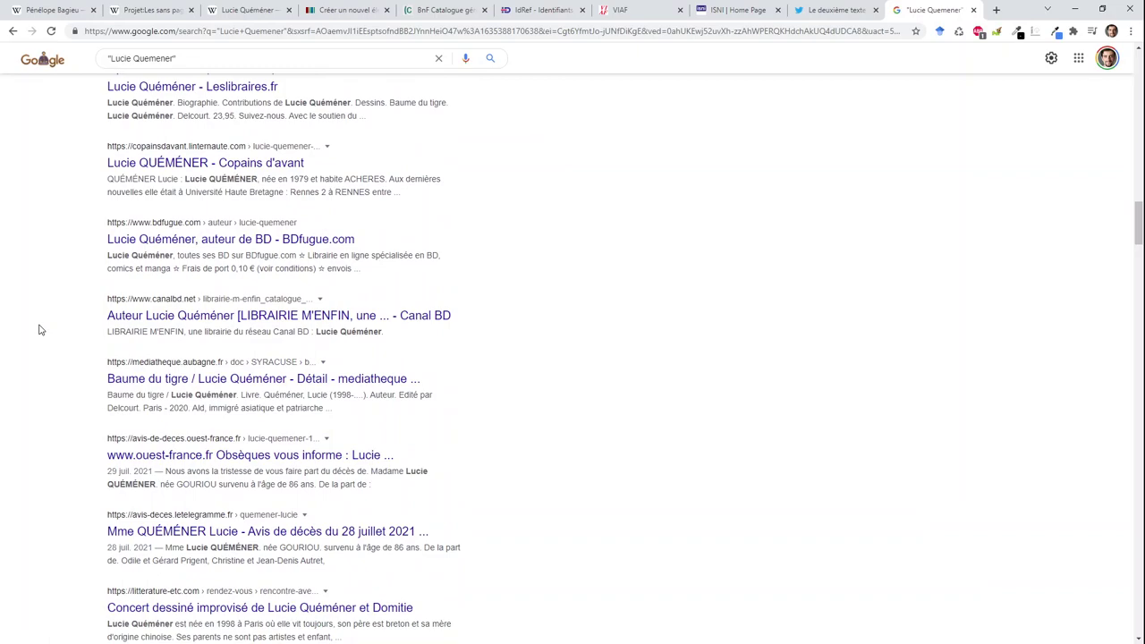
scroll(39, 330, up, 20)
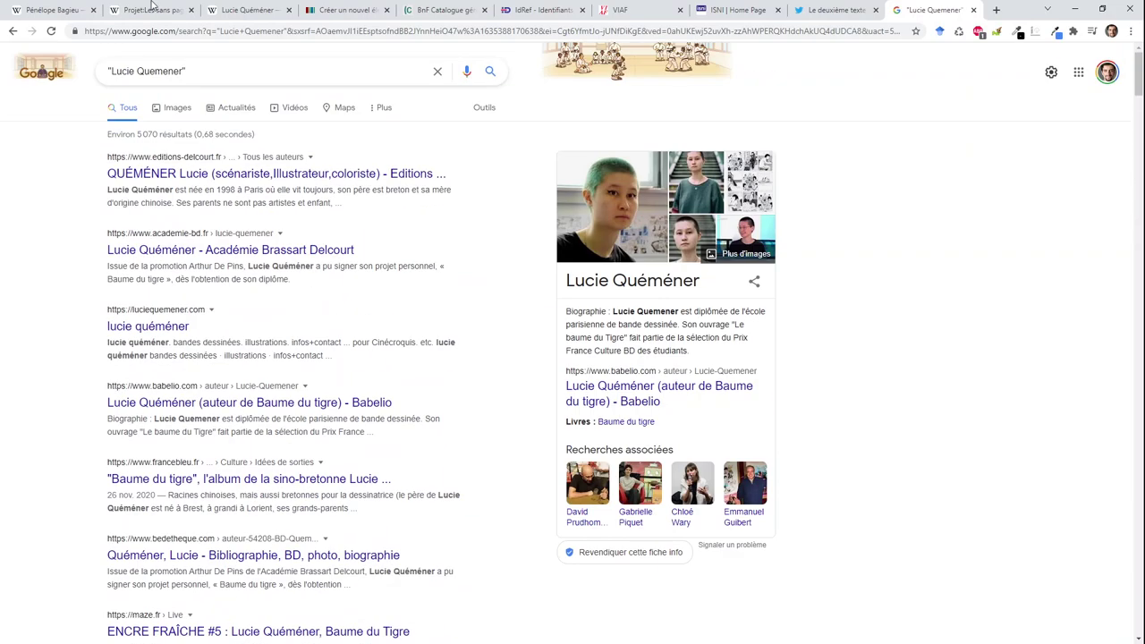
Create the Wikidata item and publish its first statement, "nature de l'élément", with the value "être humain".
click(325, 10)
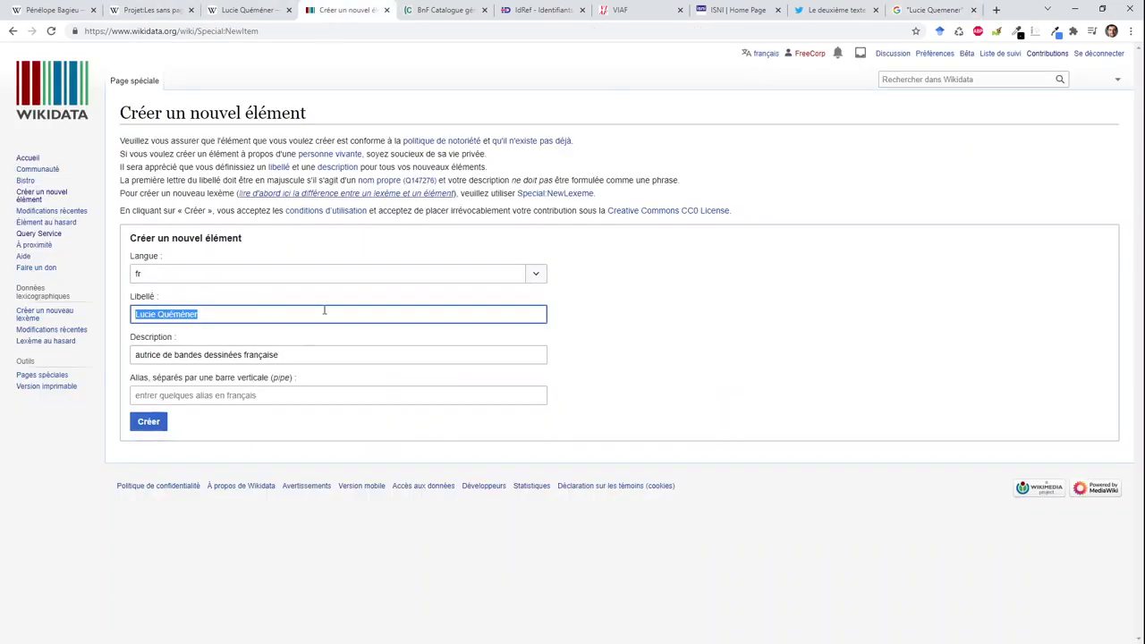
click(148, 428)
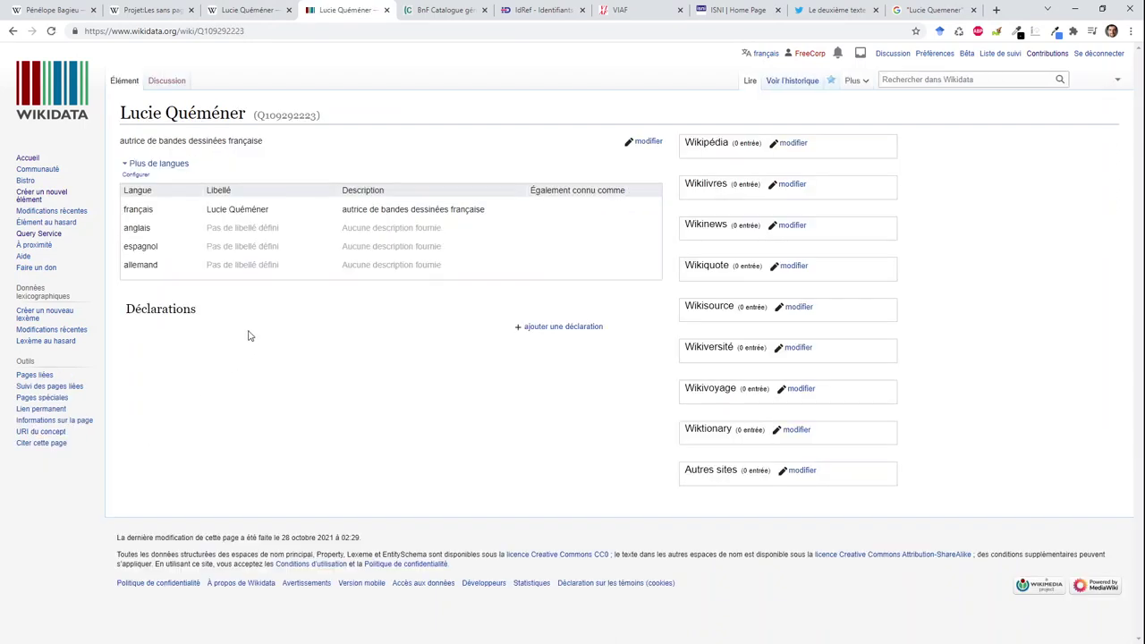
click(542, 328)
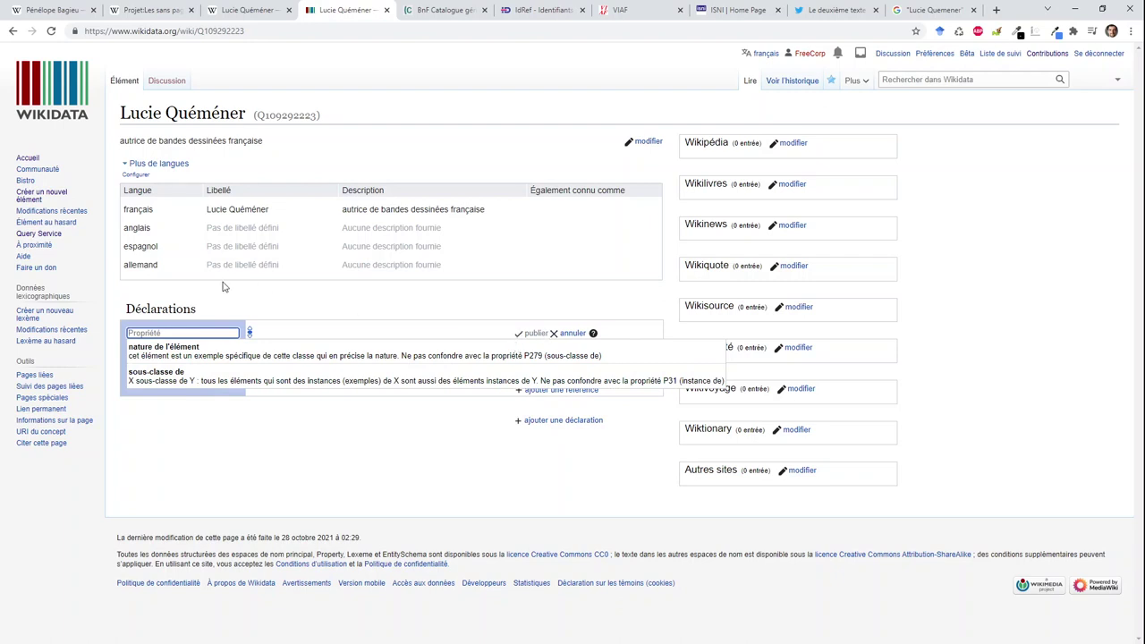
click(154, 351)
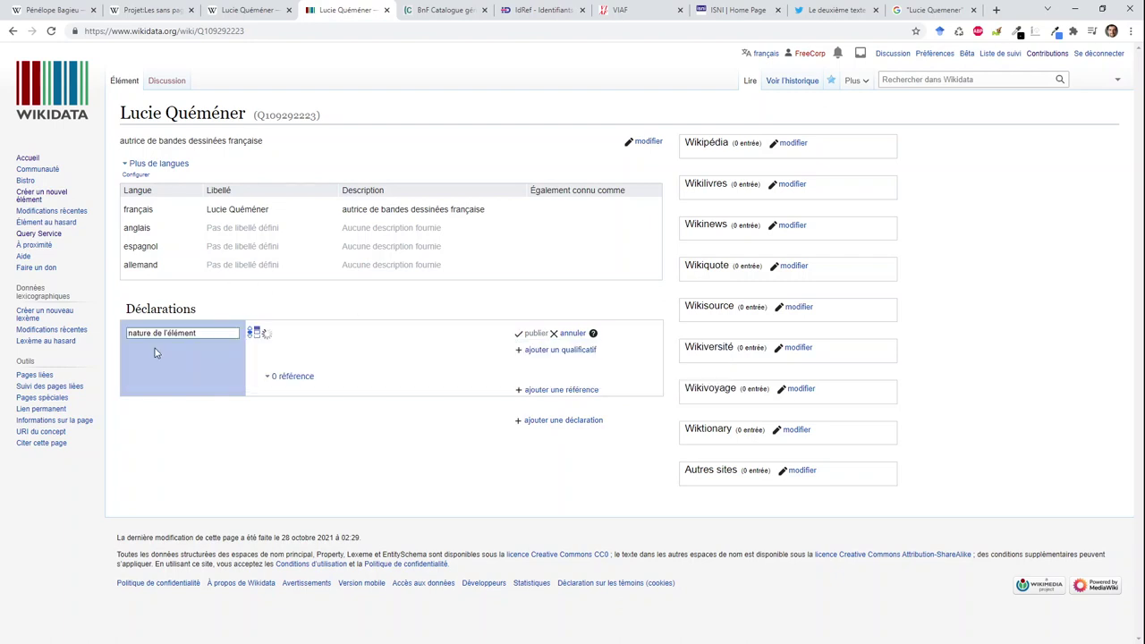
click(278, 333)
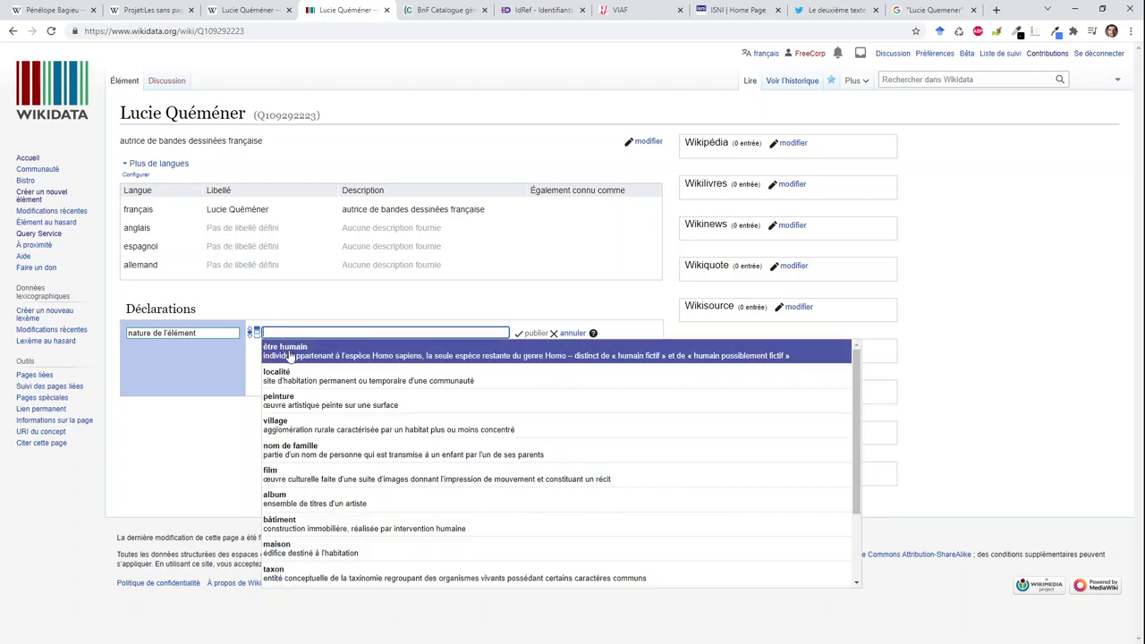
click(291, 356)
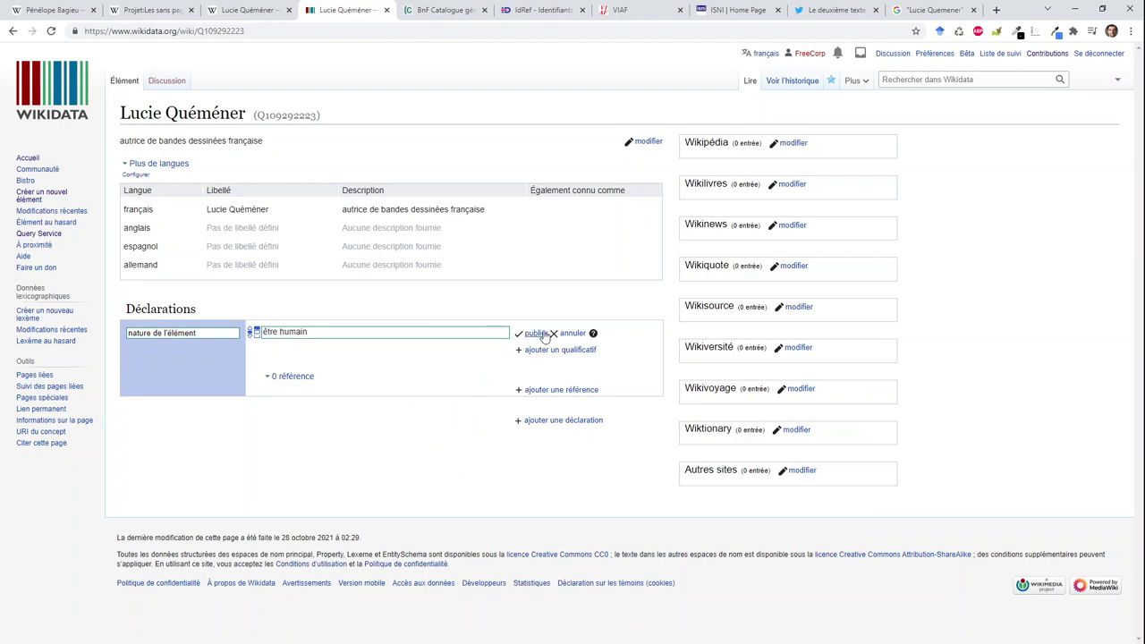
click(536, 333)
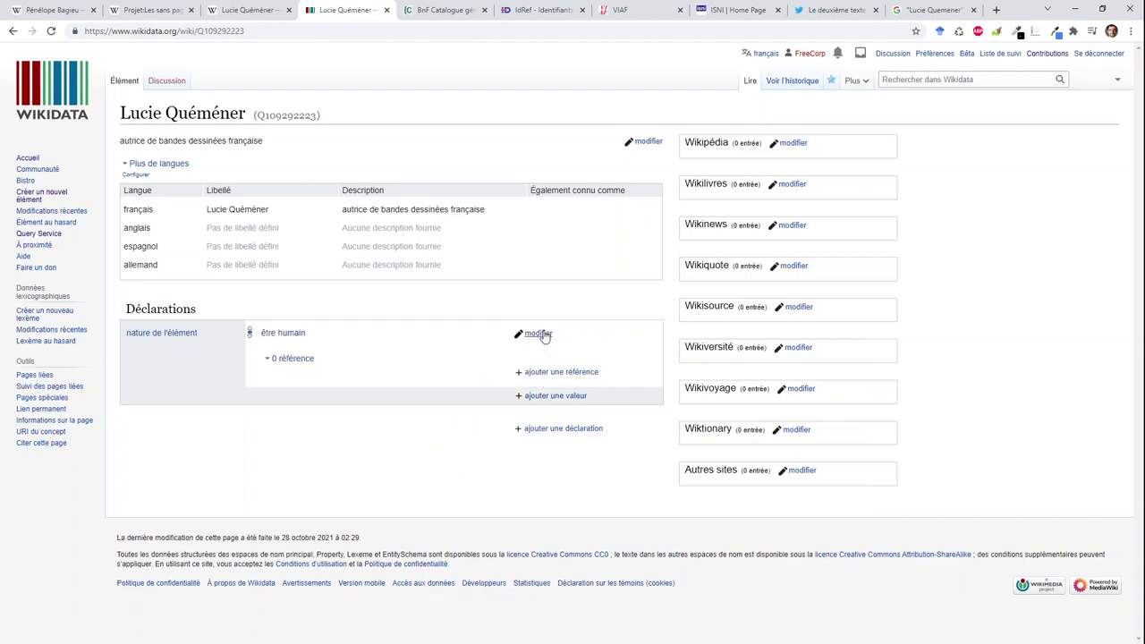
Add and publish a "sexe ou genre" statement with the value "féminin".
click(553, 429)
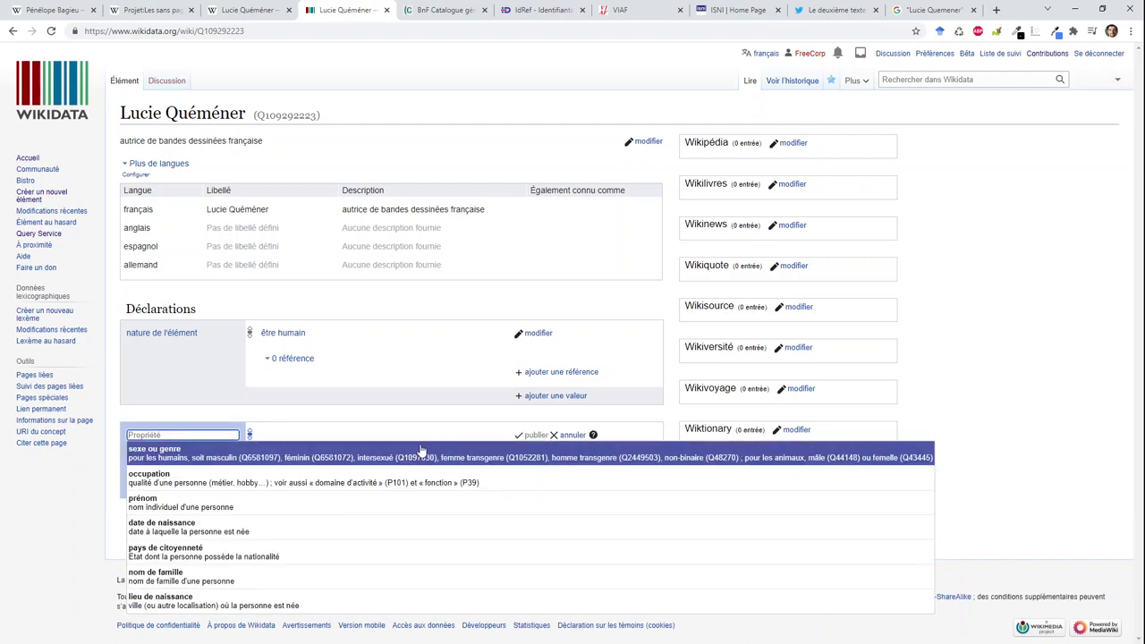
click(421, 450)
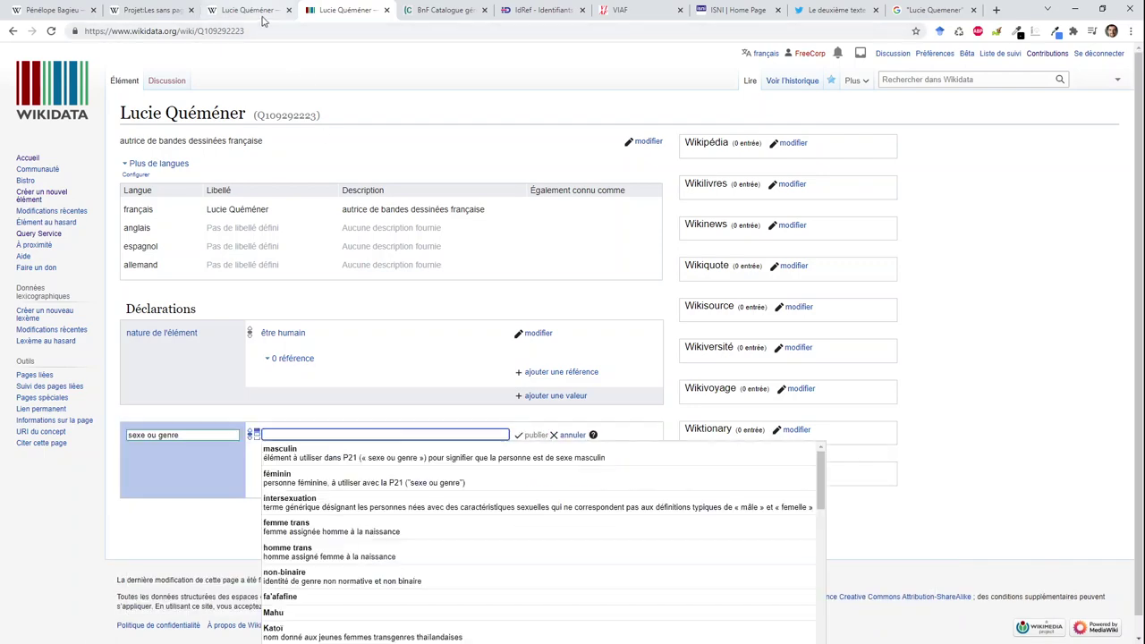
click(269, 13)
click(356, 12)
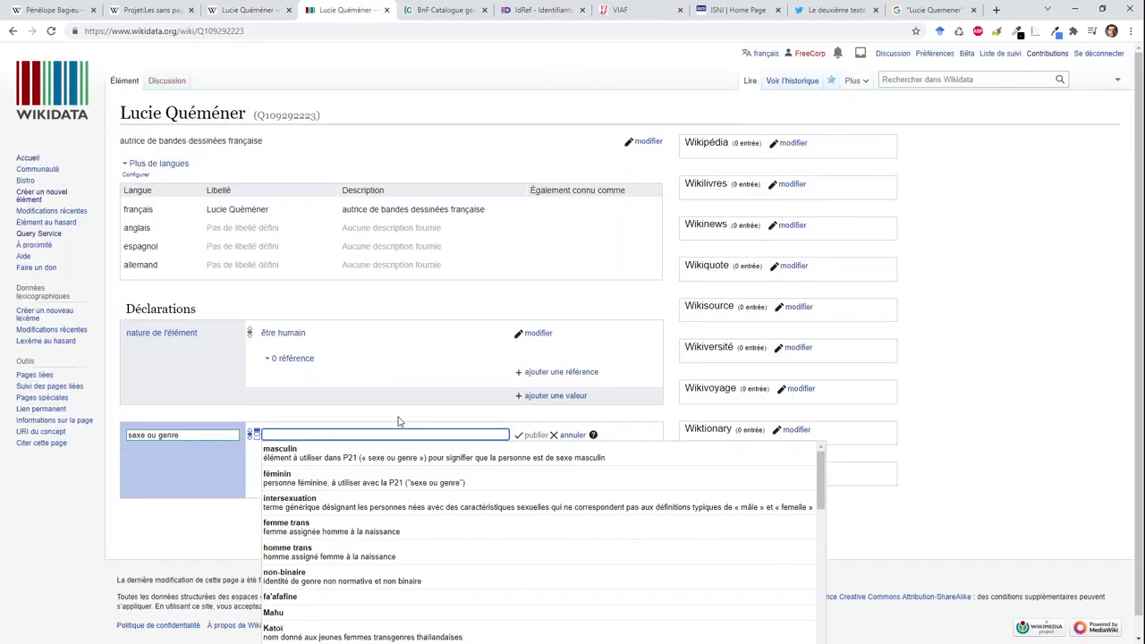
click(400, 478)
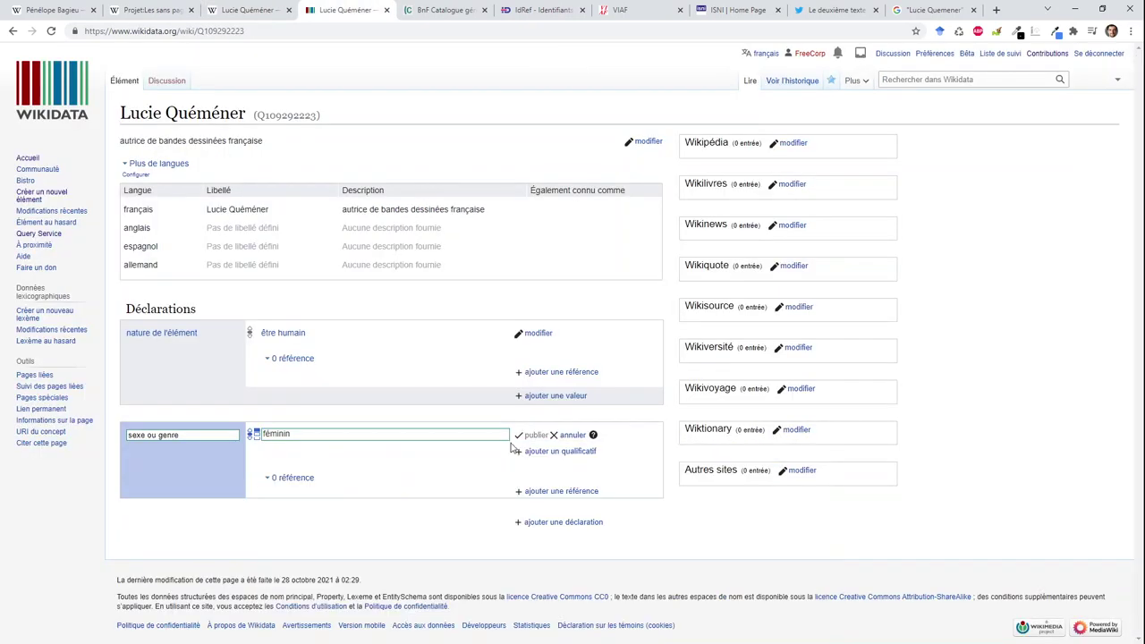
click(536, 436)
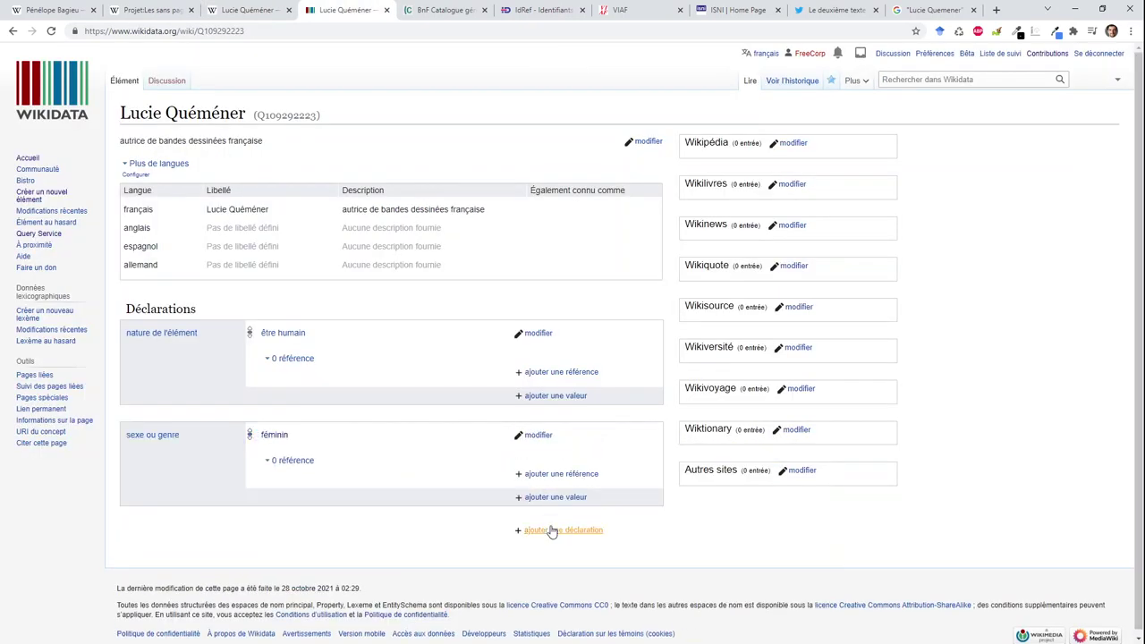
Add and publish an "occupation" statement with the value "auteur de bande dessinée".
click(551, 532)
click(401, 554)
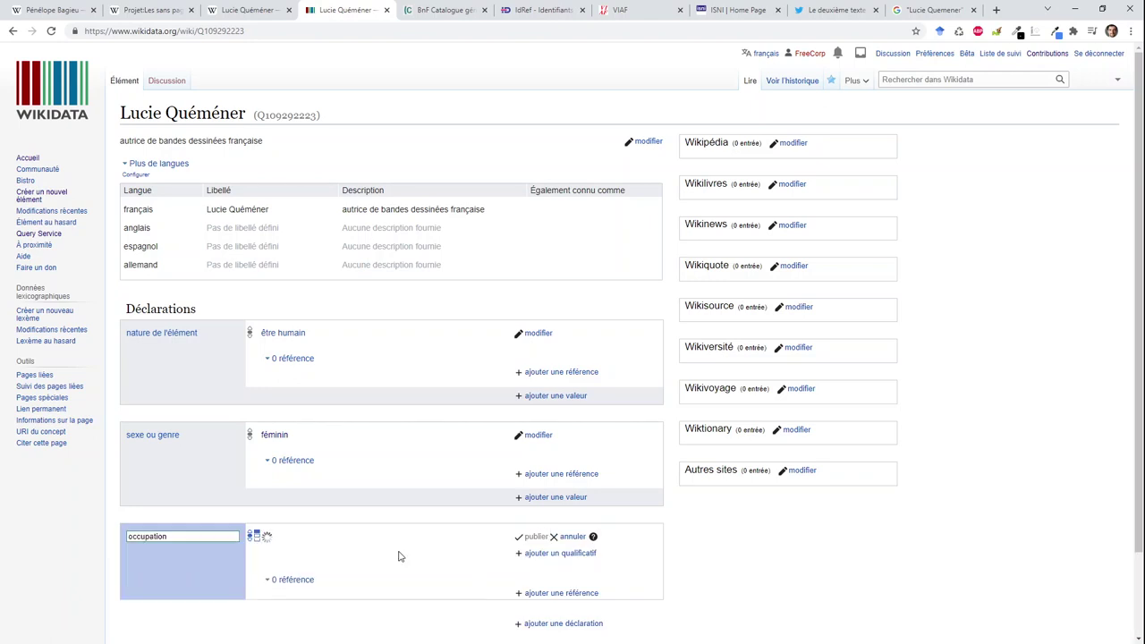
text(autrice de)
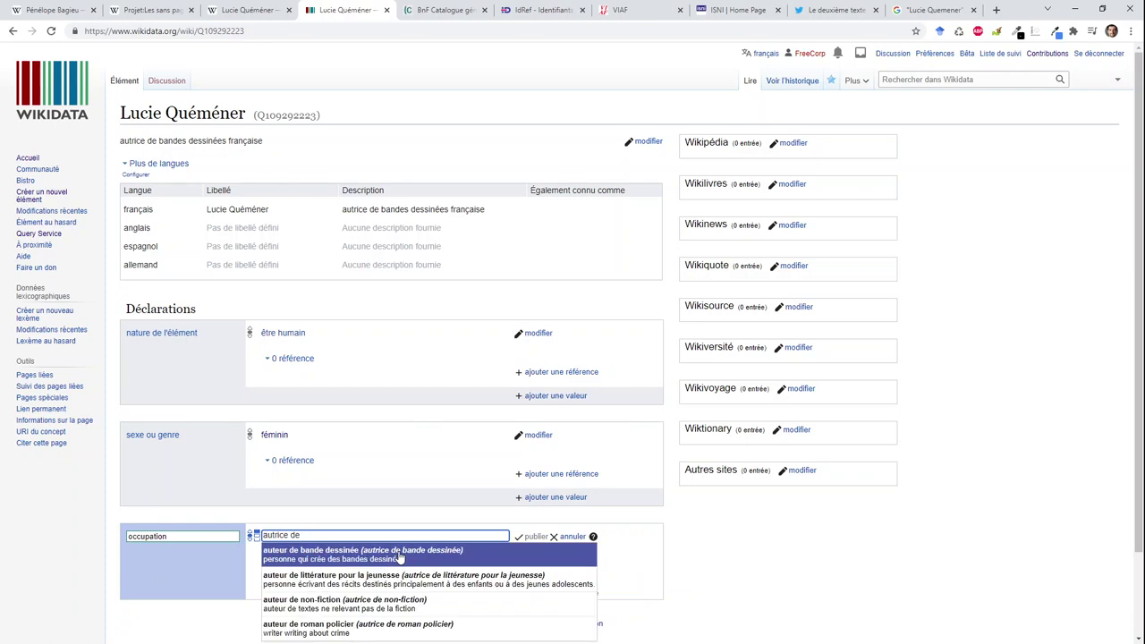
click(400, 554)
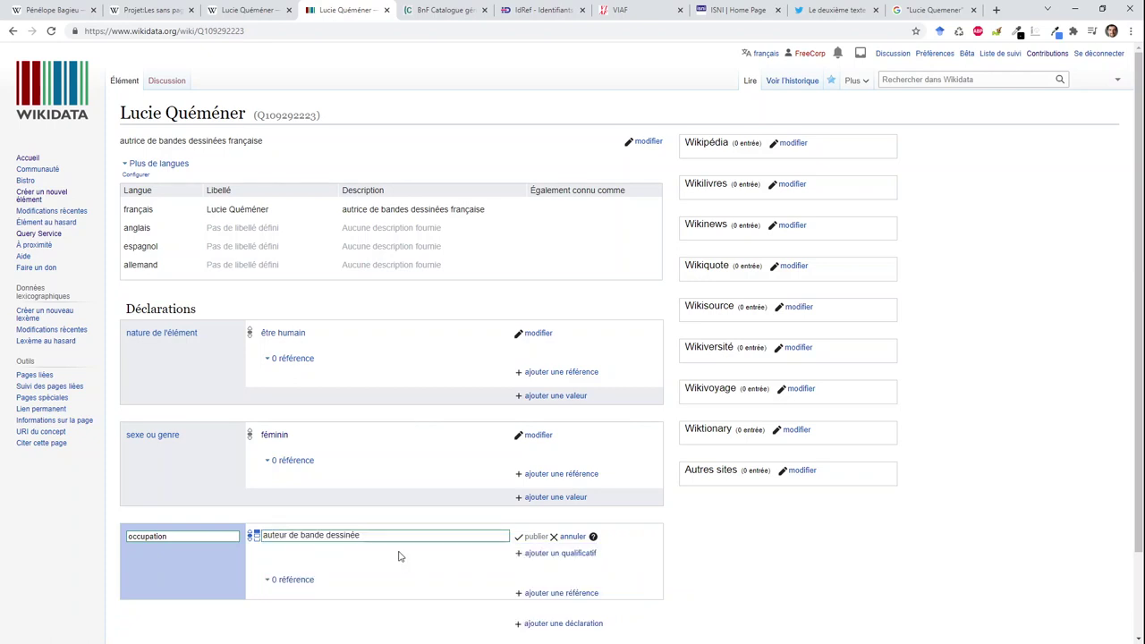
click(542, 537)
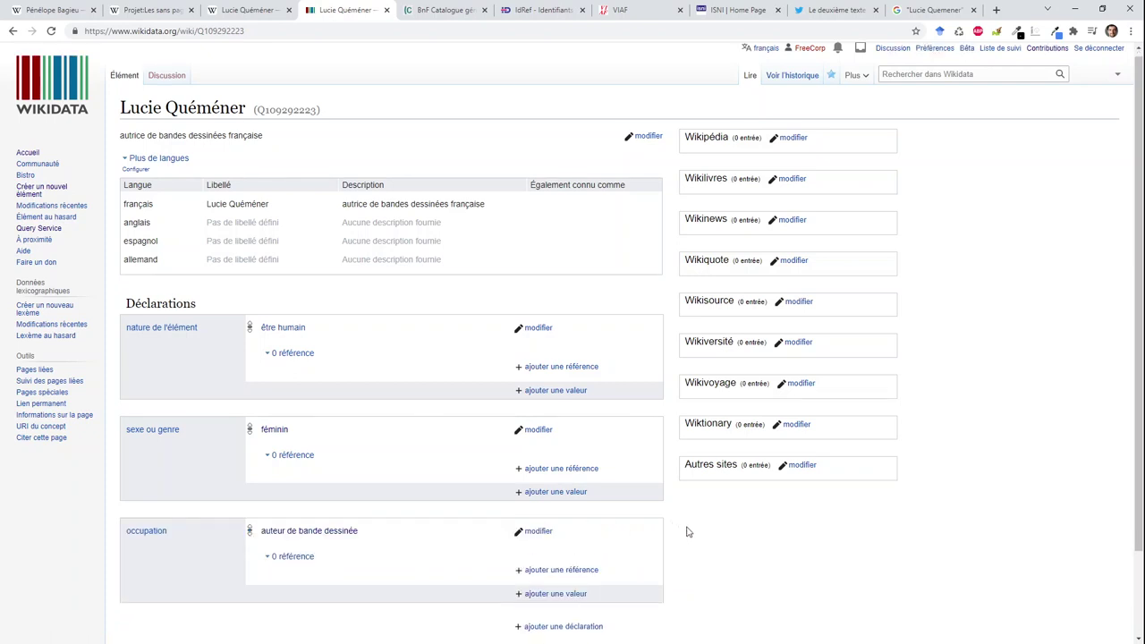
Add and publish a "prénom" statement, choosing the female given-name entry that matches the author's first name.
scroll(686, 532, down, 2)
click(562, 528)
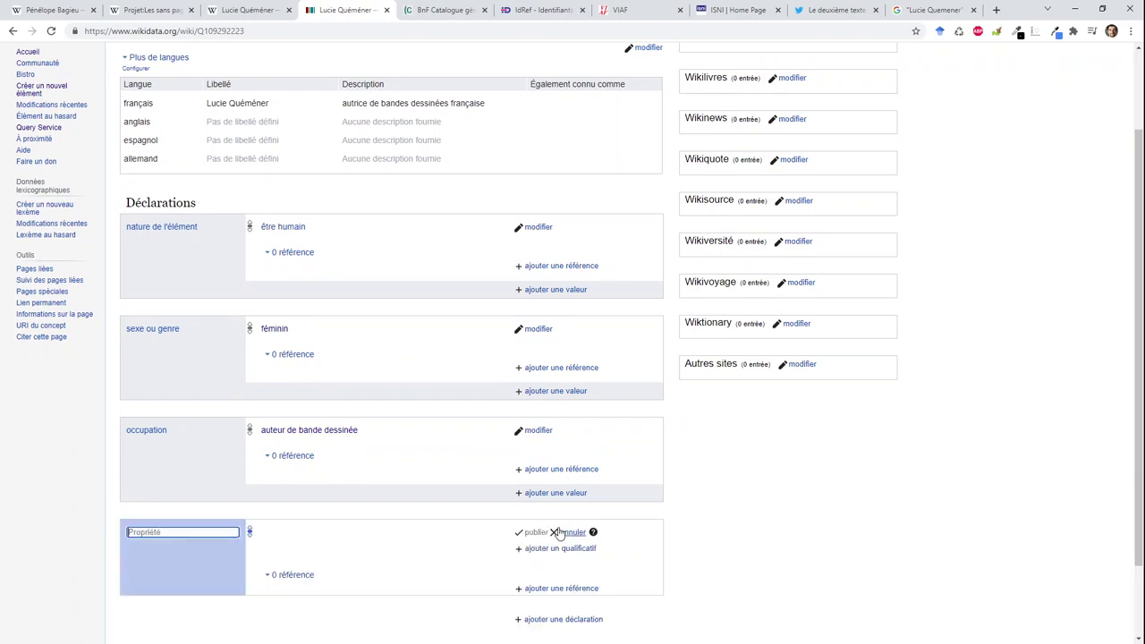
click(258, 553)
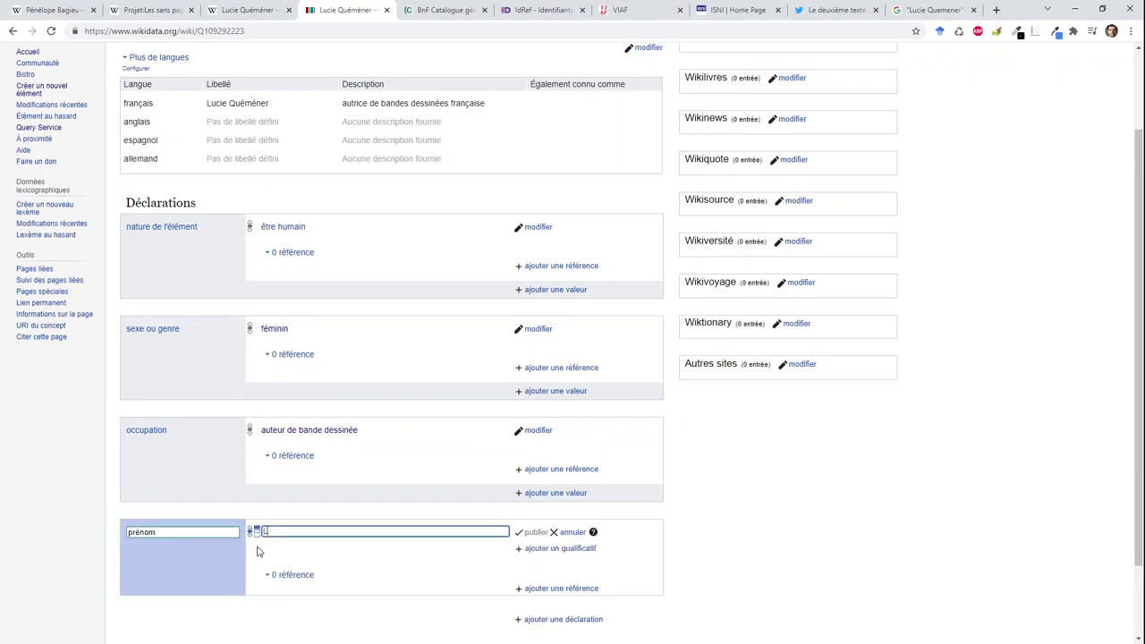
text(Lucie)
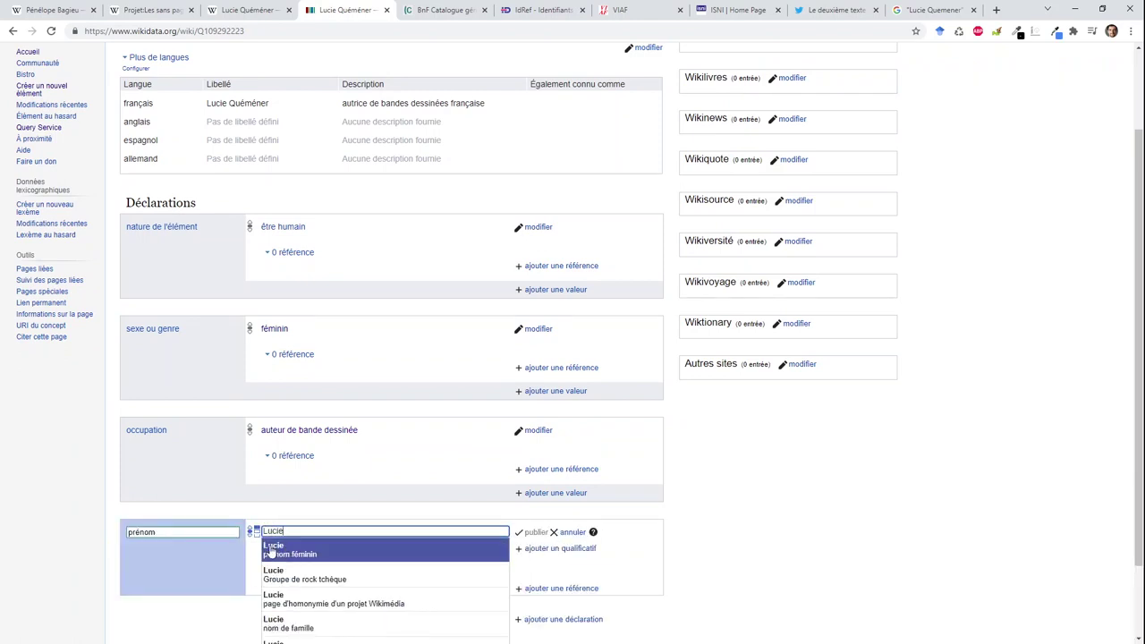
click(271, 551)
click(530, 535)
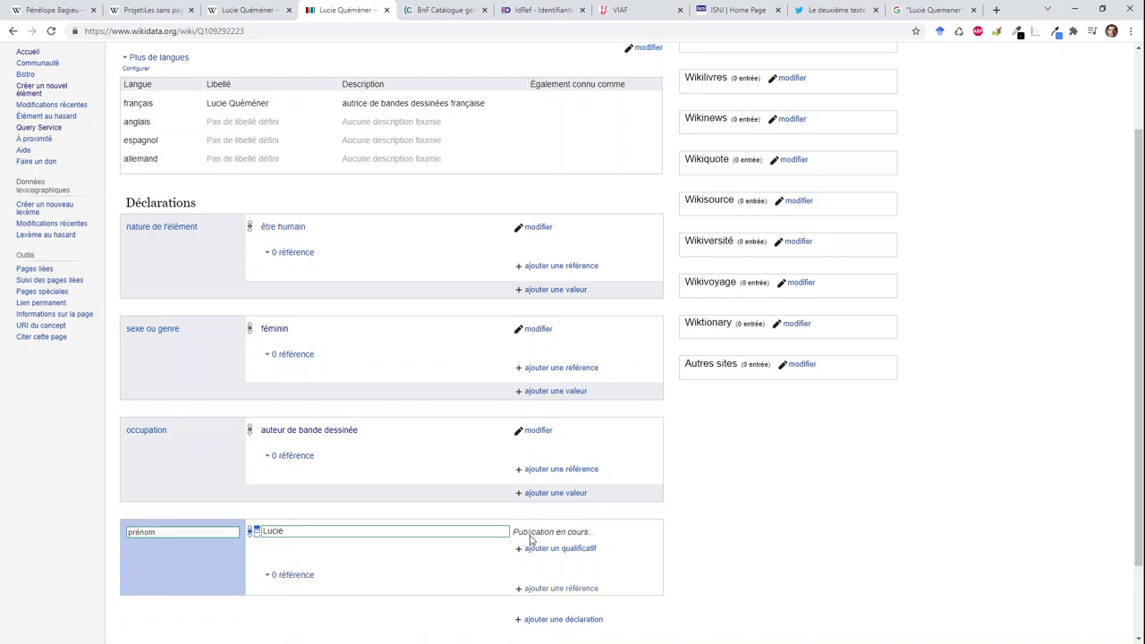
Start a new statement with the property "date de naissance".
scroll(714, 492, down, 2)
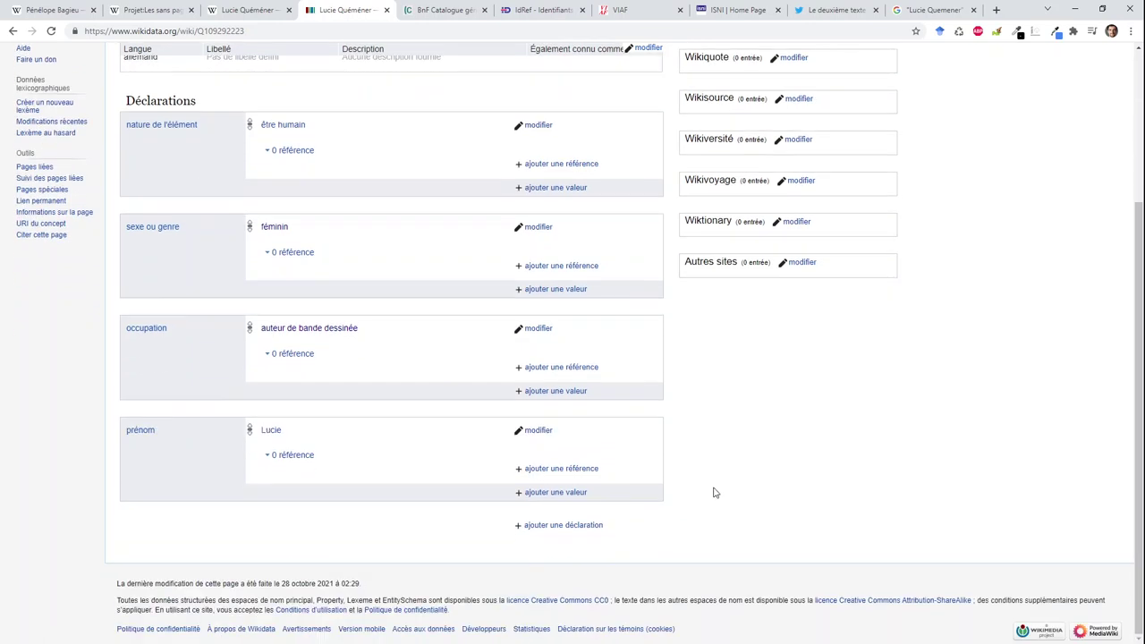
click(541, 525)
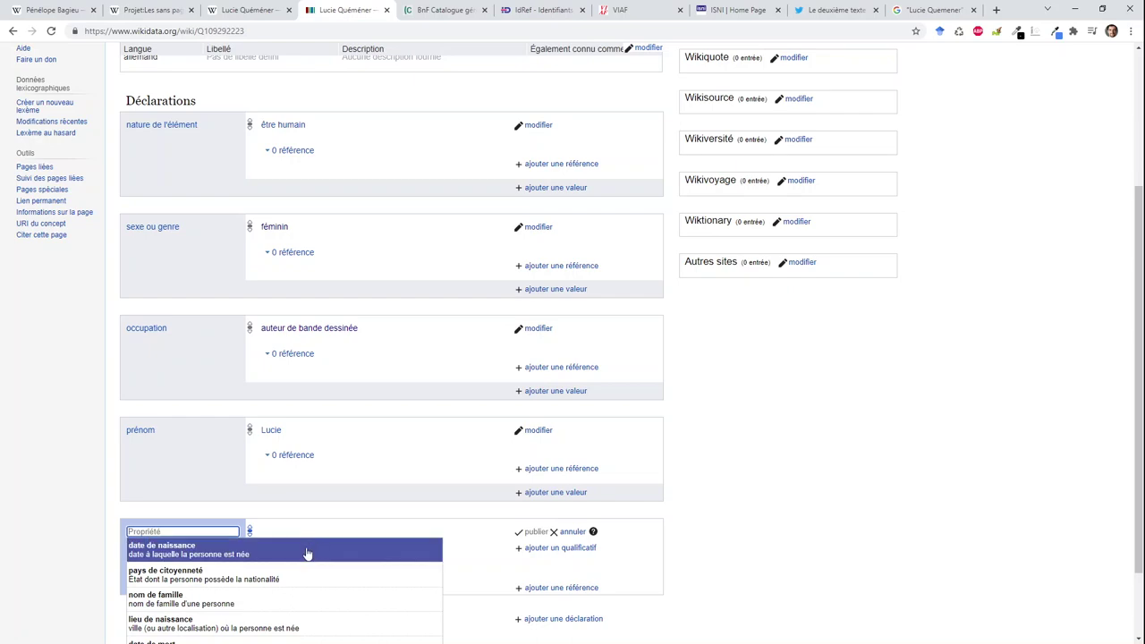
click(307, 555)
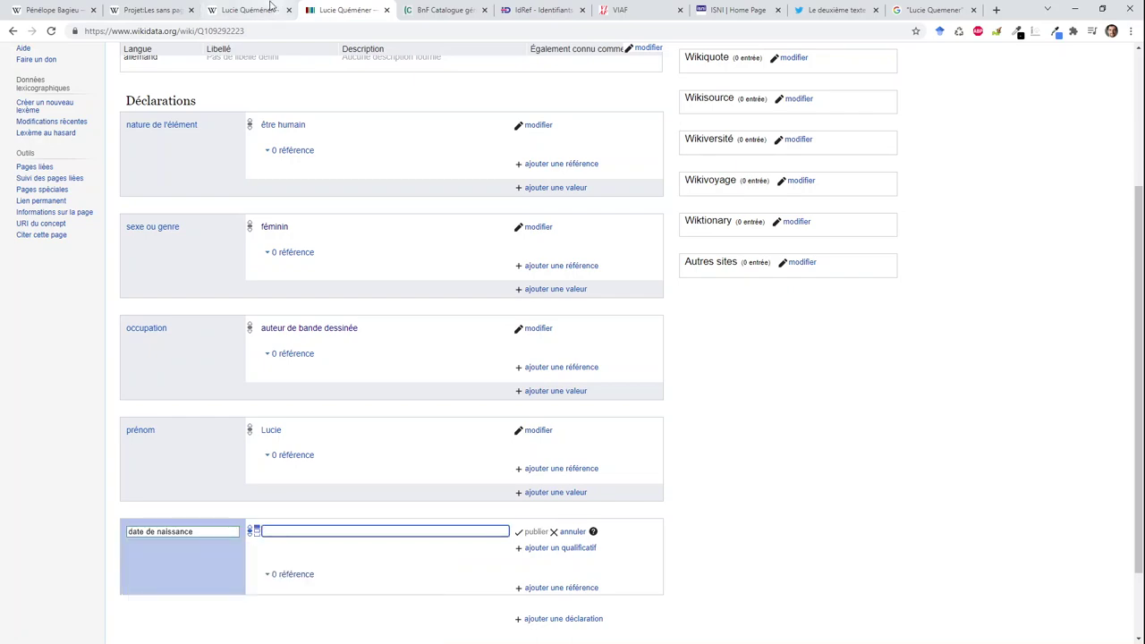
Check the author's birth details in her French Wikipedia article.
click(269, 8)
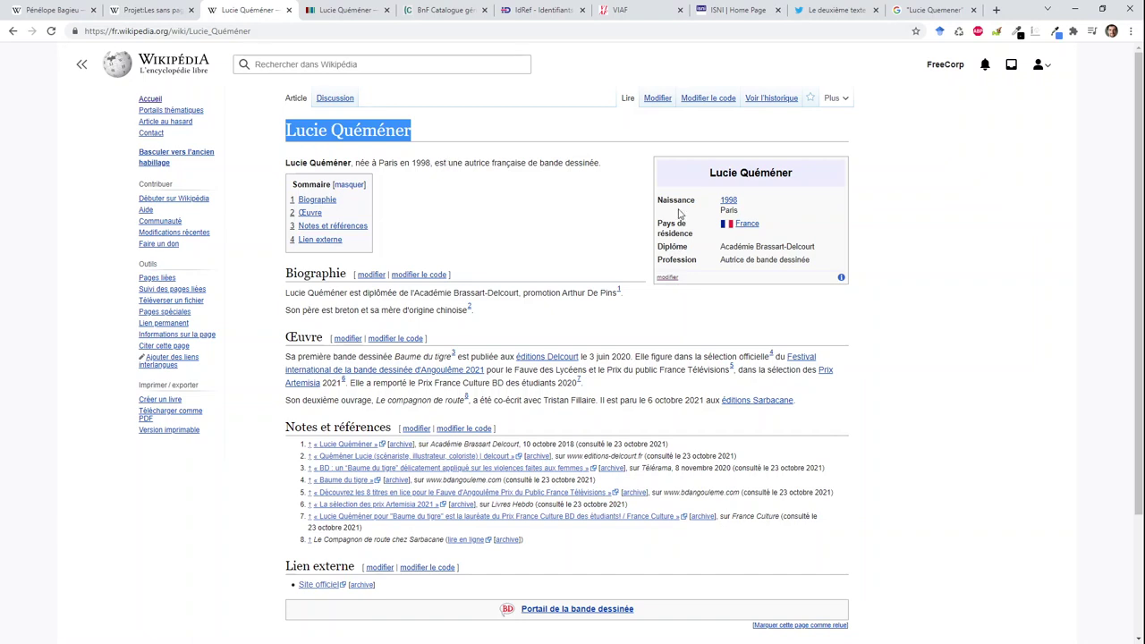
click(378, 158)
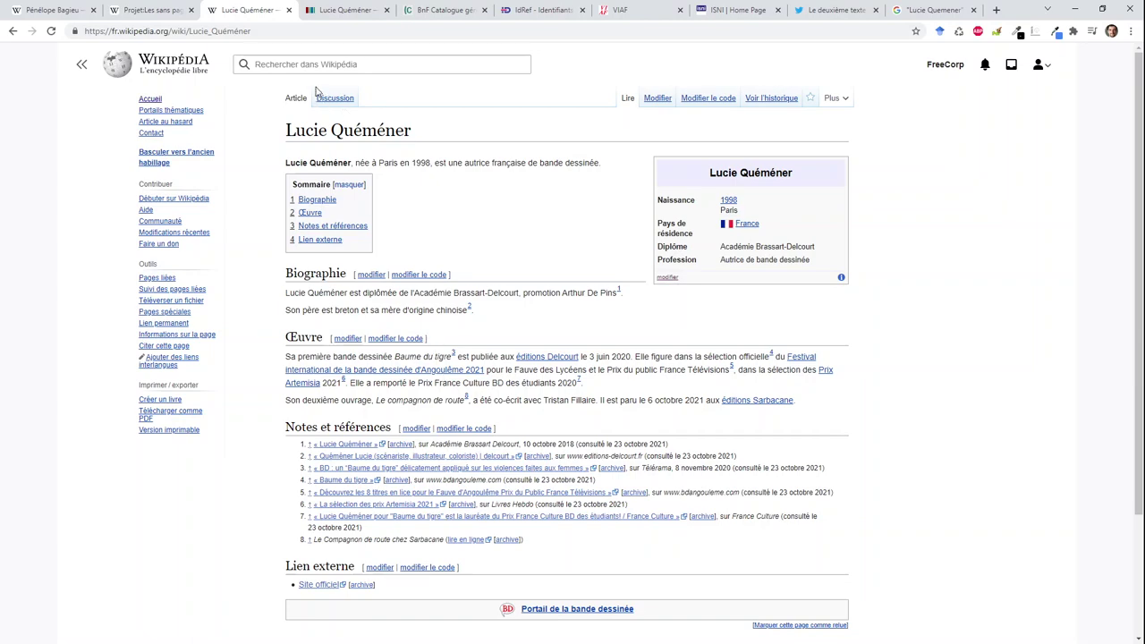
triple_click(307, 131)
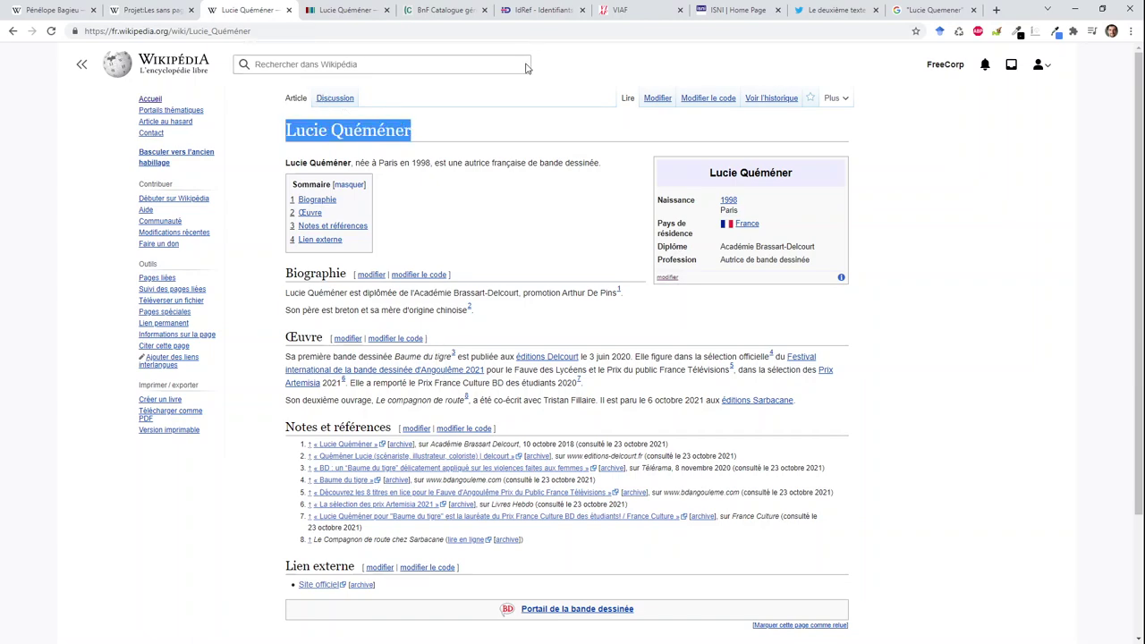
Open the Editions Delcourt author page from the Google results and copy its URL.
click(927, 10)
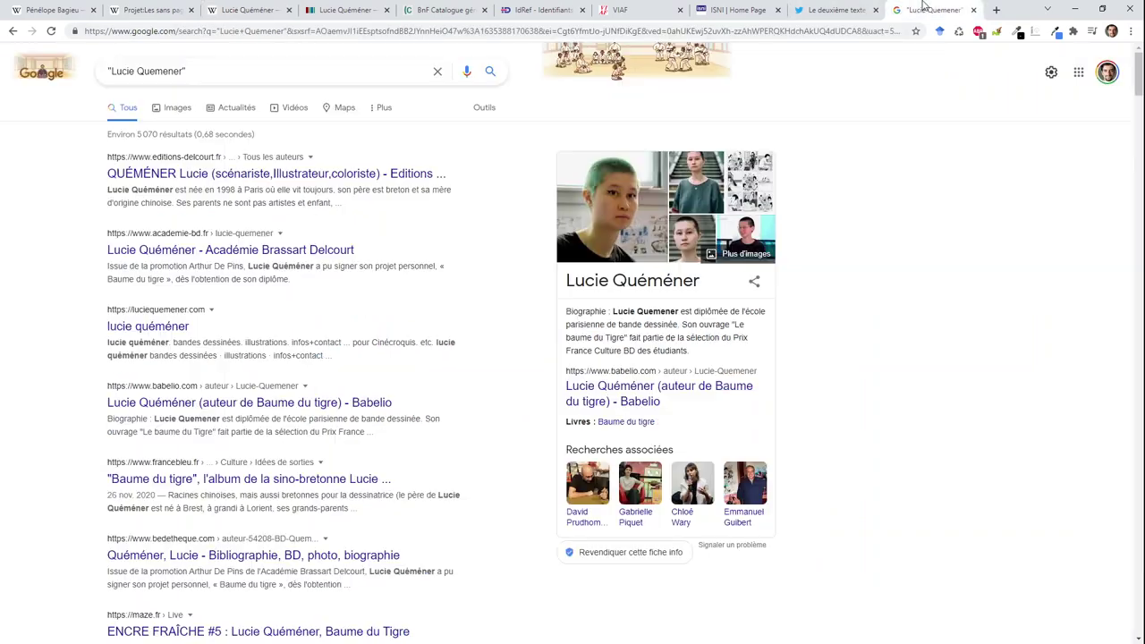
click(276, 72)
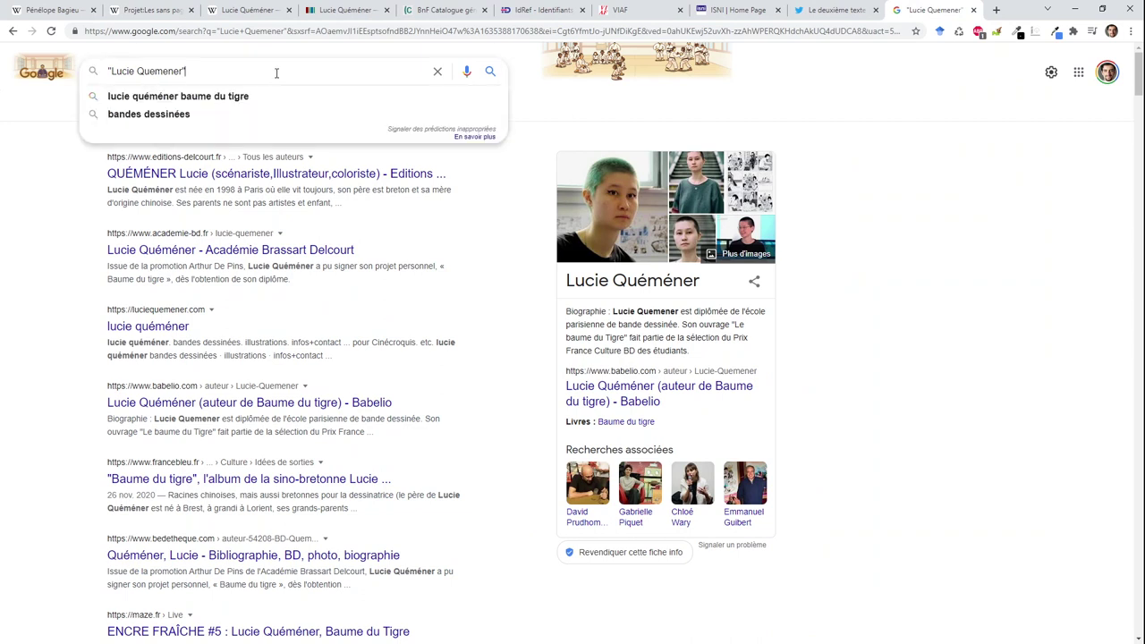
click(229, 179)
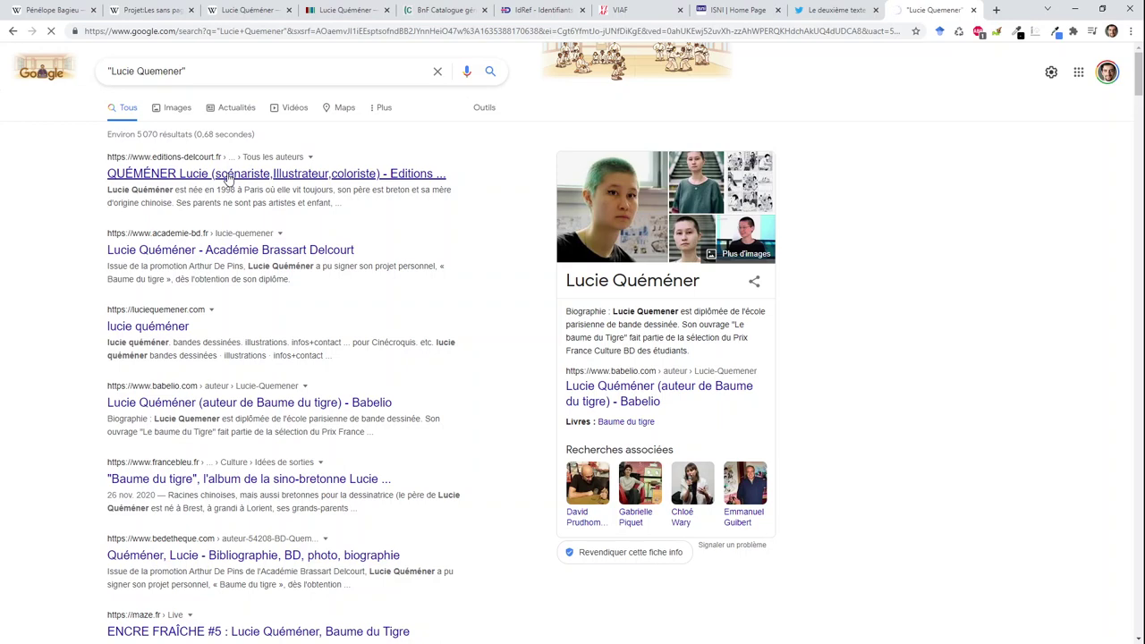
click(228, 32)
key(ctrl+c)
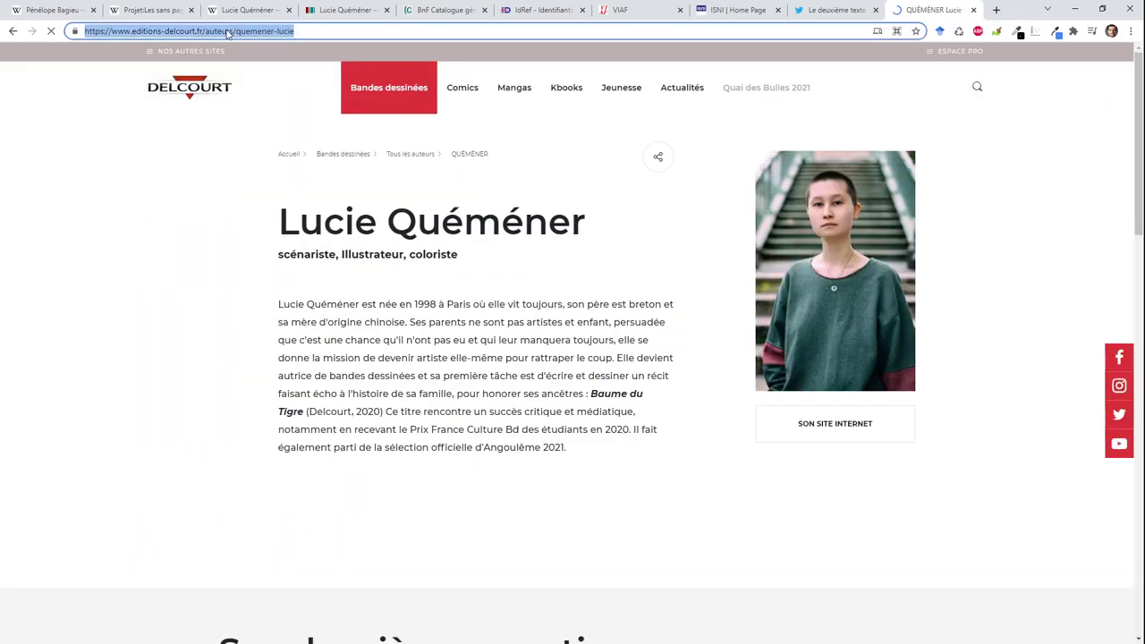
key(BackSpace)
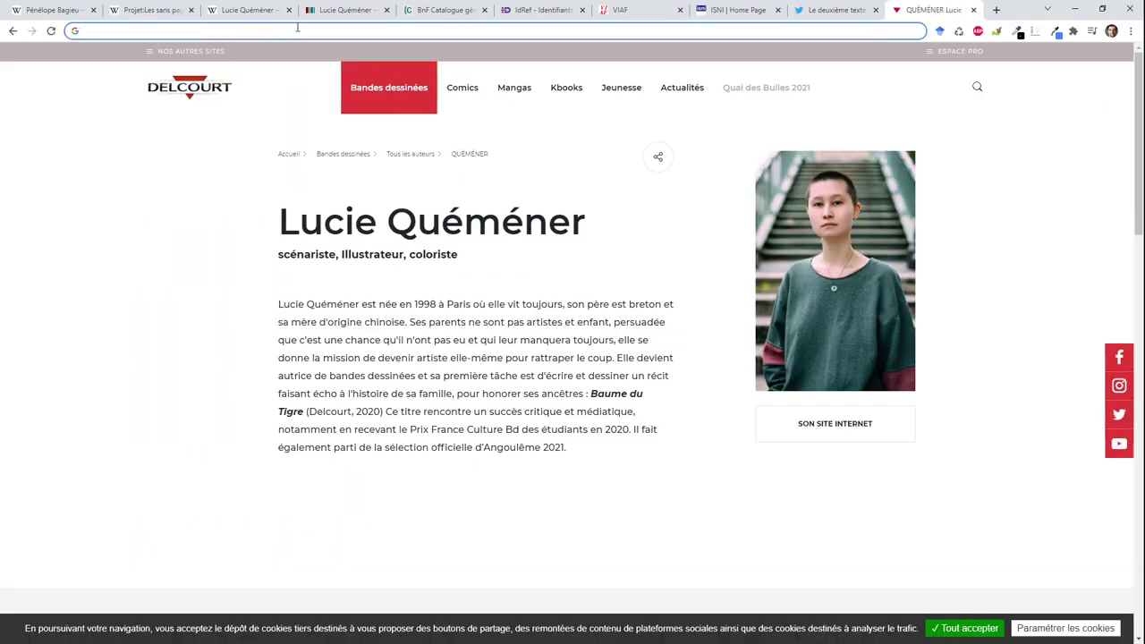
Return to the Wikidata item, enter the author's birth year in the "date de naissance" statement and publish it.
click(331, 9)
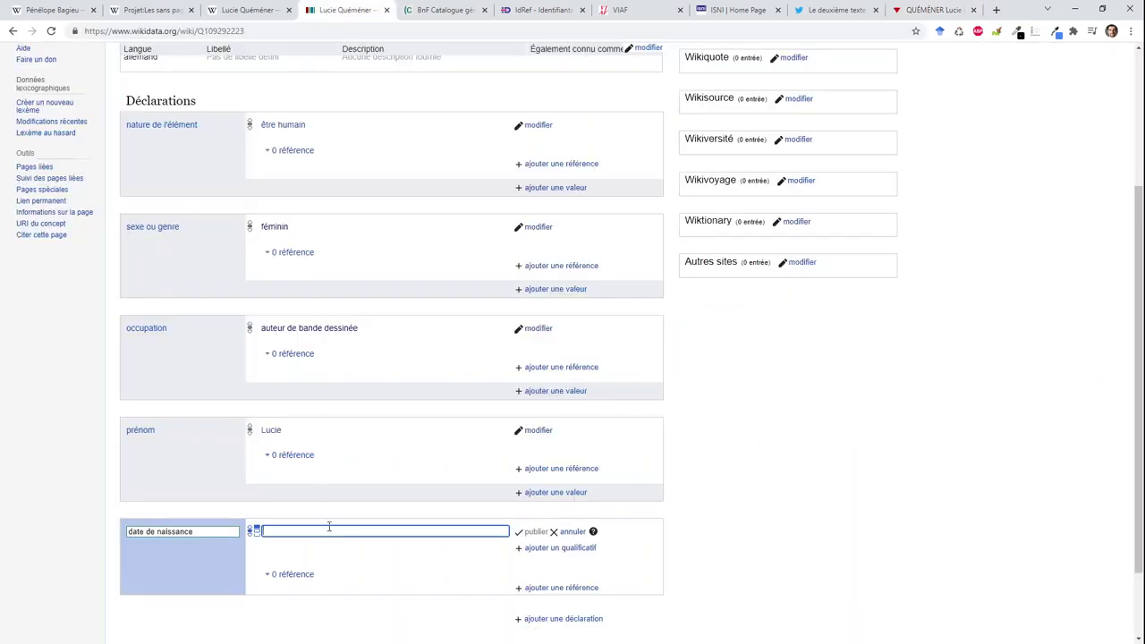
text(1998)
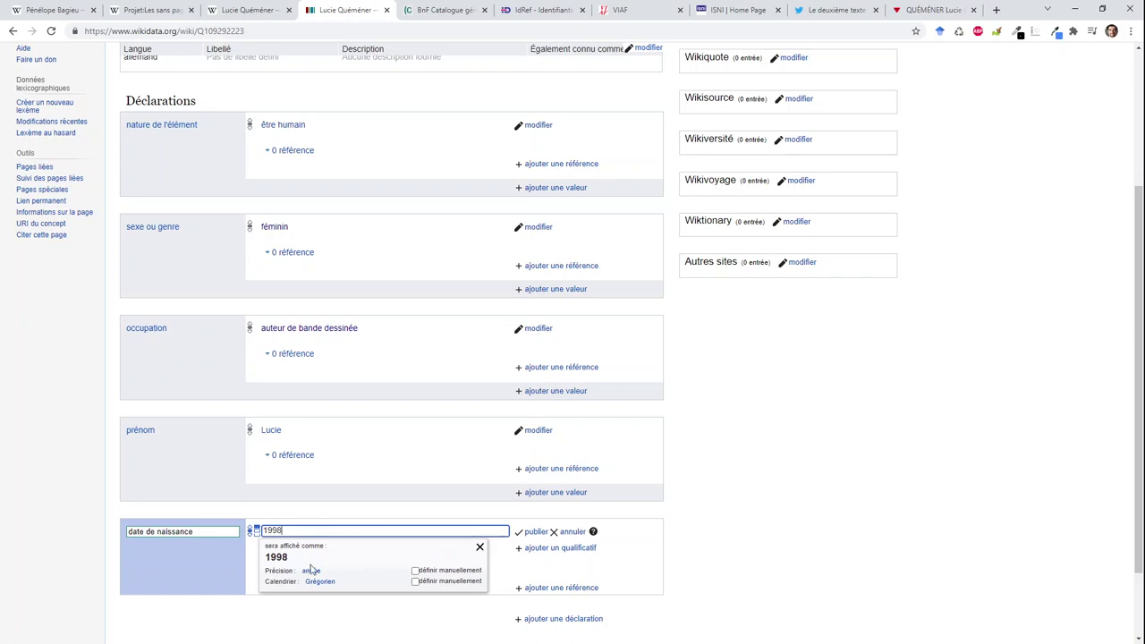
click(507, 552)
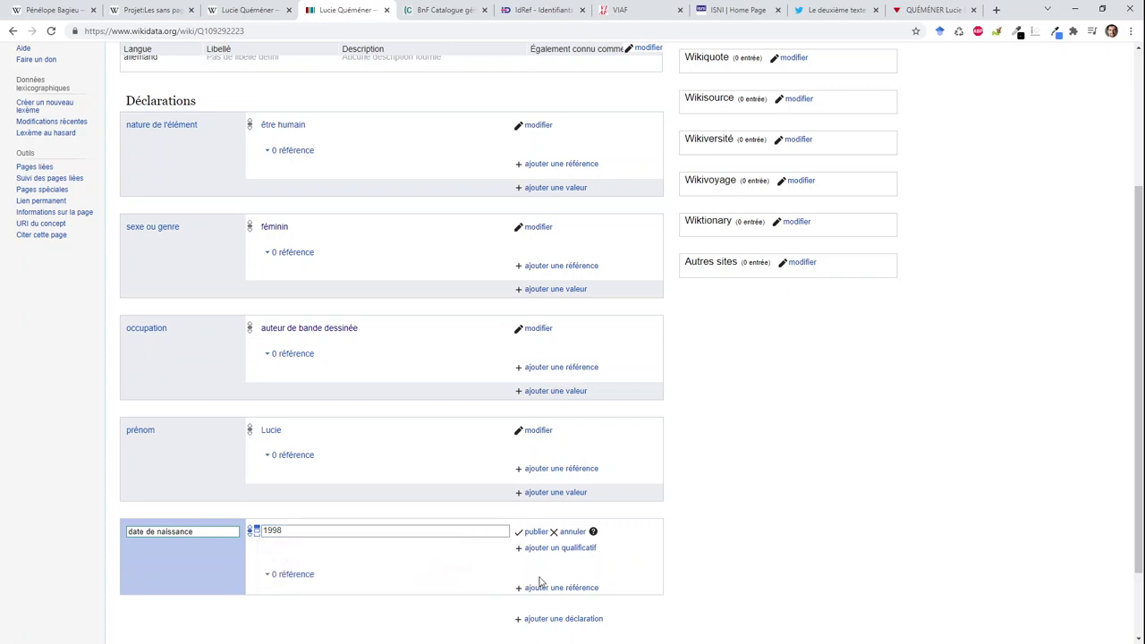
click(535, 532)
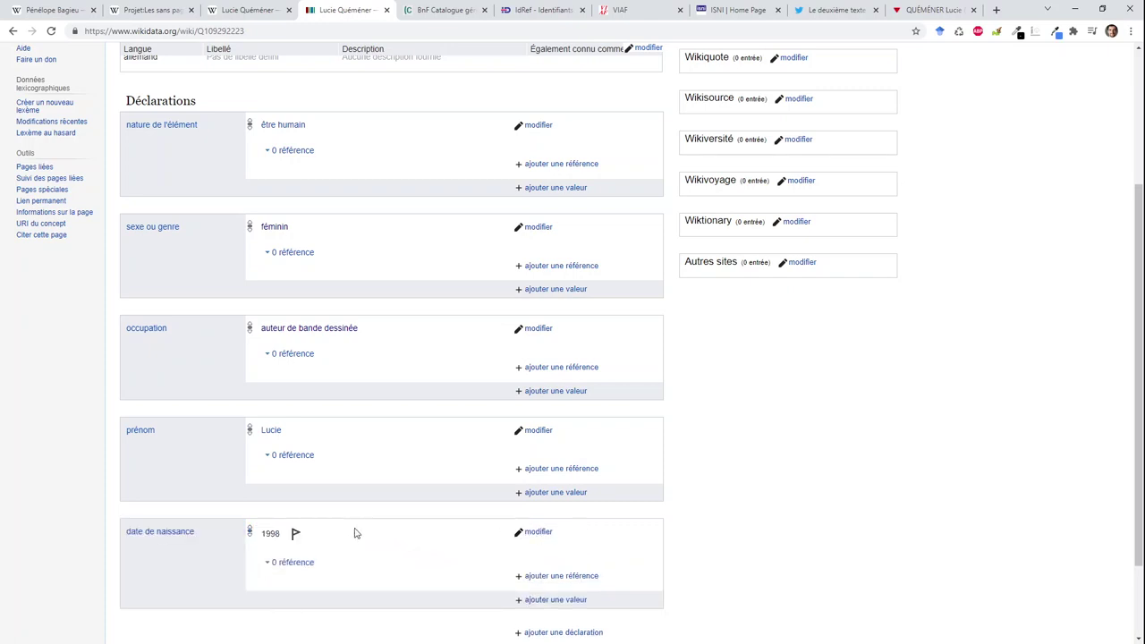
Check the suggestion flagged on "date de naissance", then add and publish a "URL de la référence" reference with the copied Delcourt page address.
click(296, 534)
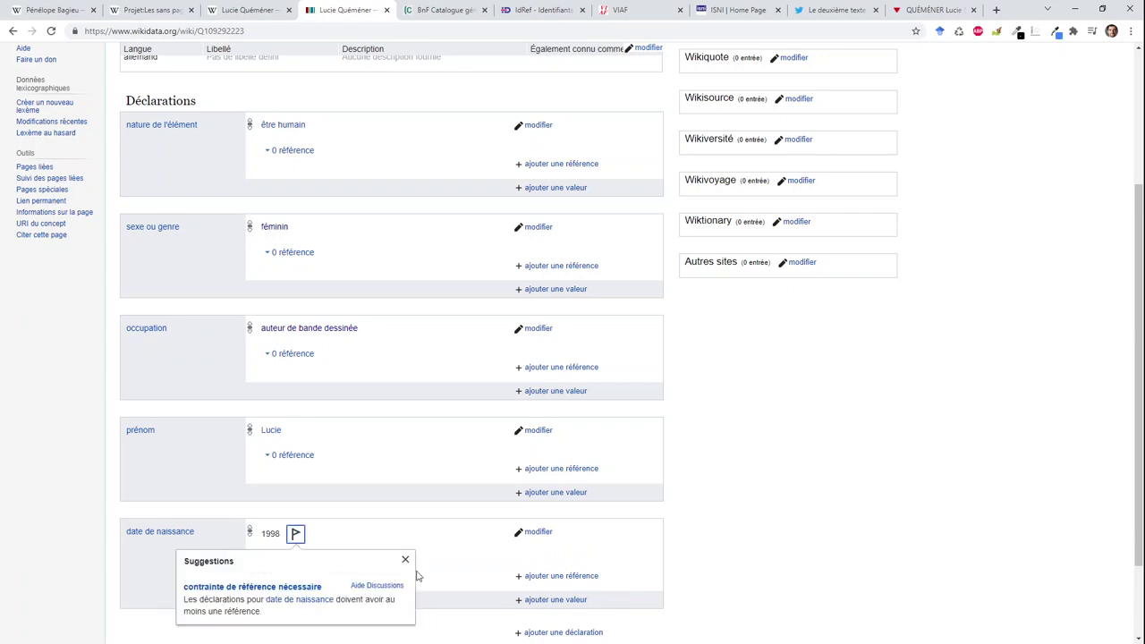
click(552, 543)
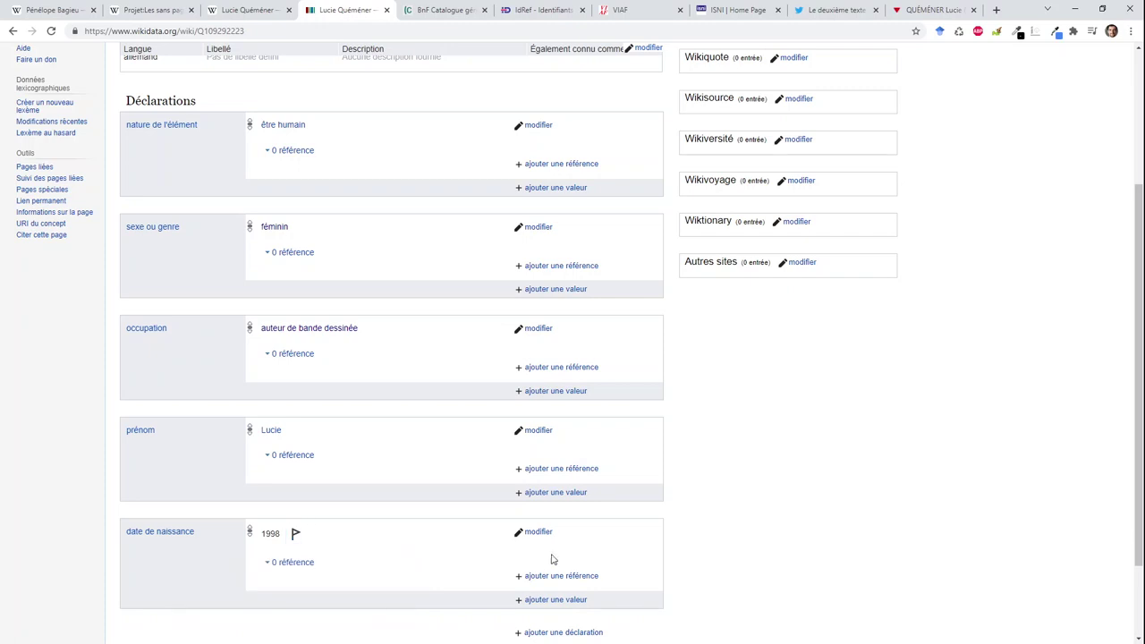
click(552, 580)
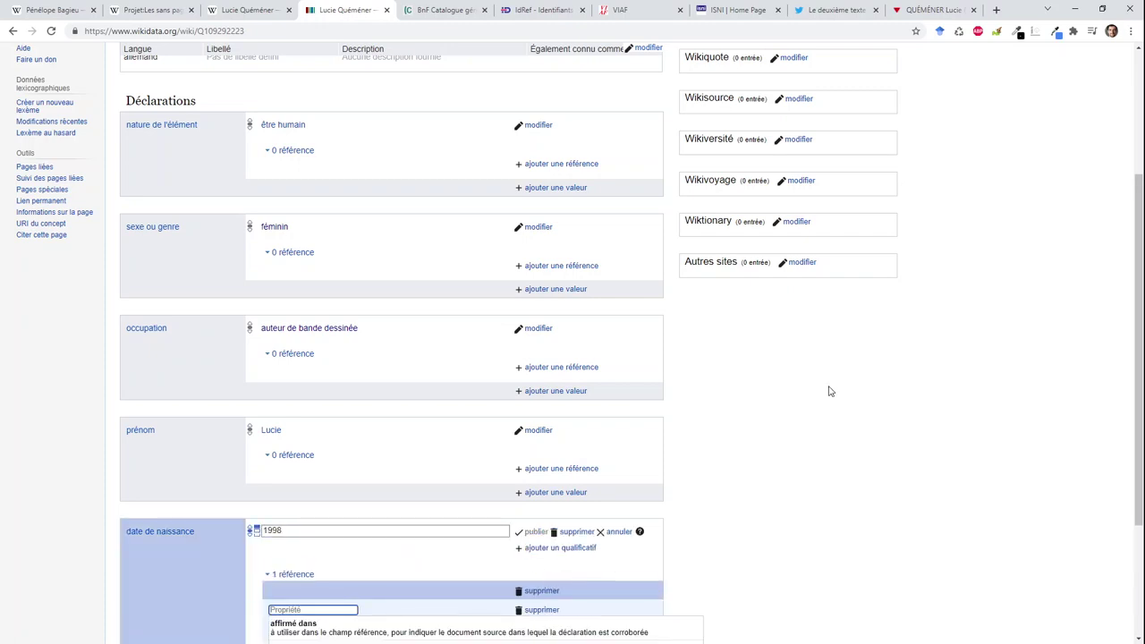
scroll(1138, 349, down, 1)
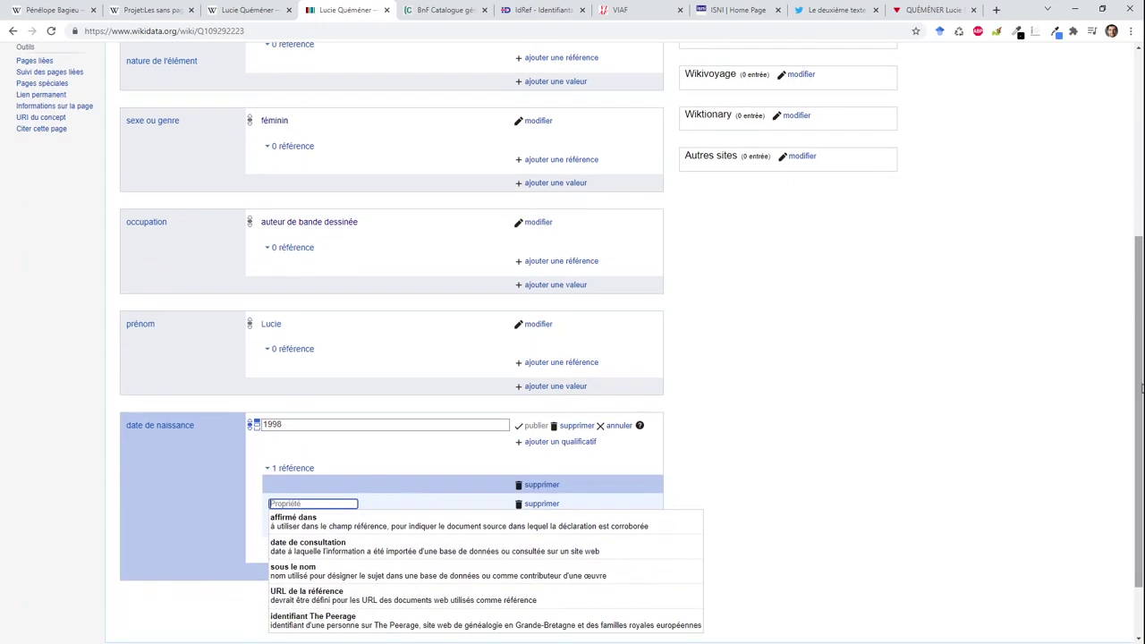
click(331, 602)
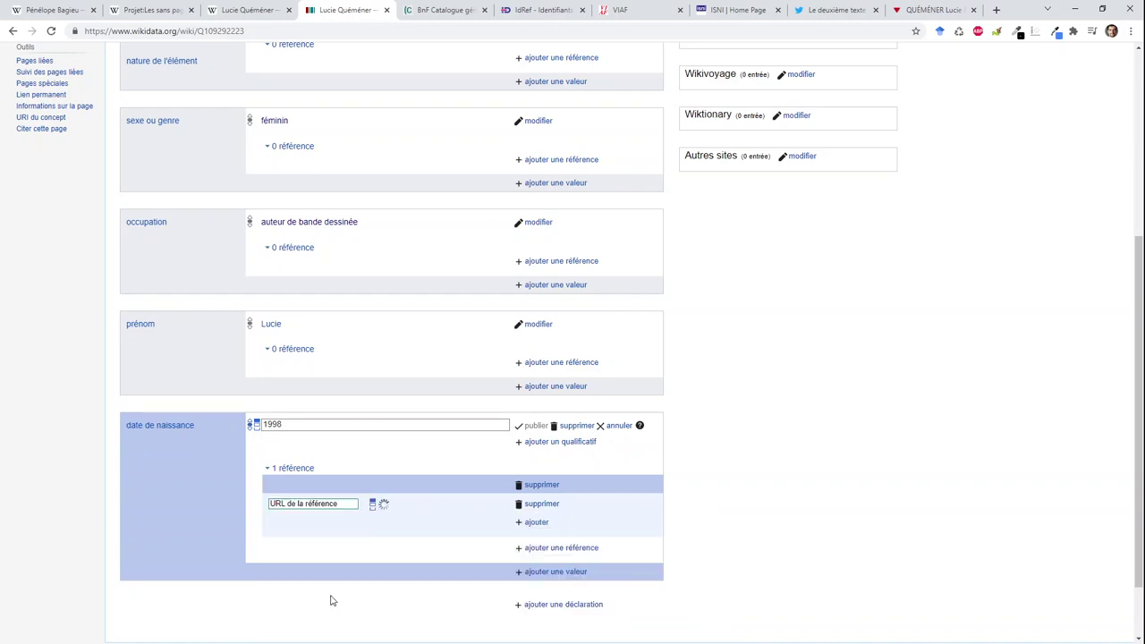
key(ctrl+v)
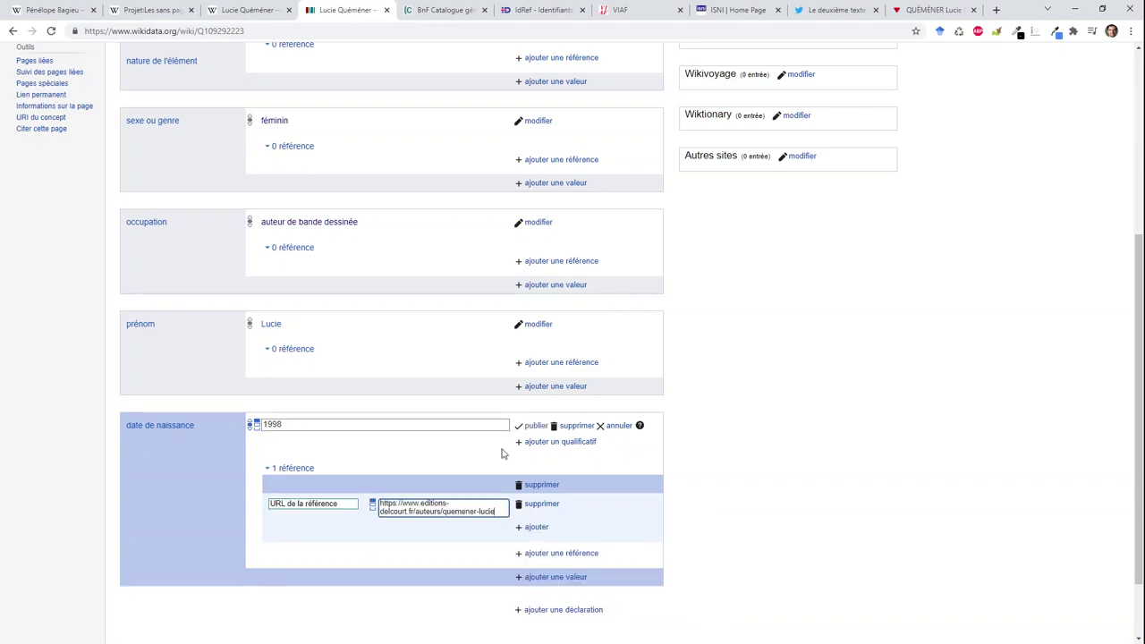
click(535, 425)
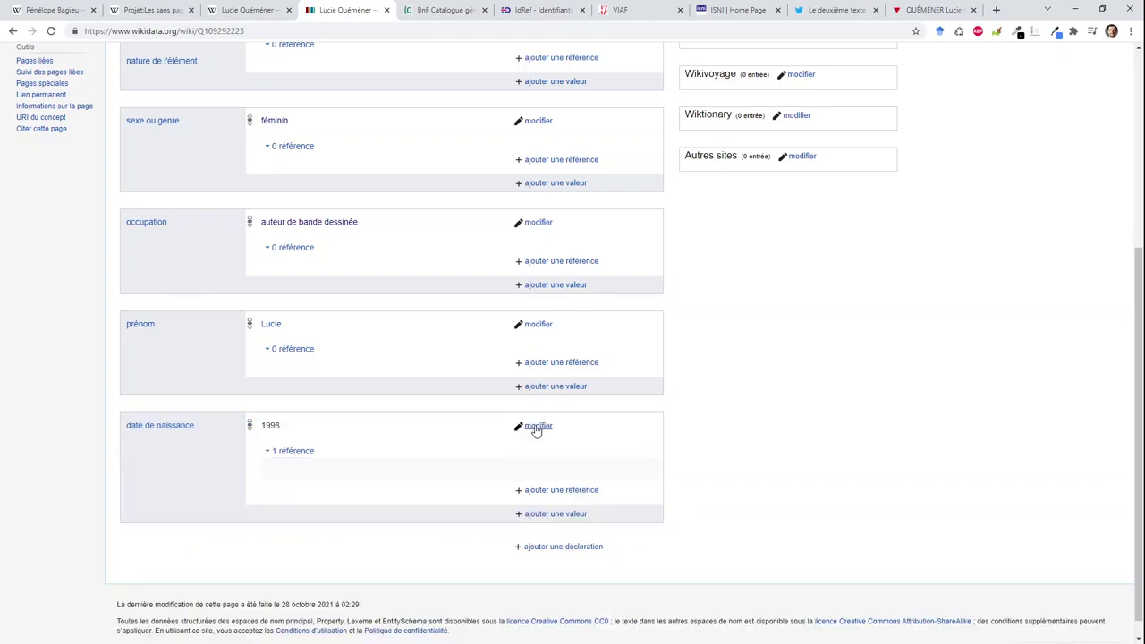
Check the birthplace on the Delcourt author page and start a "lieu de naissance" statement with the value "Paris", capitale de la France.
click(912, 13)
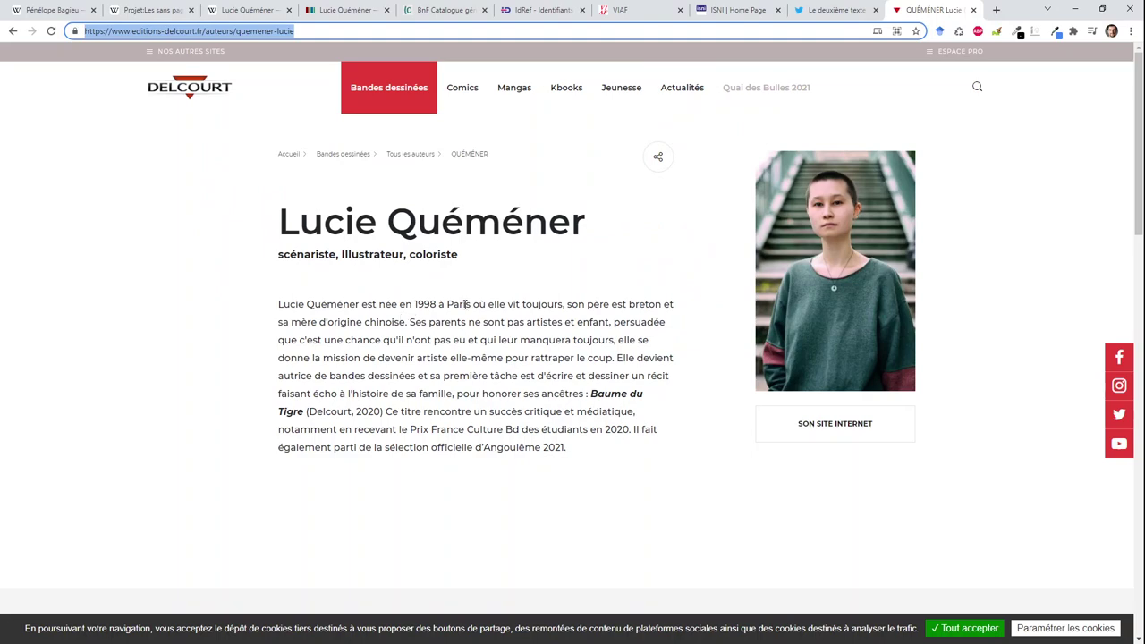
click(335, 17)
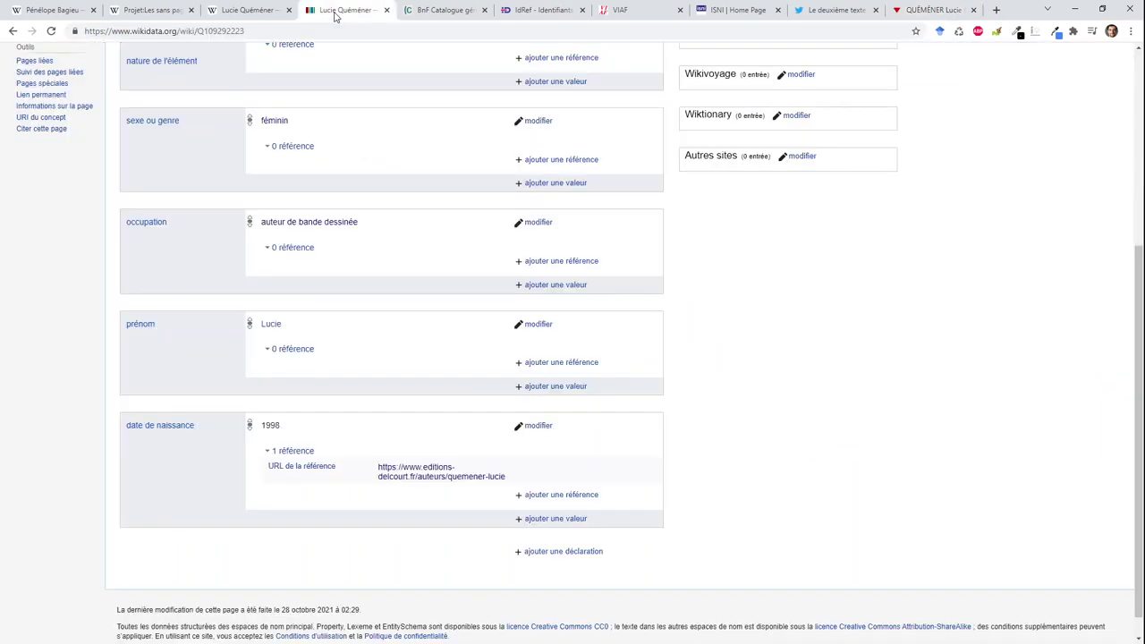
click(552, 553)
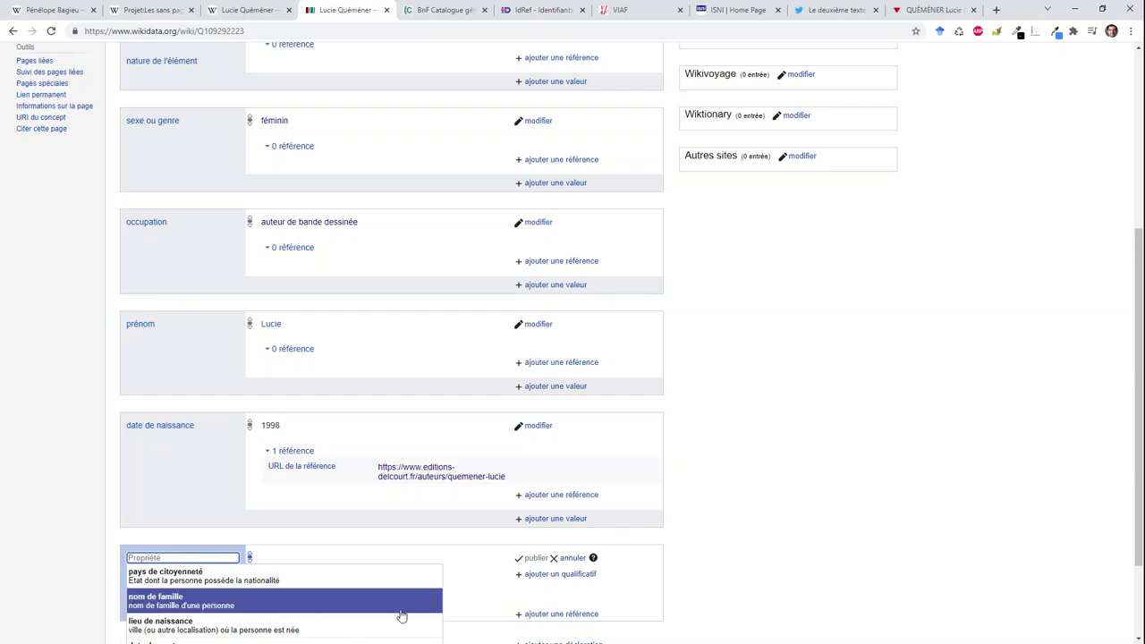
click(327, 627)
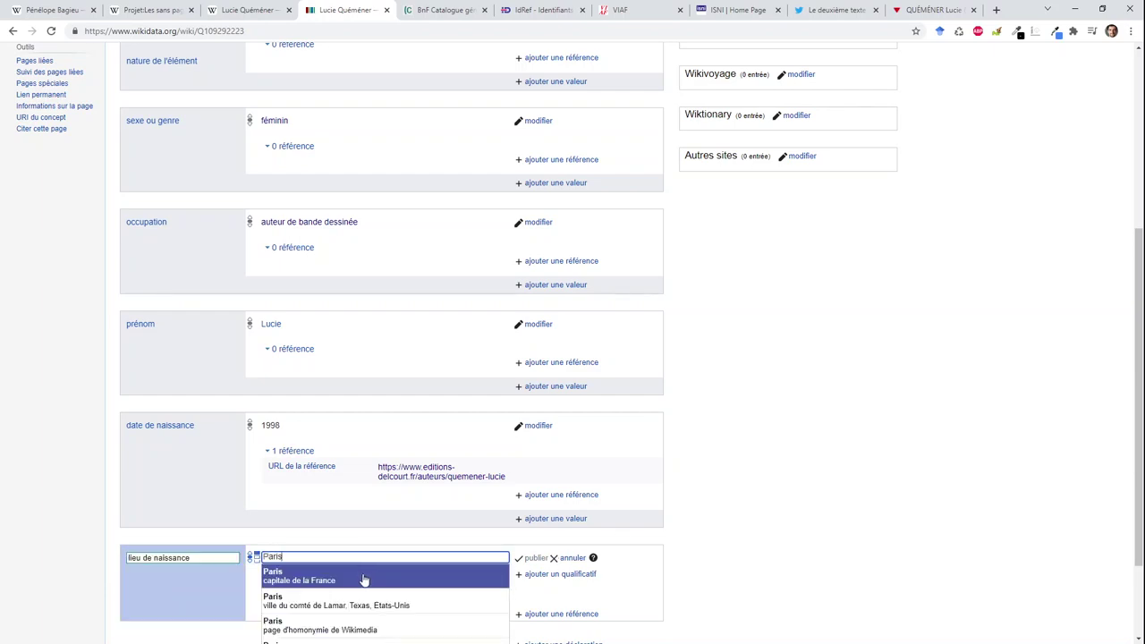
click(363, 580)
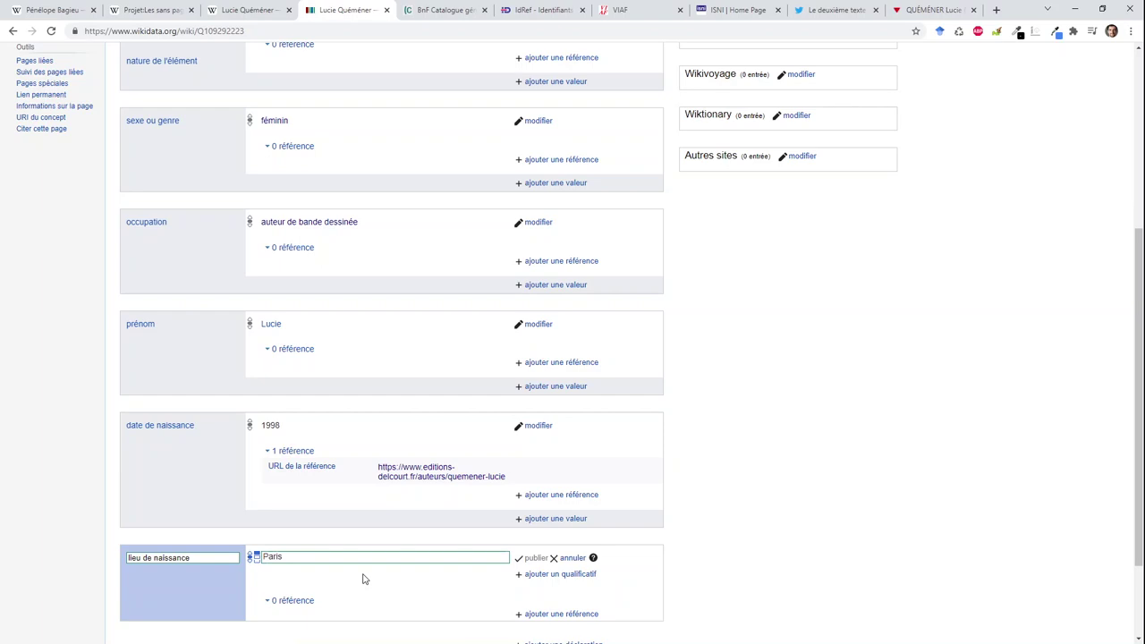
Source the "lieu de naissance" statement with a "URL de la référence" pointing to the Delcourt author page and publish it.
click(544, 614)
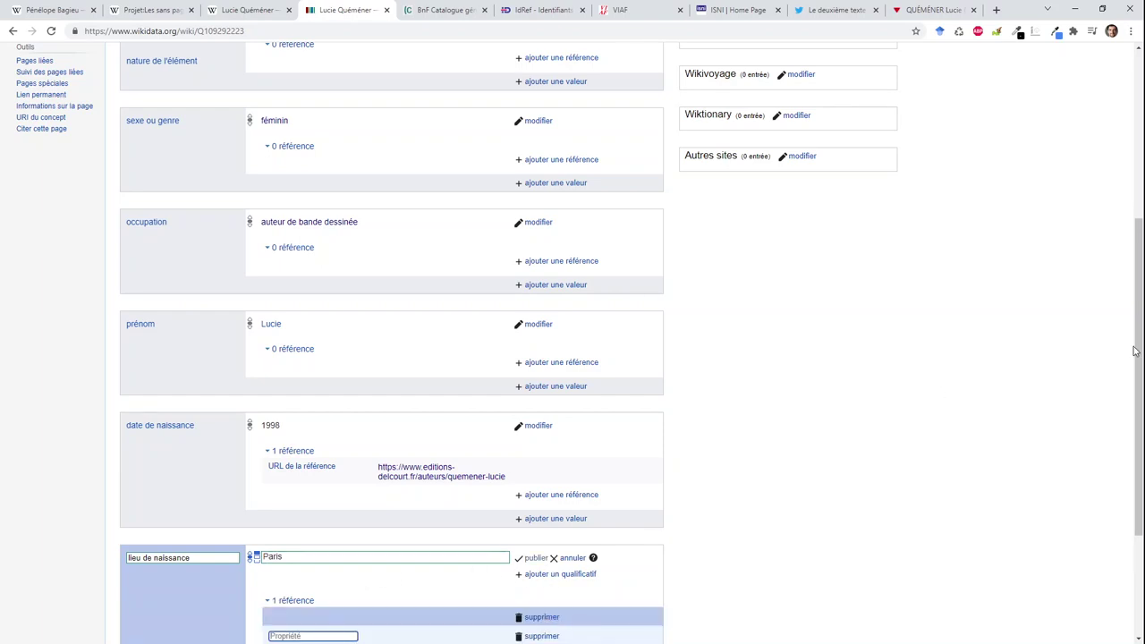
drag(1137, 352, 1132, 444)
text(URL)
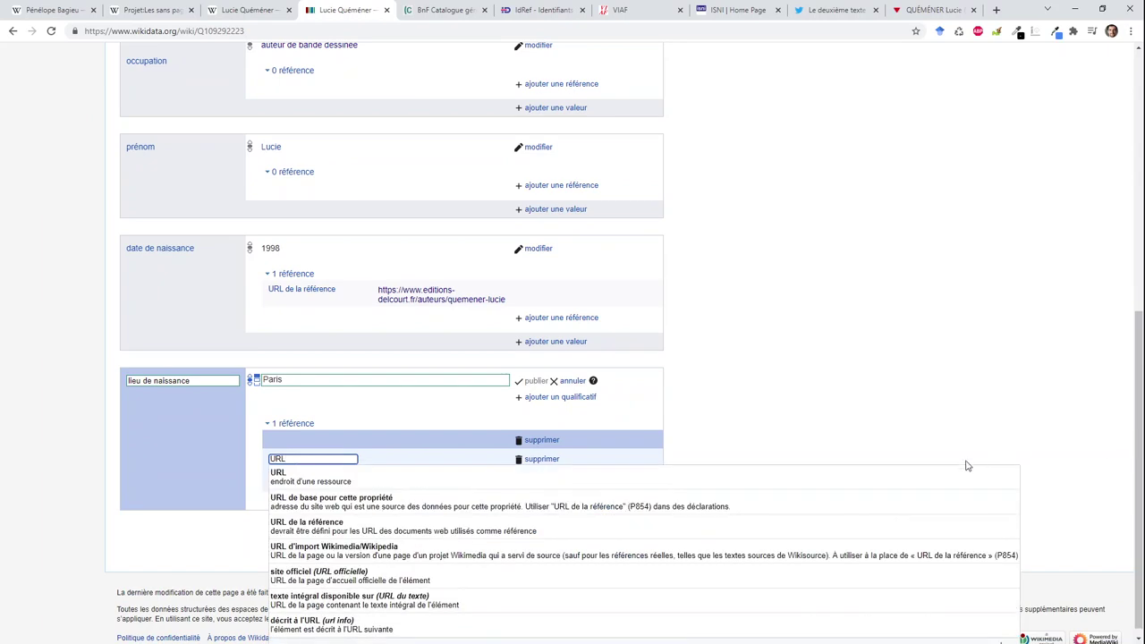
click(790, 529)
key(ctrl+v)
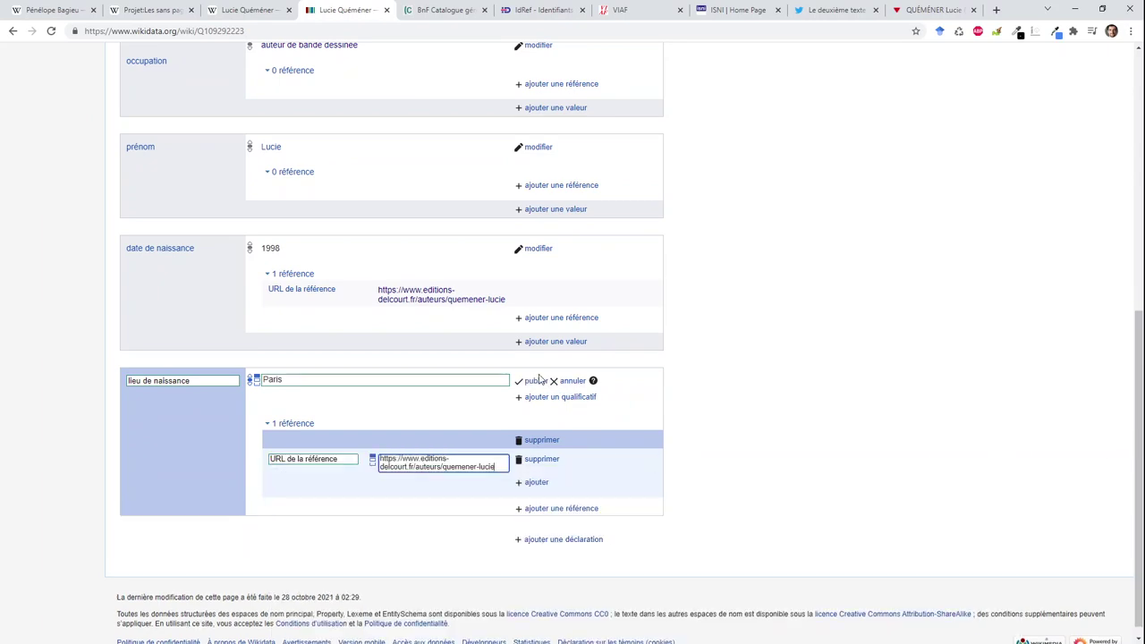
click(539, 379)
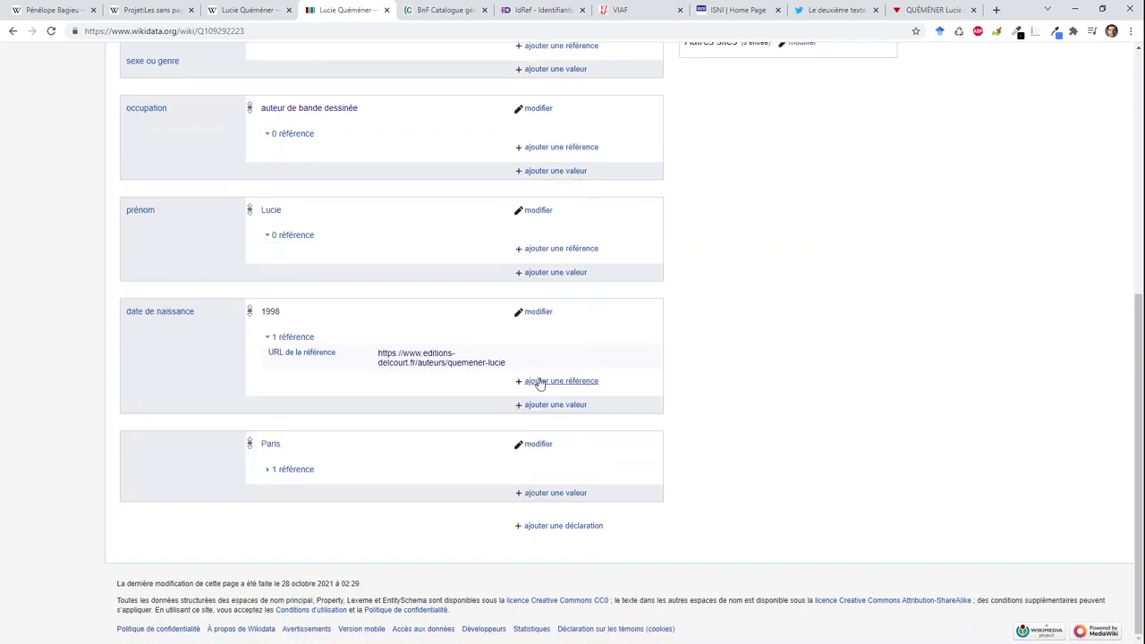
Add a "pays de citoyenneté" statement with the value "France" to the item and publish it.
click(551, 526)
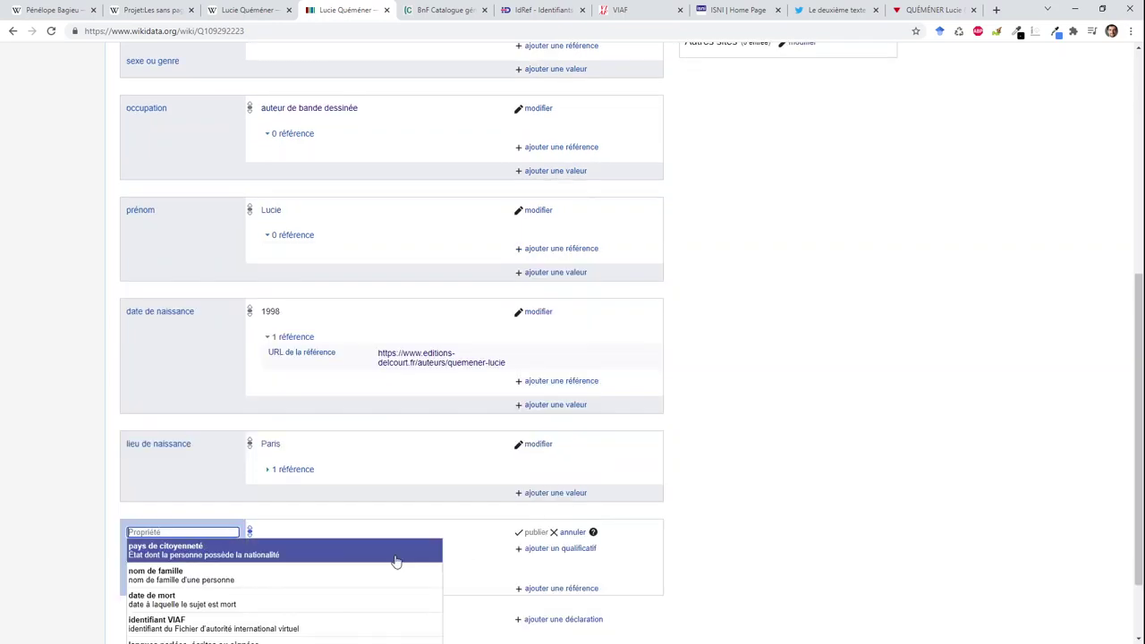
click(298, 549)
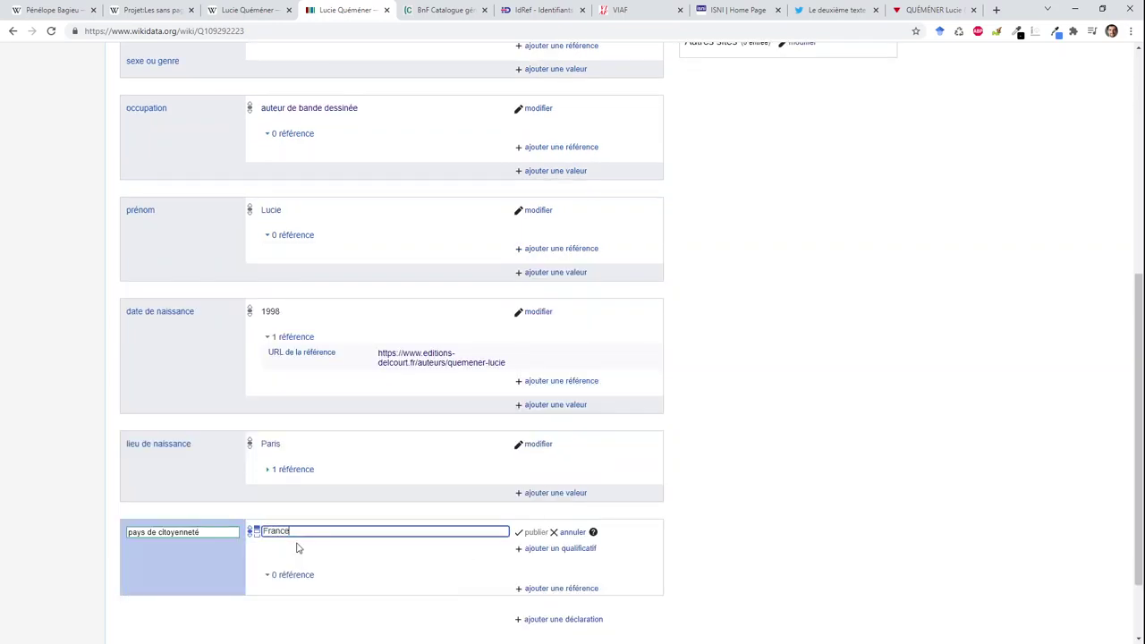
click(430, 552)
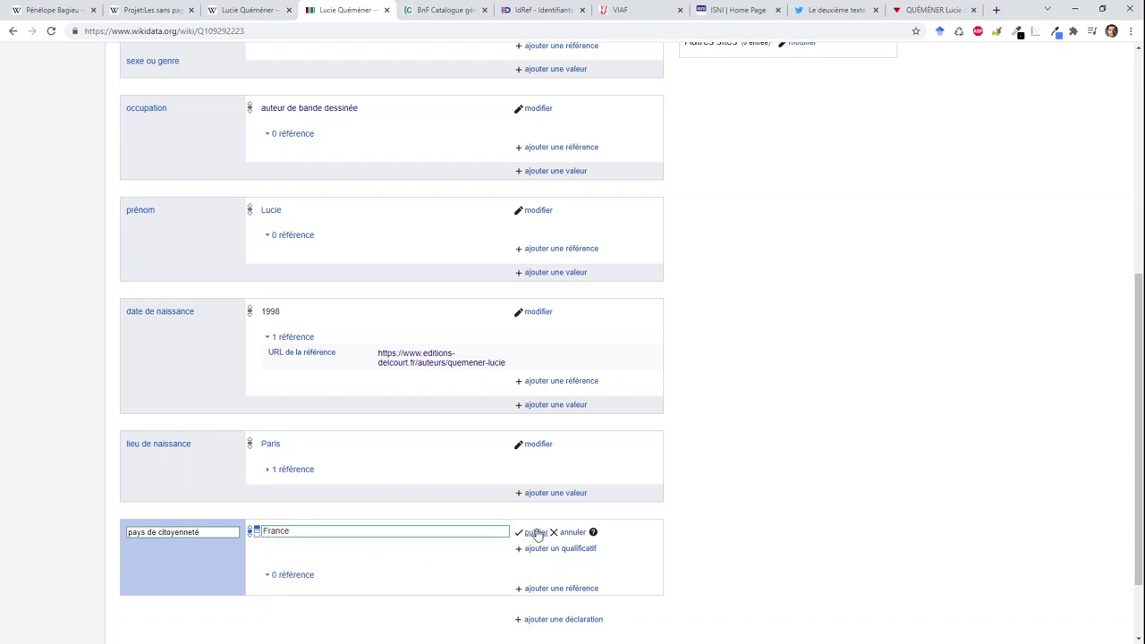
click(537, 533)
Add a "nom de famille" statement with the author's surname as its value and publish it.
click(553, 628)
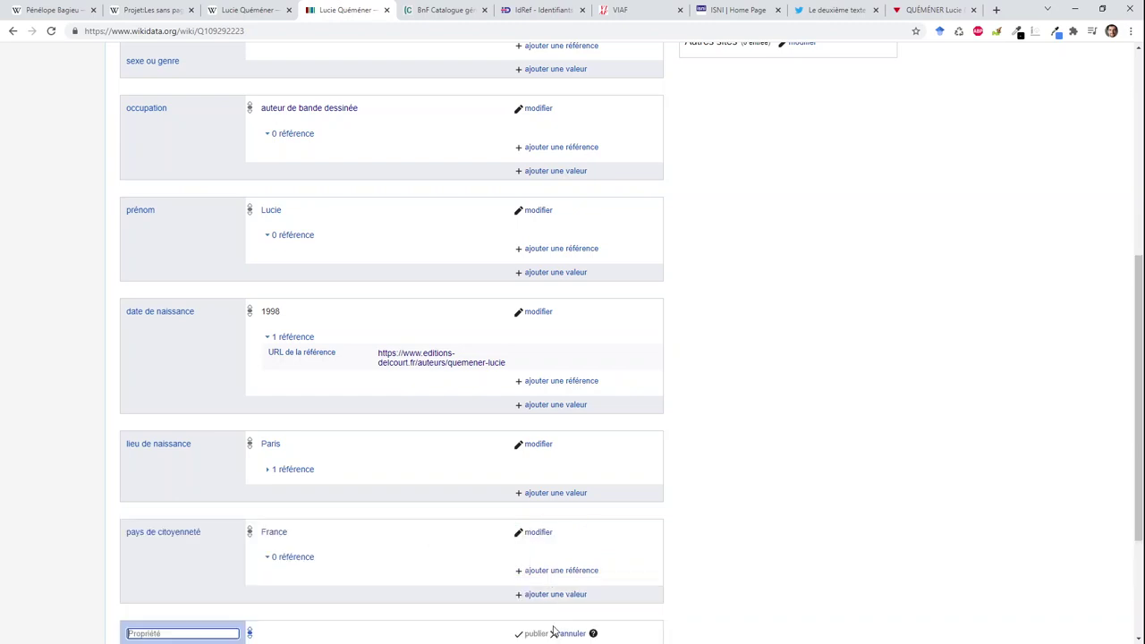
scroll(553, 632, down, 2)
click(289, 456)
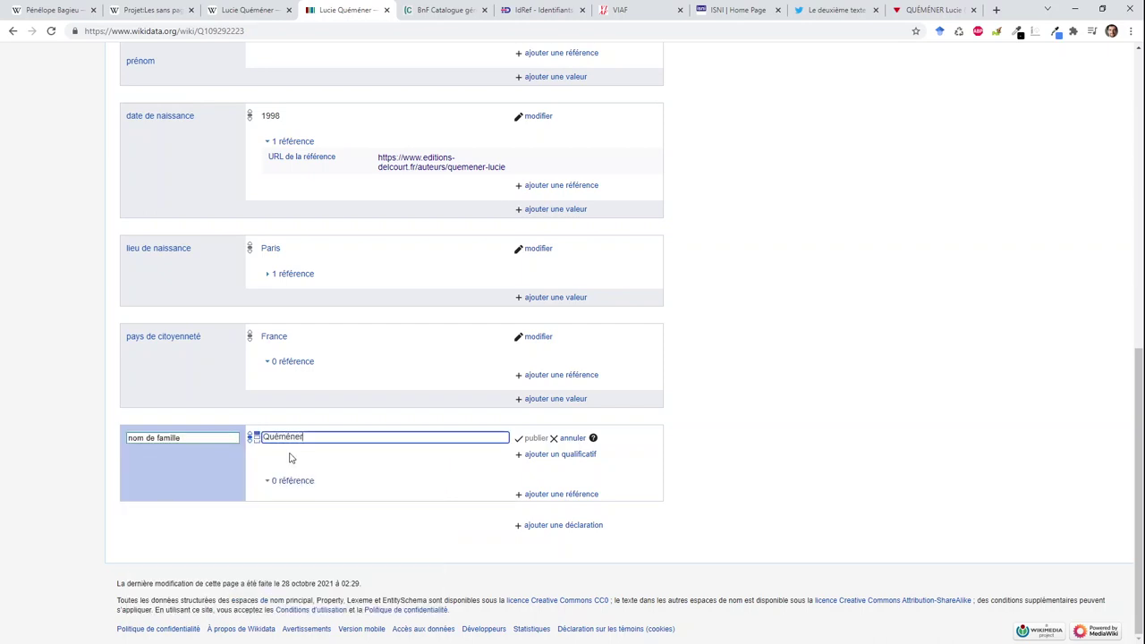
click(336, 460)
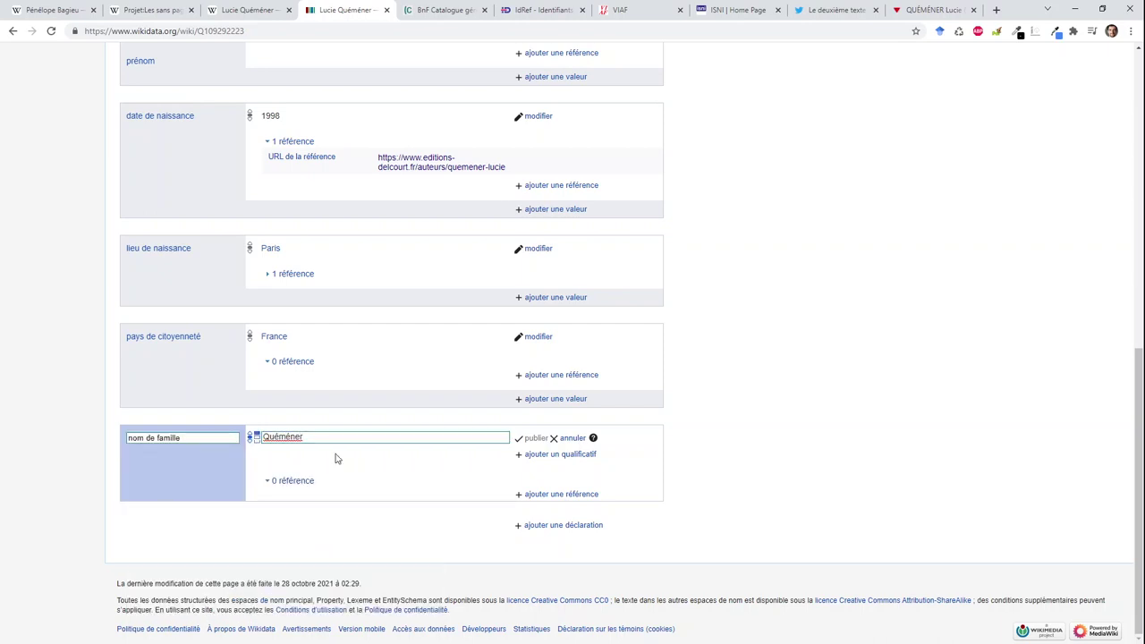
click(535, 440)
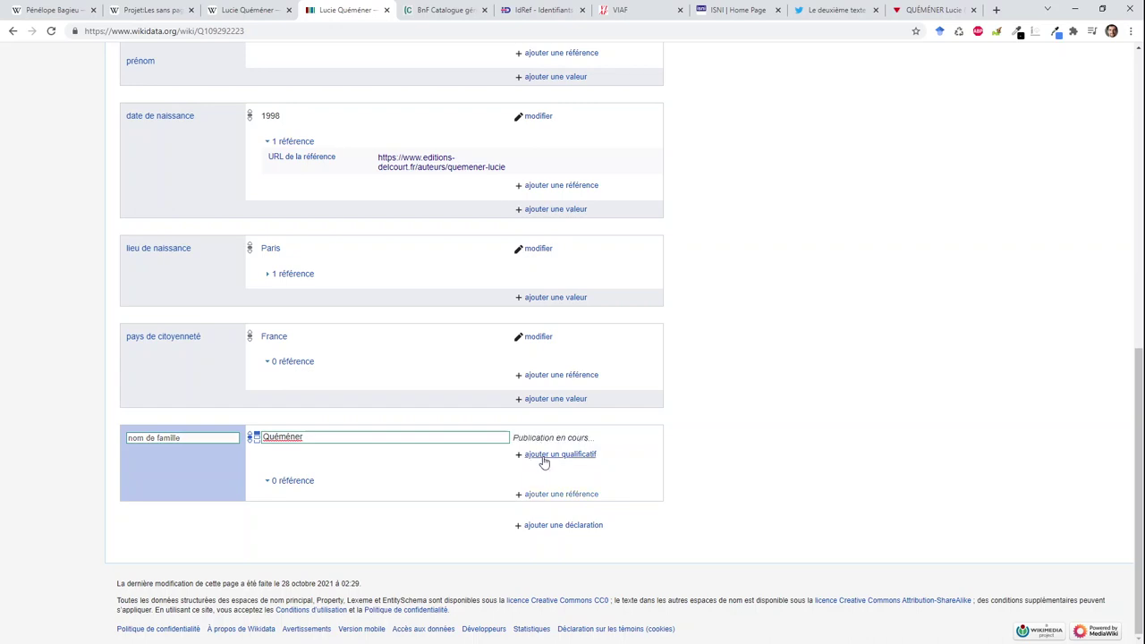
Add a "langues parlées, écrites ou signées" statement with the value "français" (langue romane) and publish it.
click(552, 538)
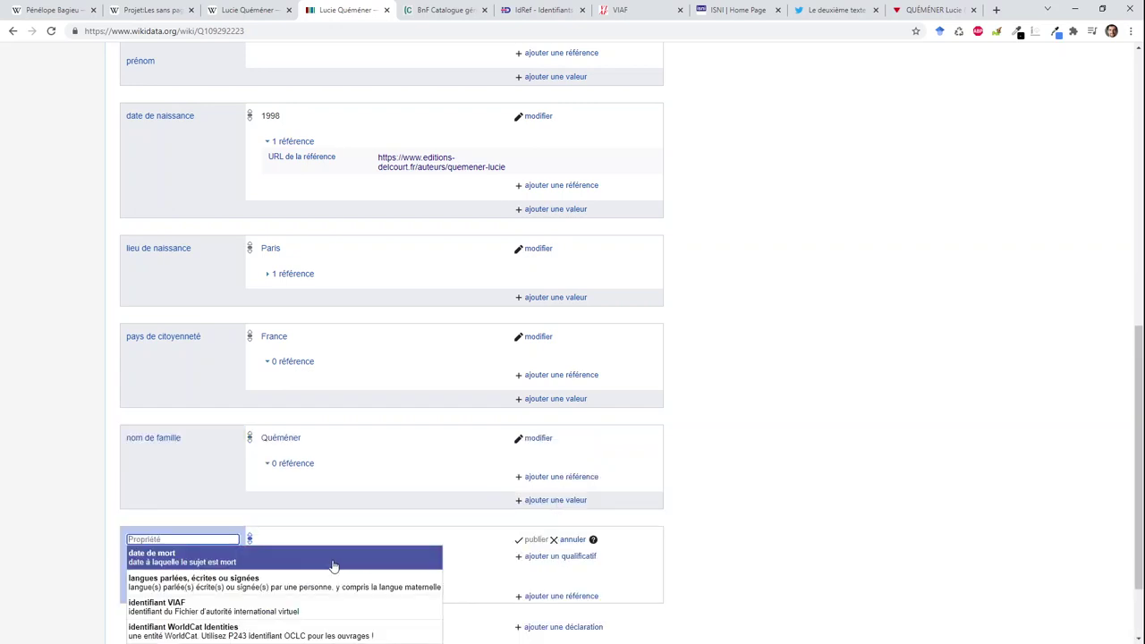
click(324, 586)
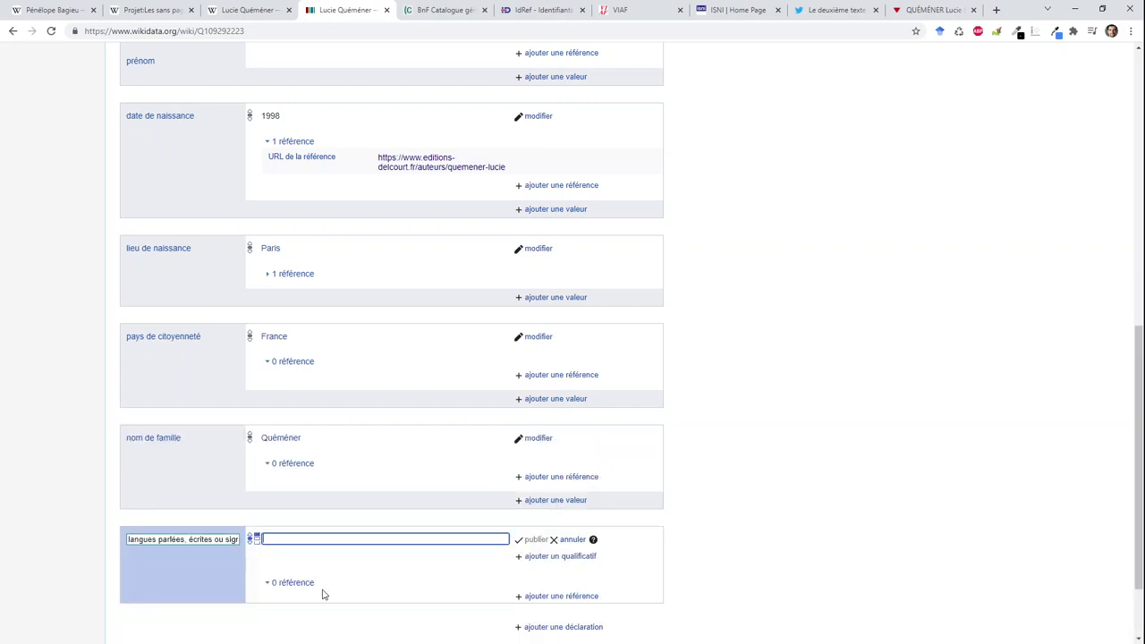
text(français)
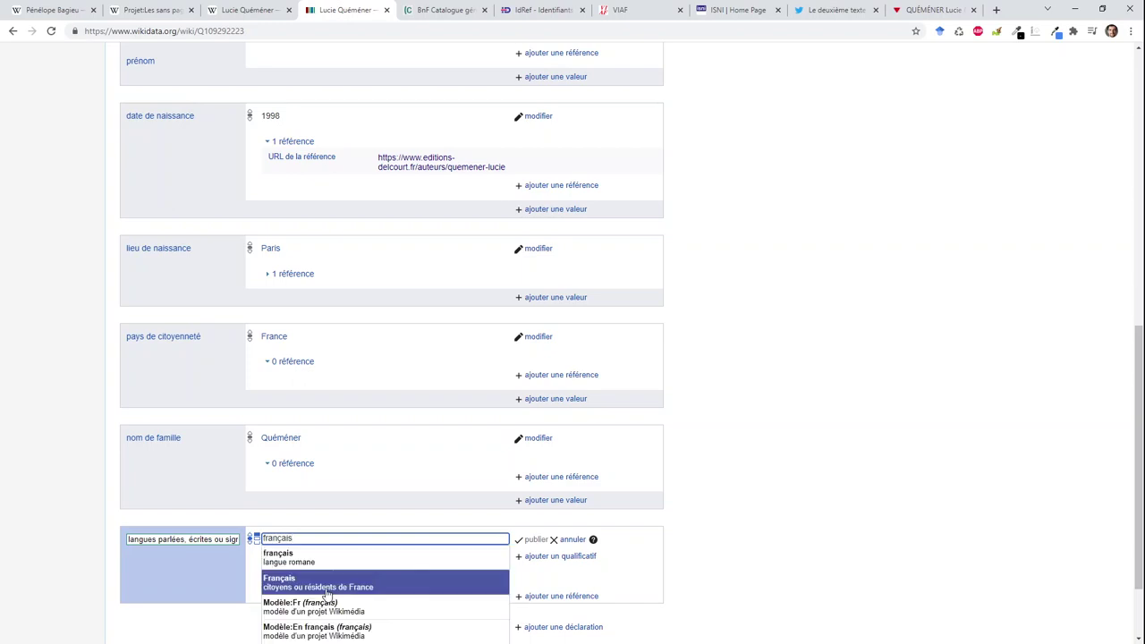
click(378, 561)
click(535, 540)
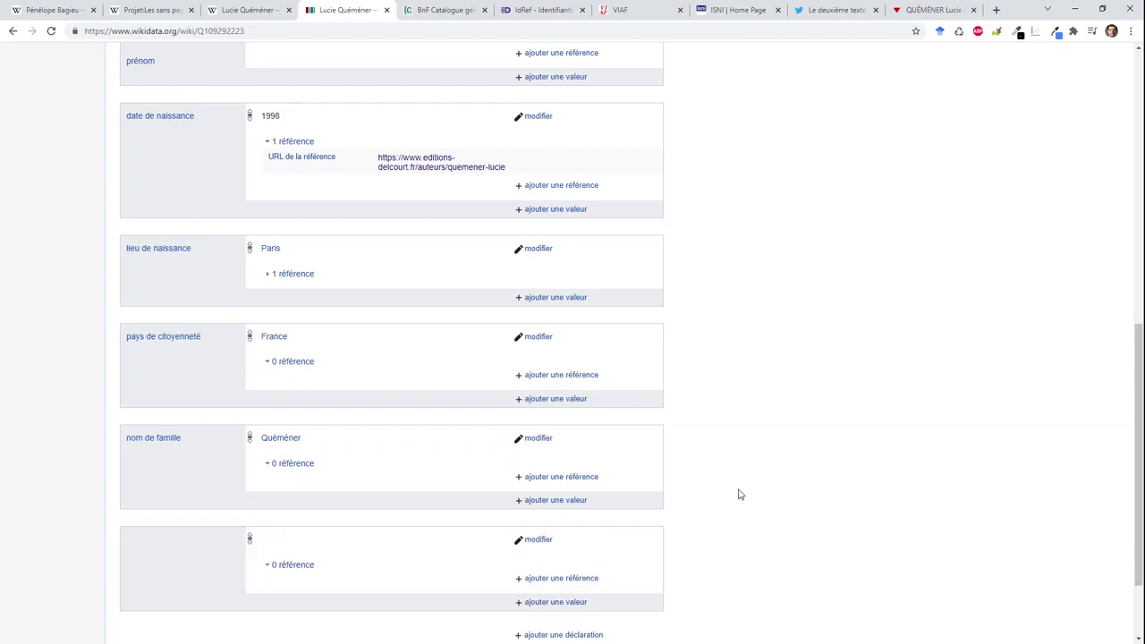
Start another statement on the item with the property "identifiant VIAF".
scroll(739, 495, down, 1)
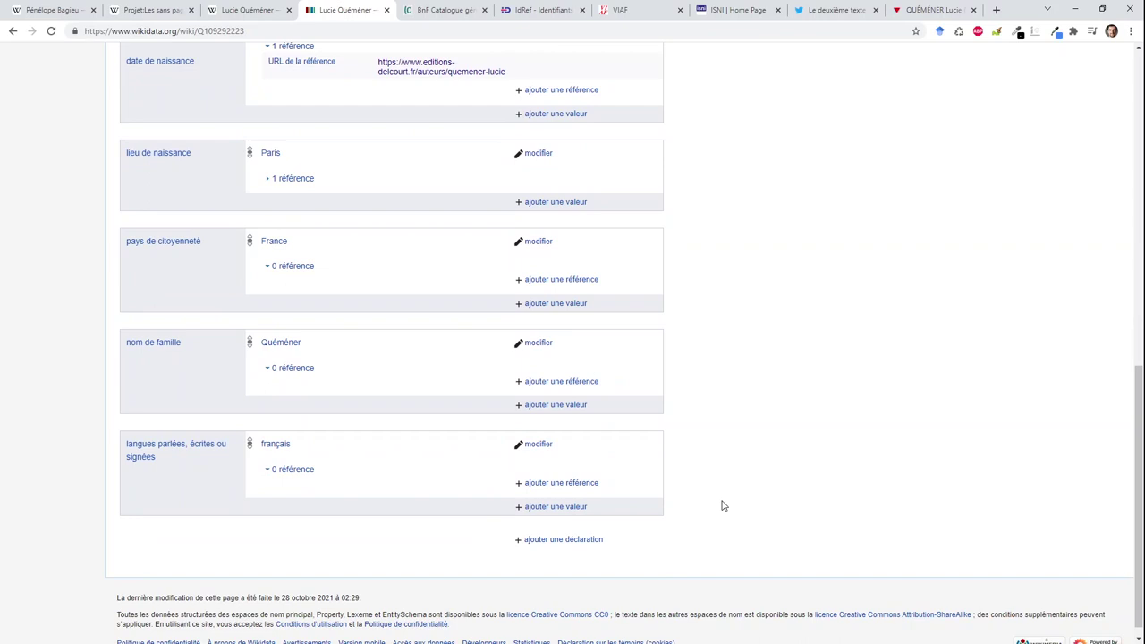
click(554, 541)
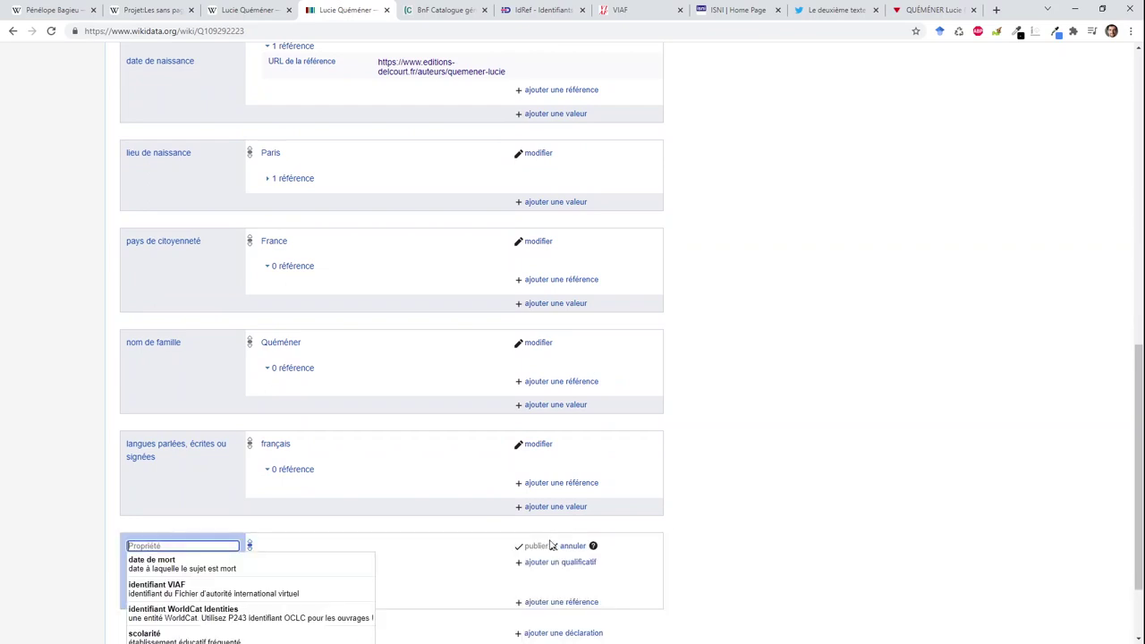
click(310, 594)
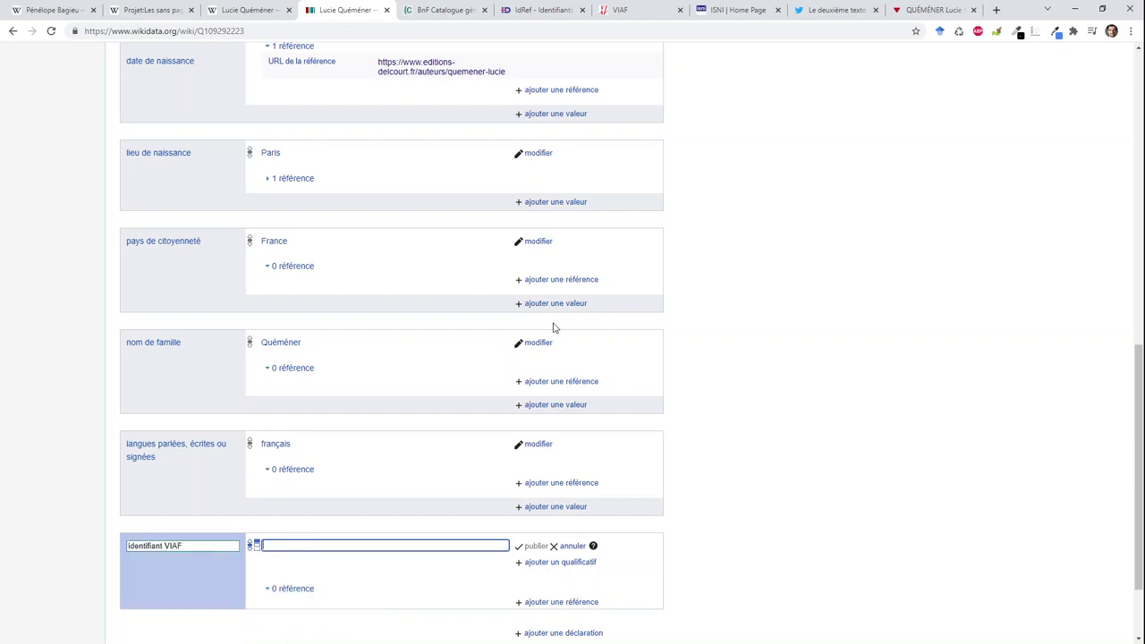
Switch to the VIAF site, search for the author by name, open her record and copy the VIAF ID.
click(615, 18)
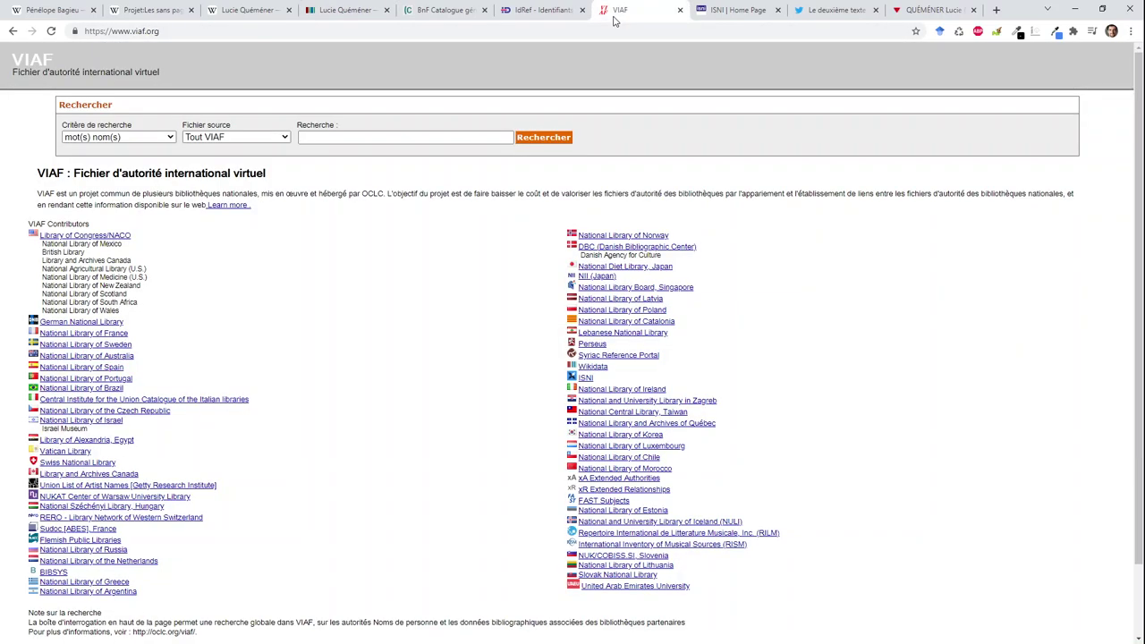
click(390, 133)
text(Lucie Quéméner)
key(Return)
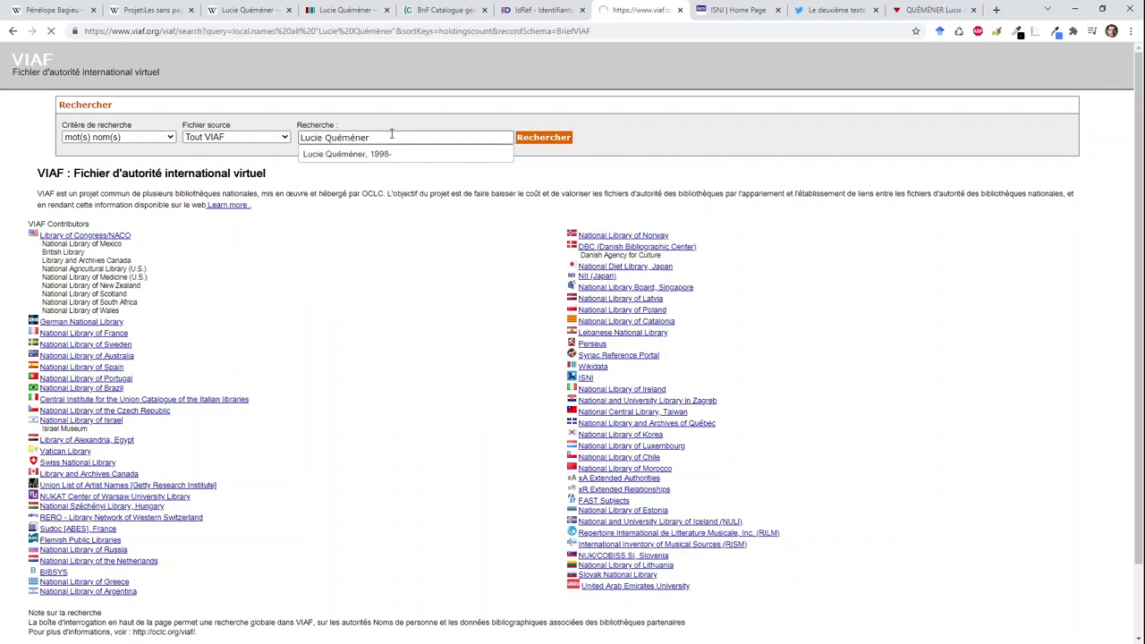
click(125, 216)
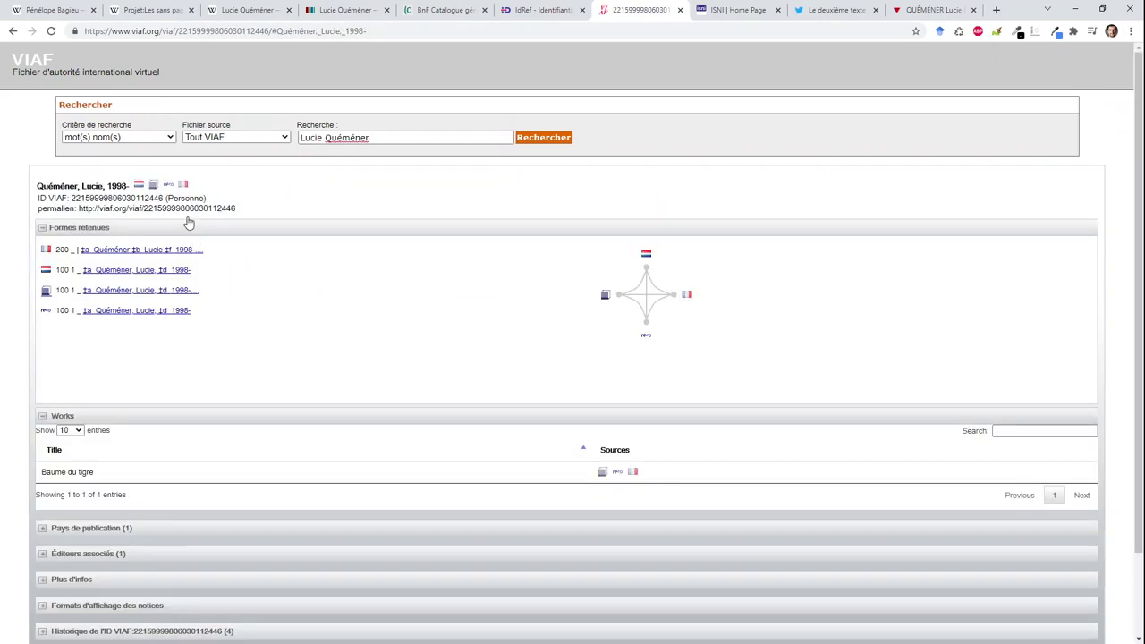
double_click(103, 197)
key(ctrl+c)
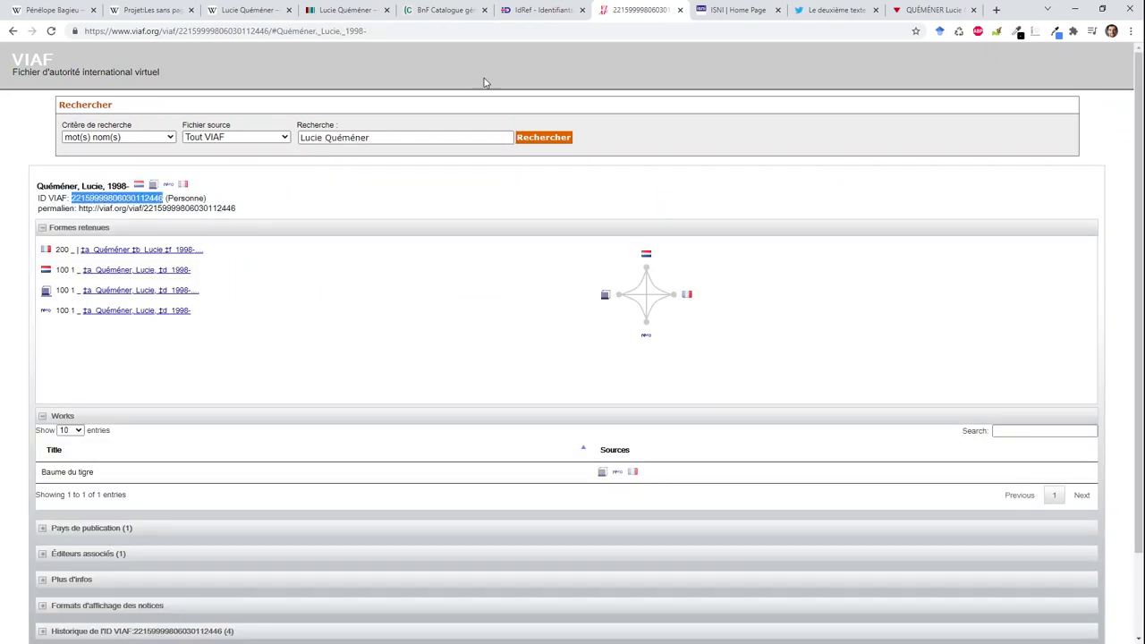
Return to the Wikidata item, paste the copied ID as the "identifiant VIAF" value and publish the statement.
click(336, 10)
key(ctrl+v)
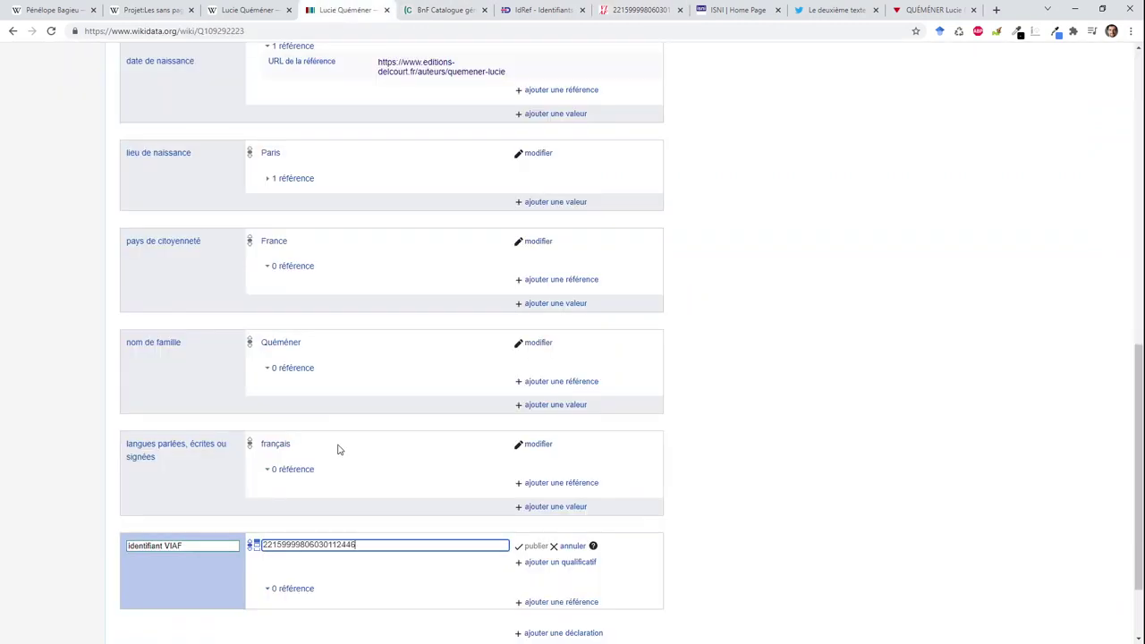
click(537, 546)
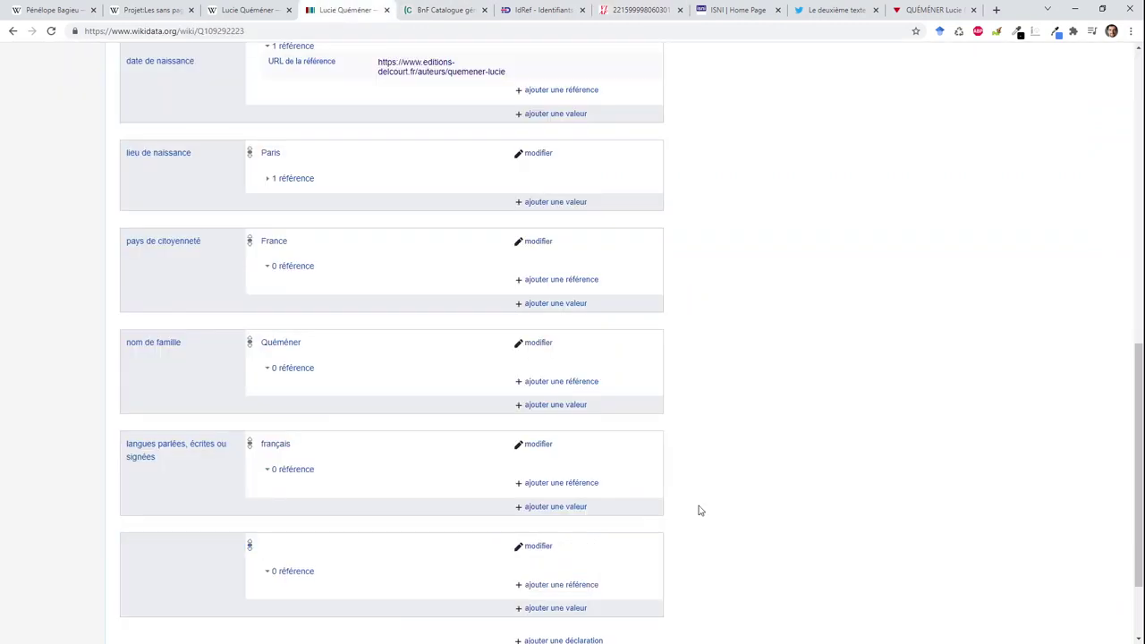
Start another statement below "identifiant VIAF", try the suggested property "scolarité" and clear the property field.
scroll(698, 508, down, 2)
click(565, 526)
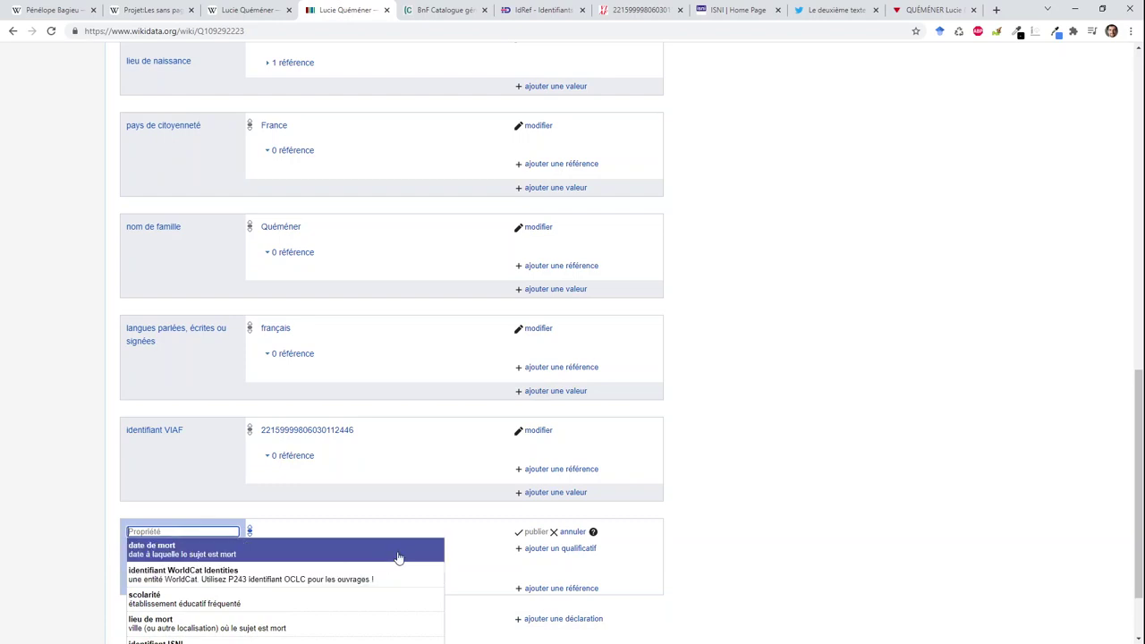
key(Down)
key(Down)
scroll(399, 558, down, 2)
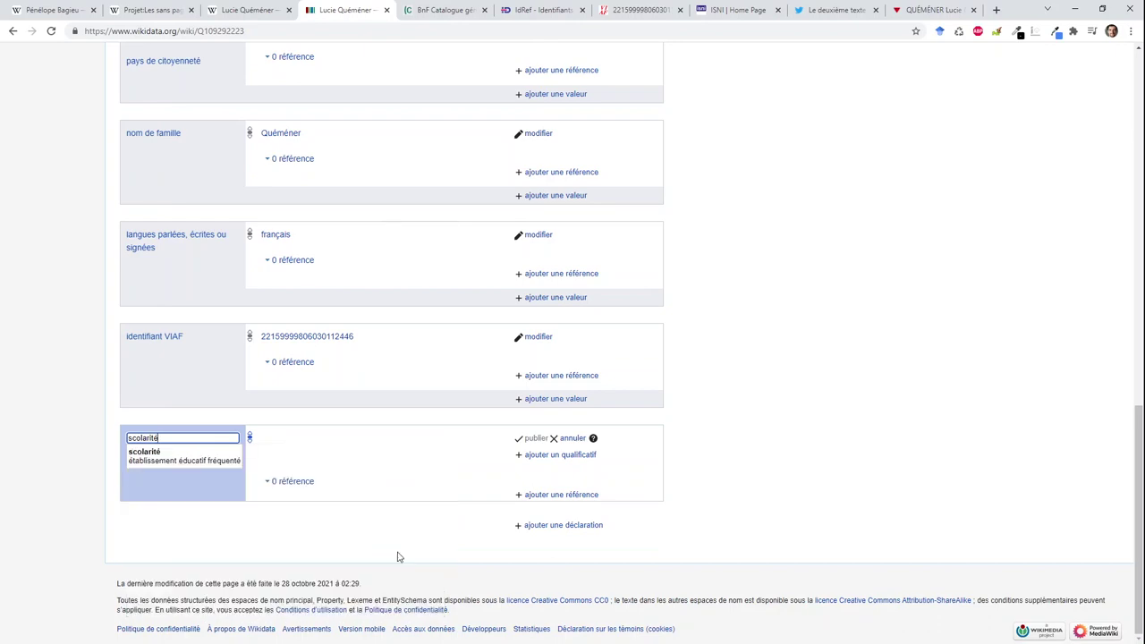
double_click(237, 437)
key(BackSpace)
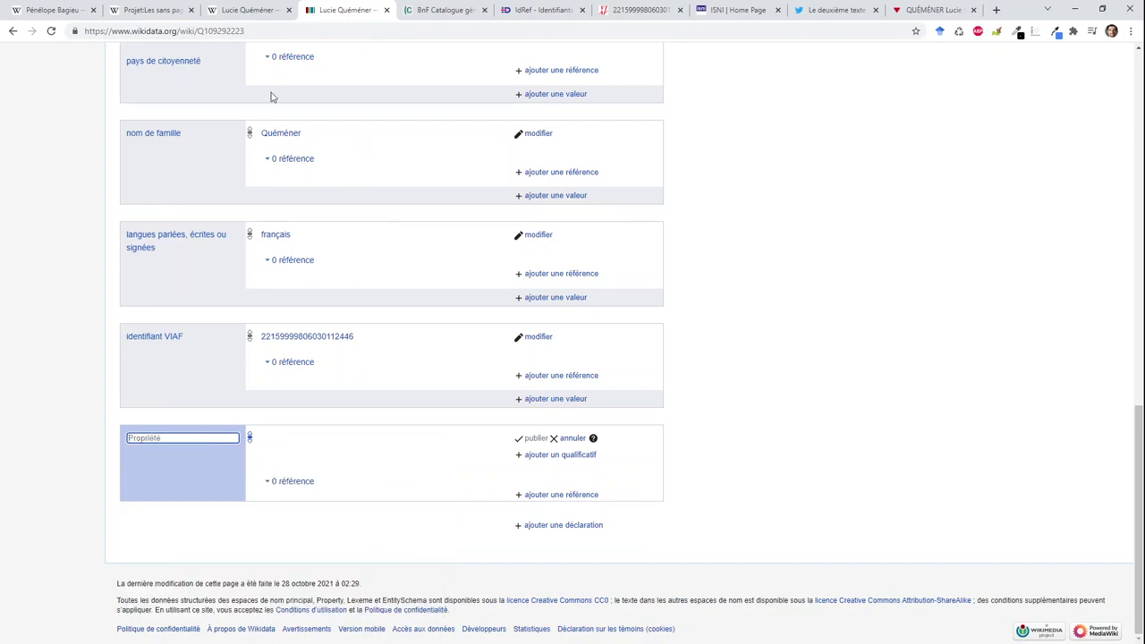
Check the author's education in her French Wikipedia article and set the new Wikidata statement's property to "scolarité".
click(229, 10)
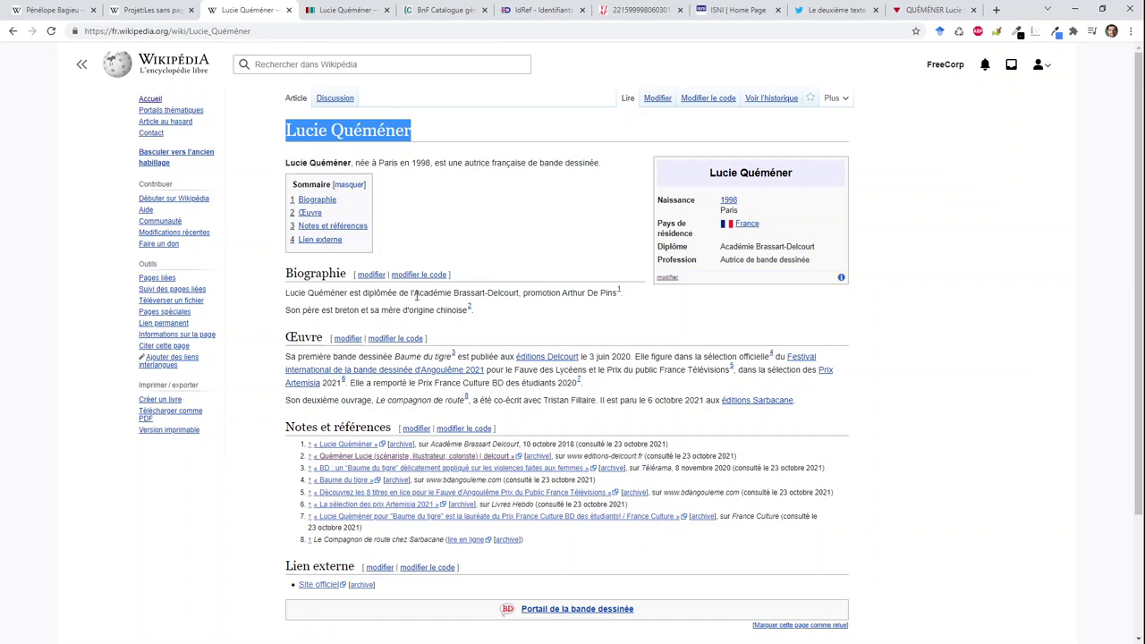
click(340, 11)
text(s)
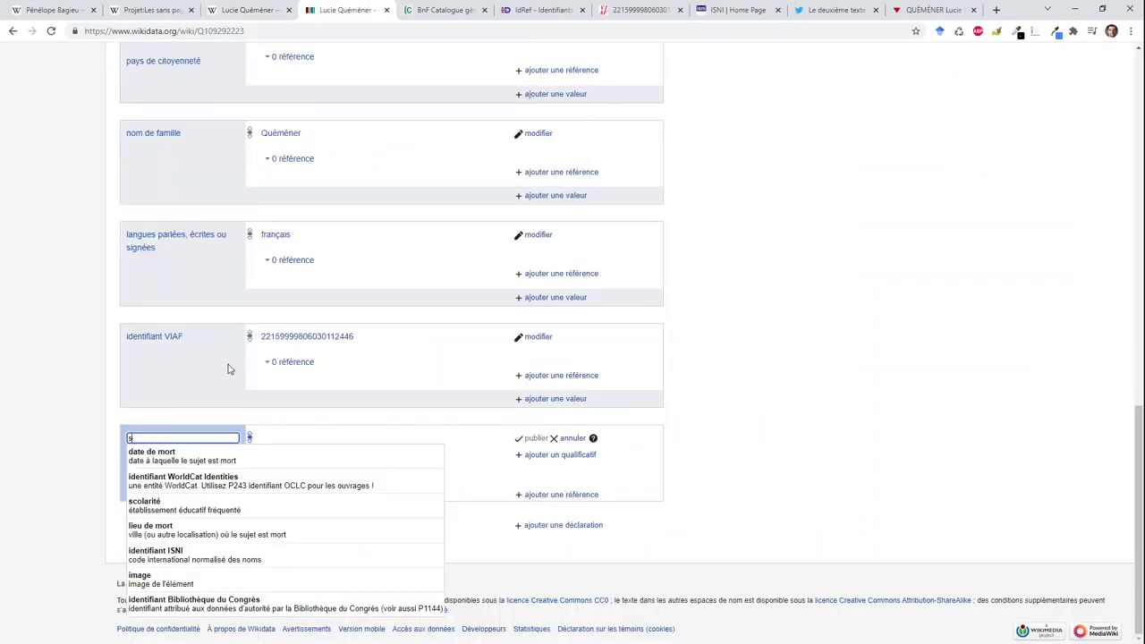
text(col)
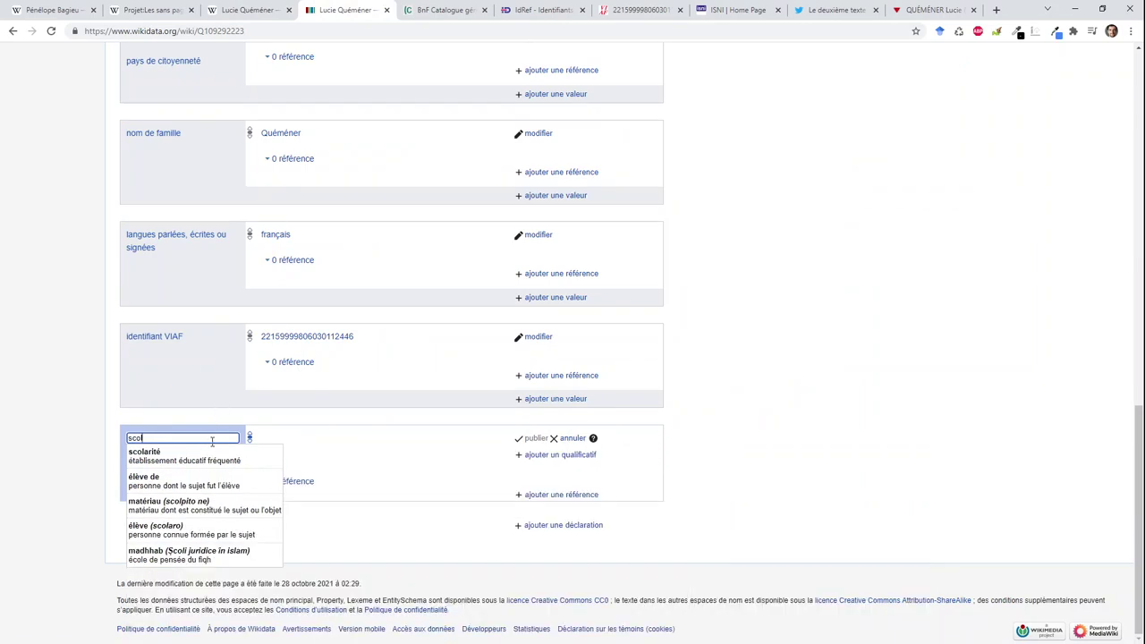
click(212, 456)
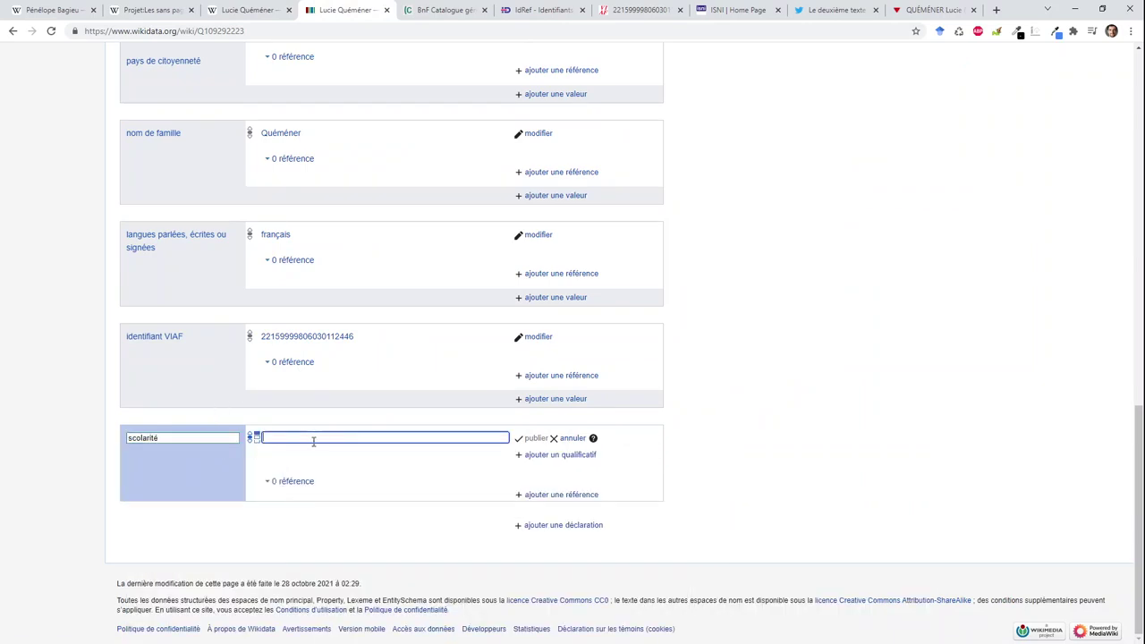
Try to find the school as the "scolarité" value by searching for "Académie Brass" and "Brassart-d".
text(Académie Brass)
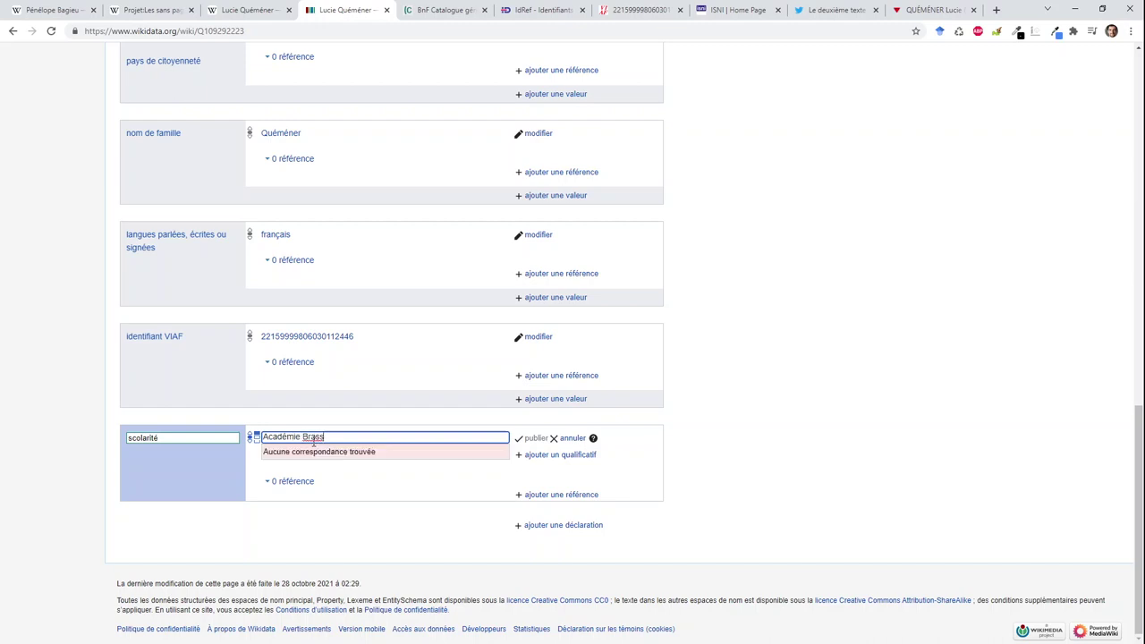
key(ctrl+a)
text(Bras)
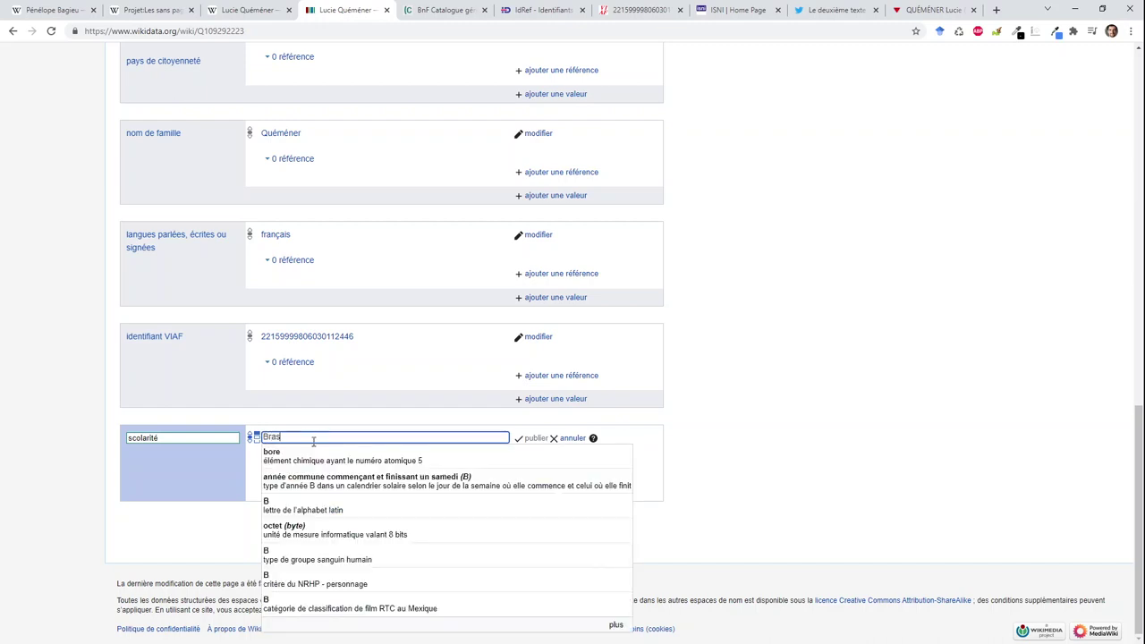
text(sar)
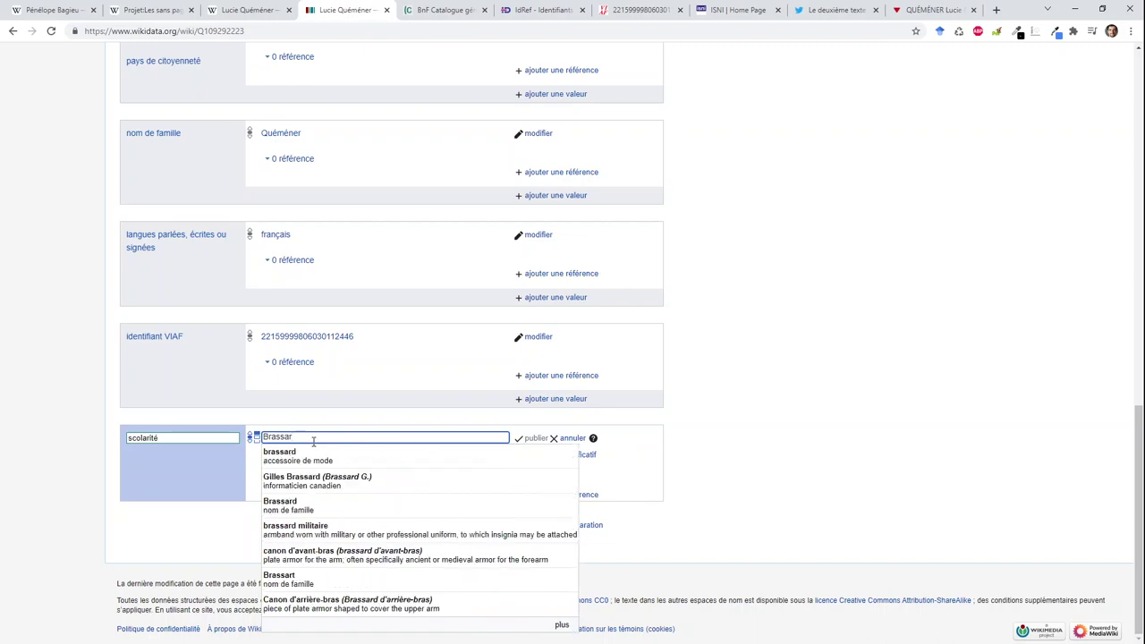
text(t-d)
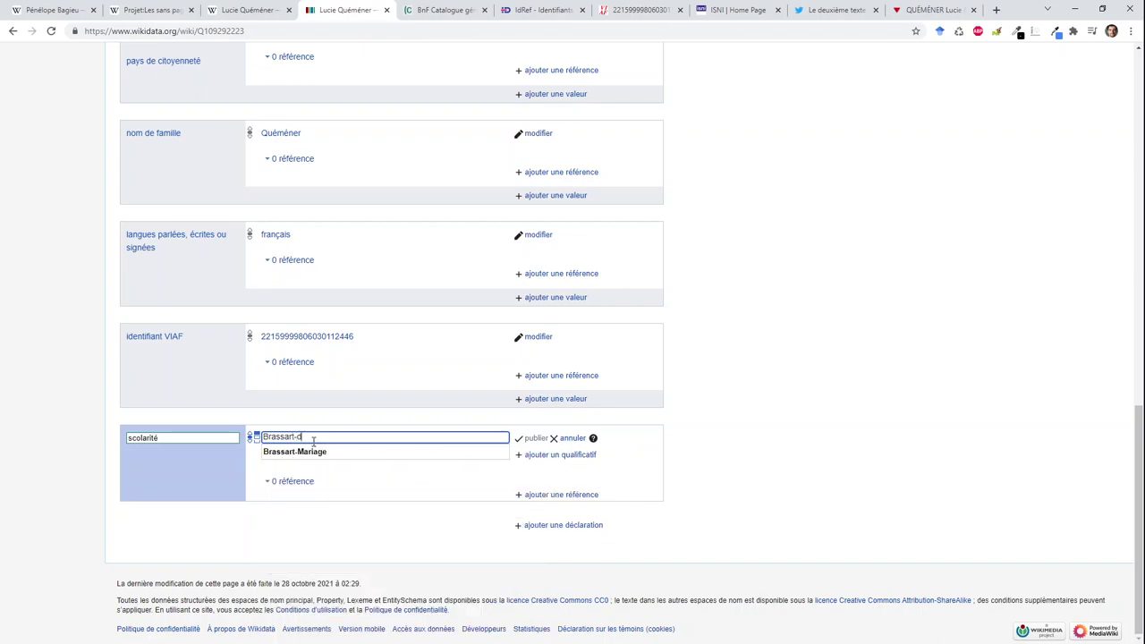
Recheck the school in the author's Wikipedia article and try "École Brassart" as the "scolarité" value.
click(258, 11)
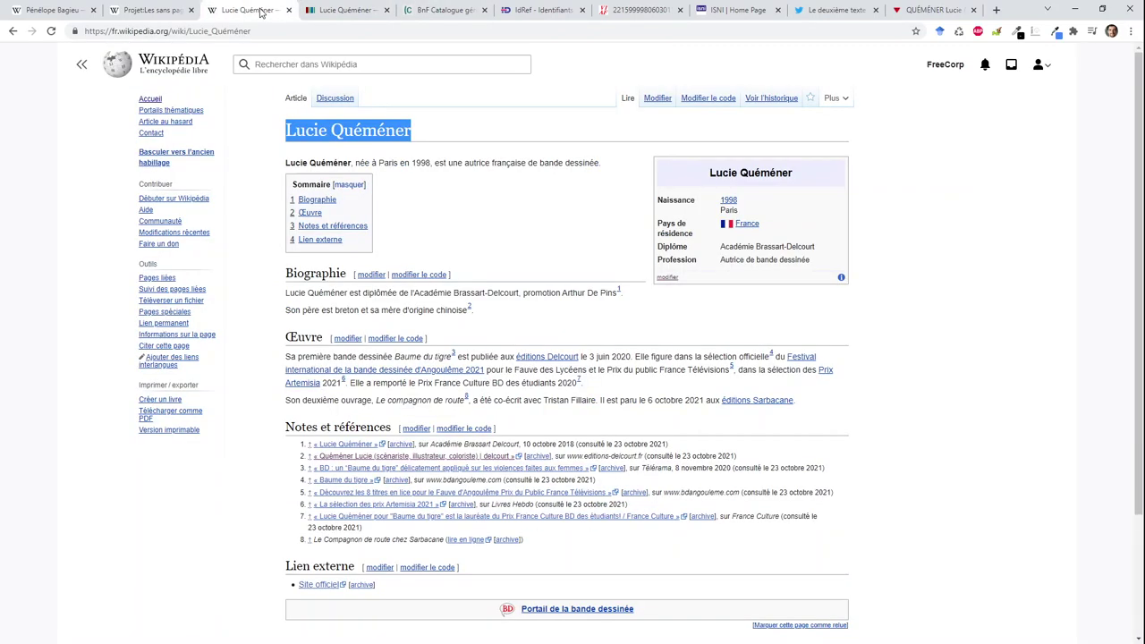
click(346, 11)
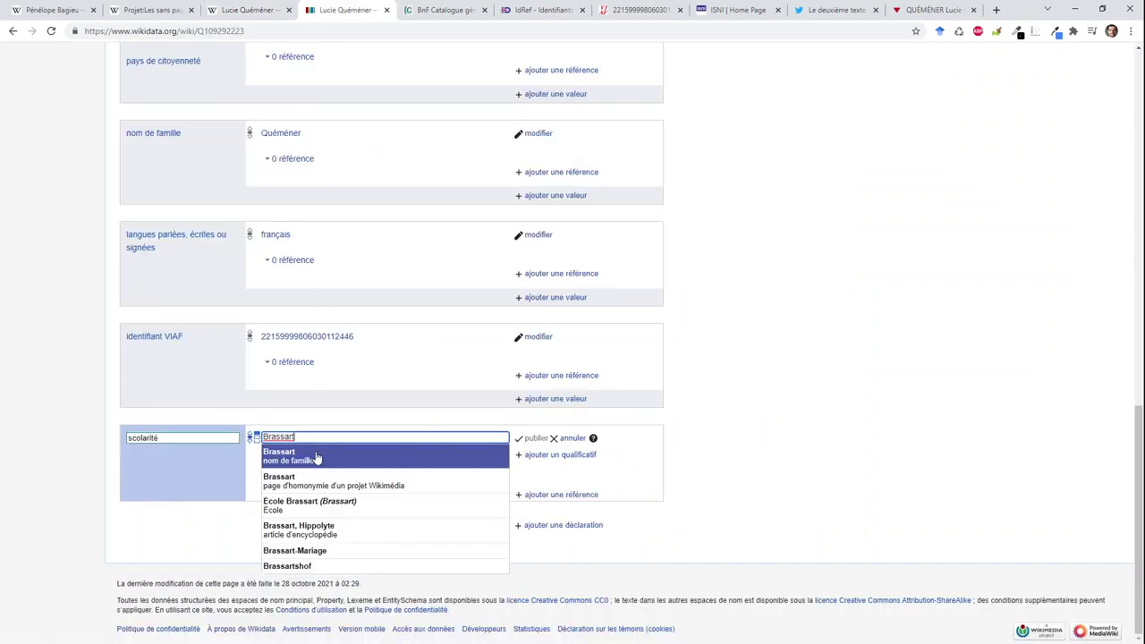
click(323, 506)
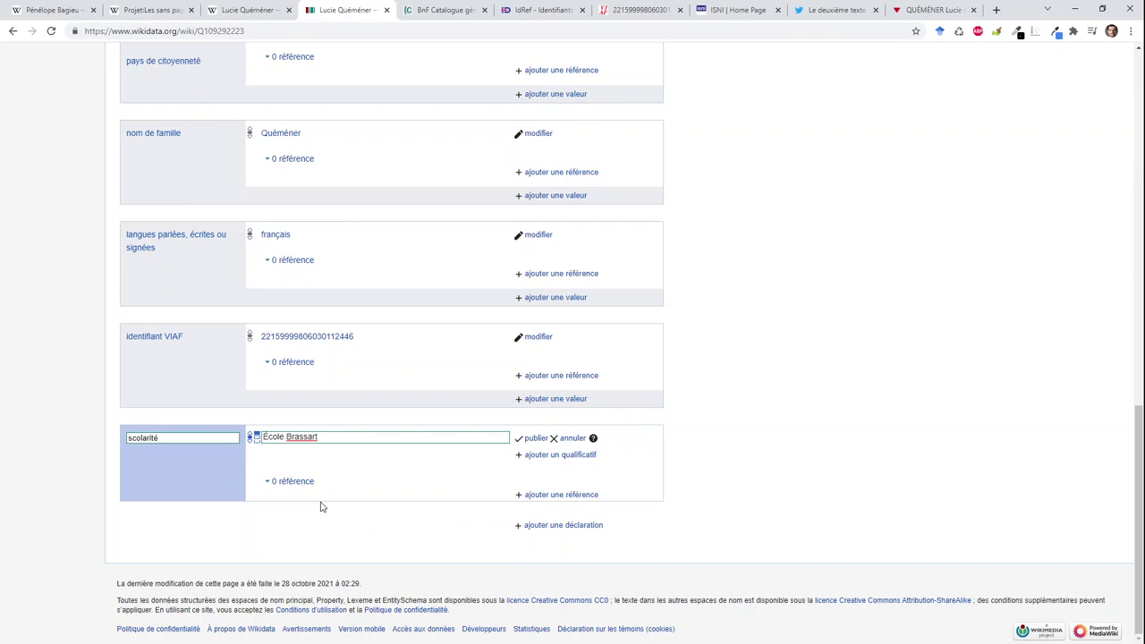
Look up "Ecole Brassart" on French Wikipedia, read its introduction and return to the author's article.
click(260, 12)
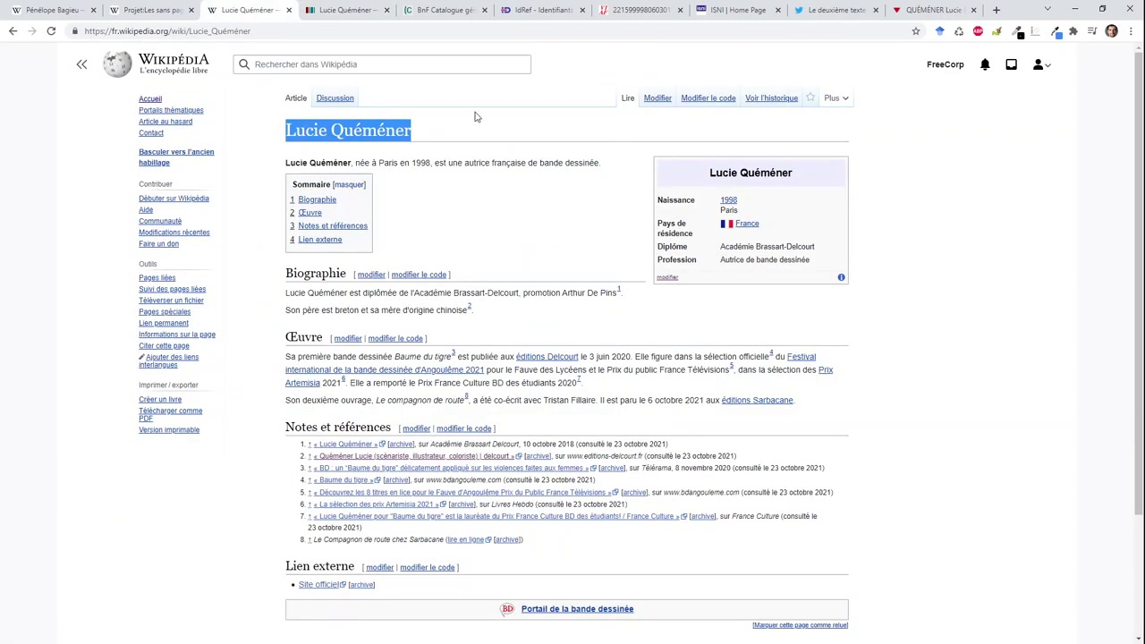
click(440, 66)
text(Ecole Brassart)
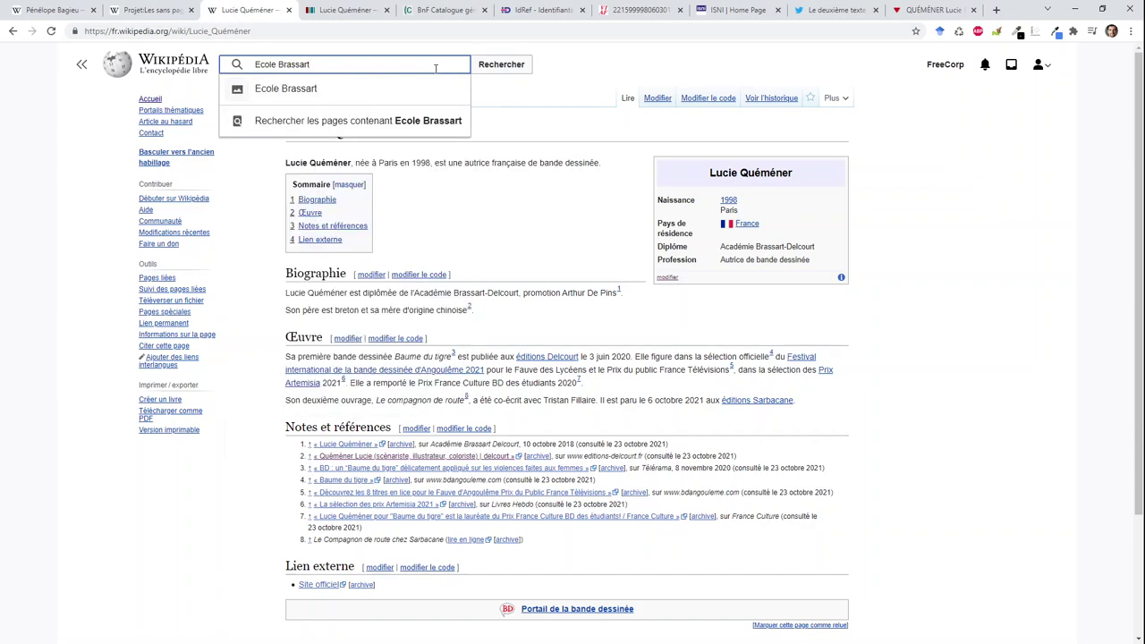
key(Return)
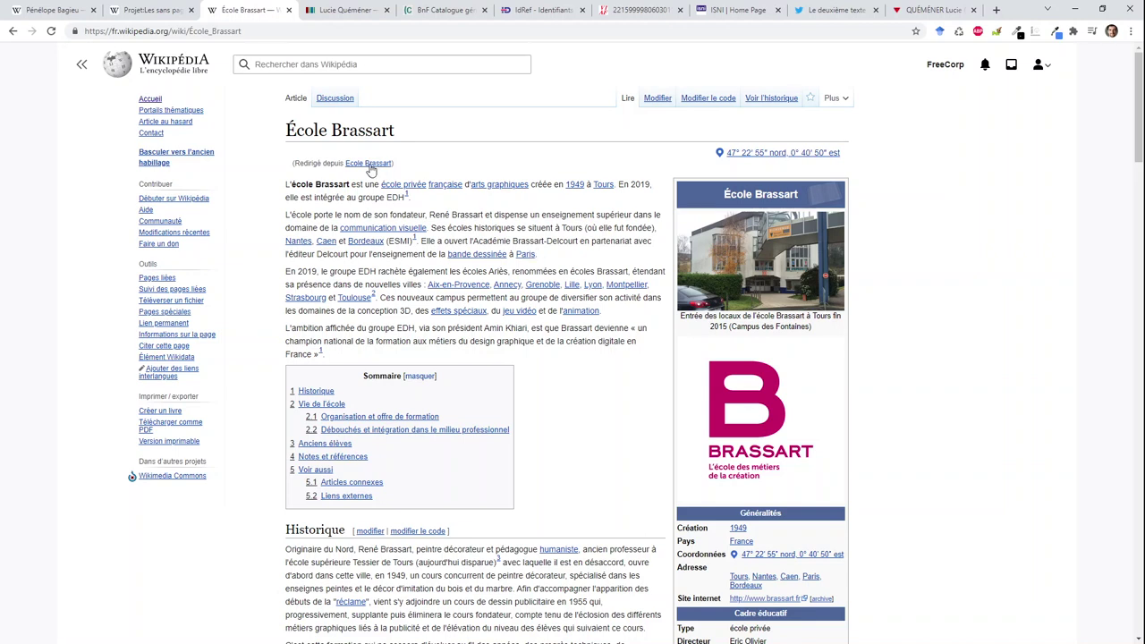
click(12, 32)
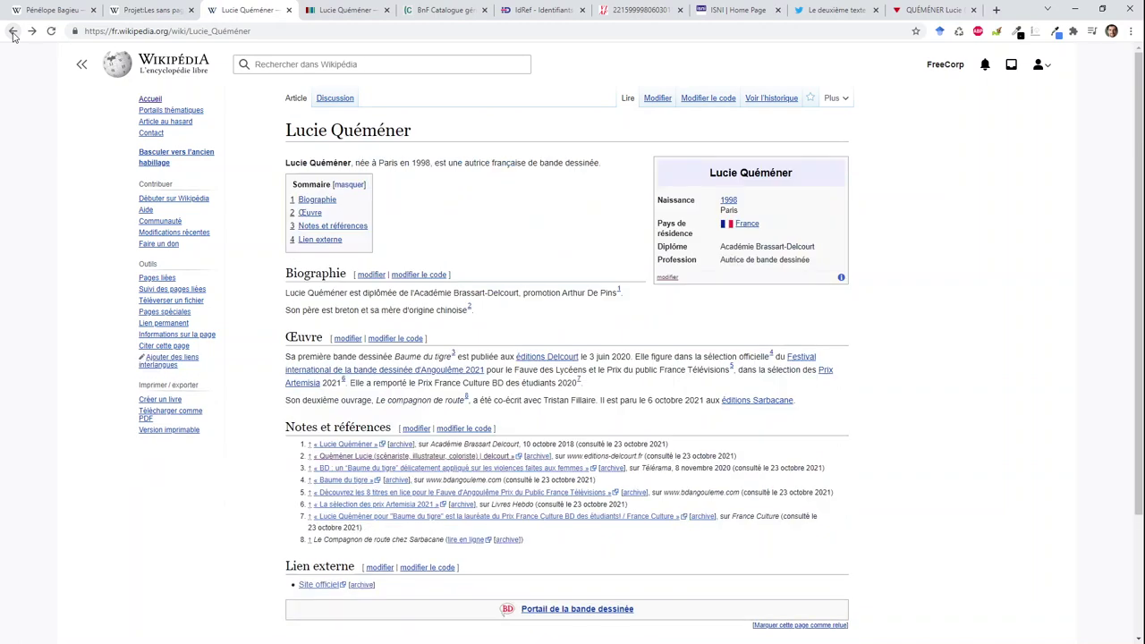
On the Wikidata item, clear the school value and the "scolarité" property, and discard the unpublished statement.
click(309, 16)
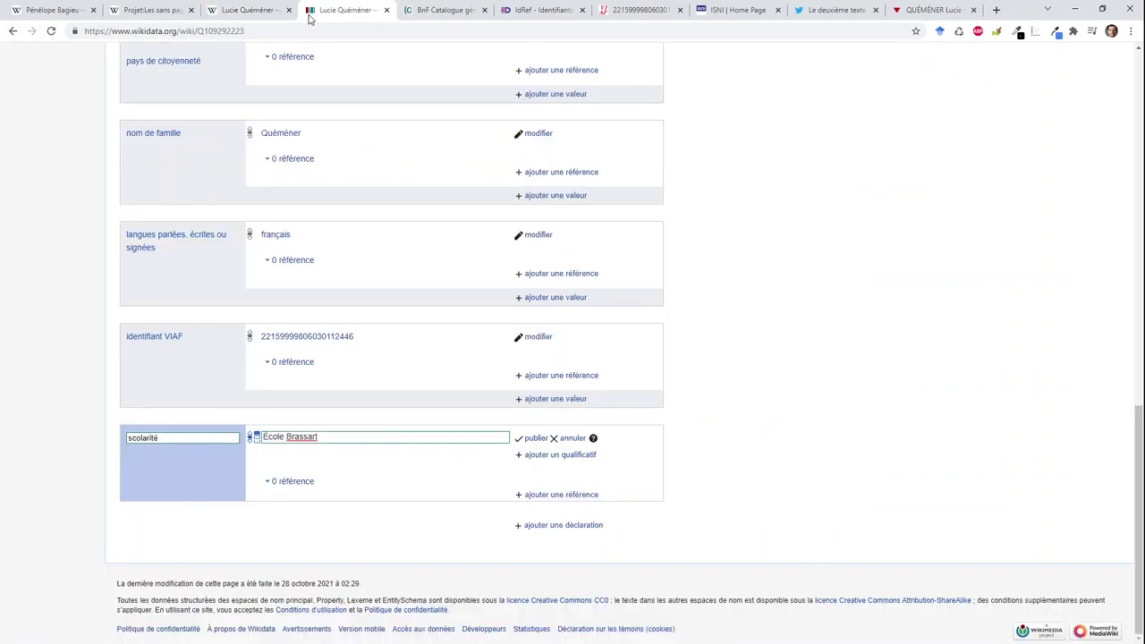
triple_click(360, 441)
key(BackSpace)
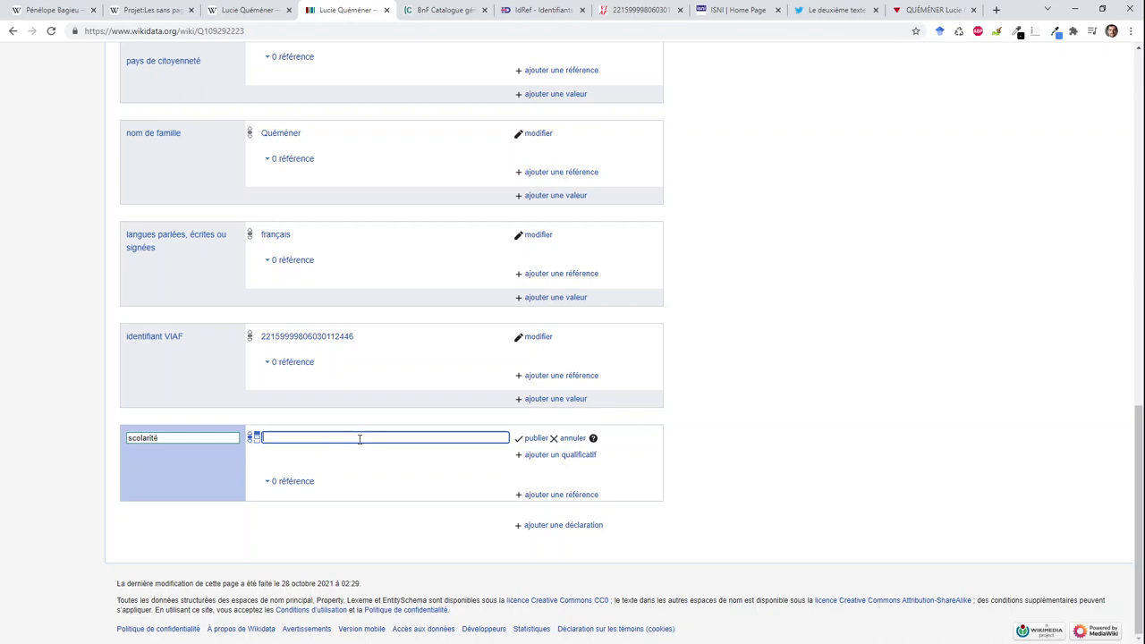
double_click(205, 439)
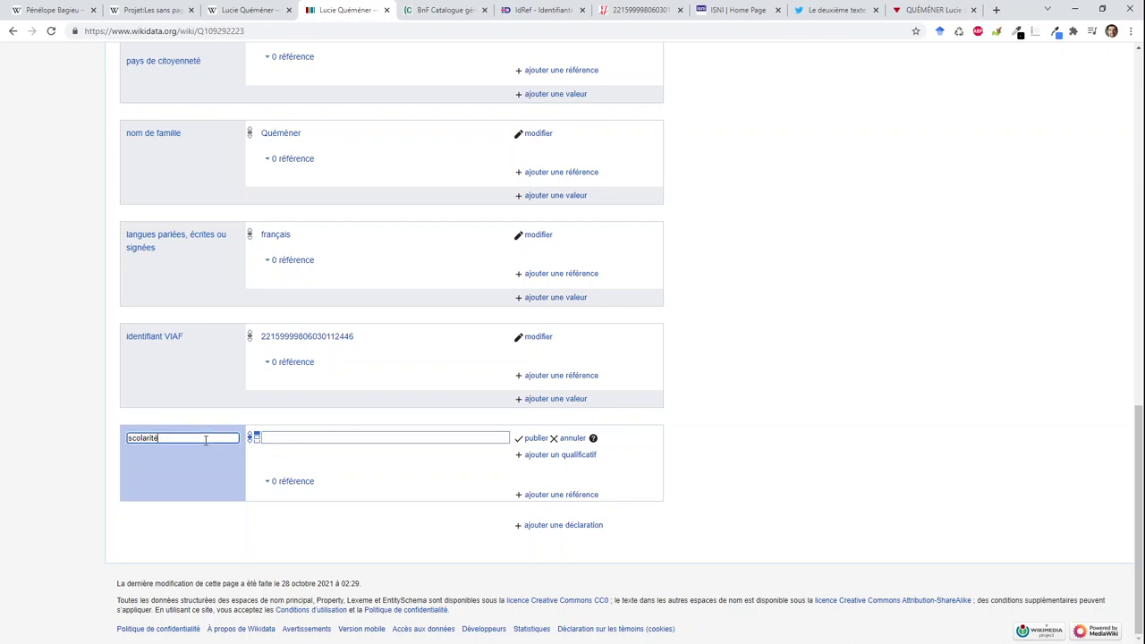
key(BackSpace)
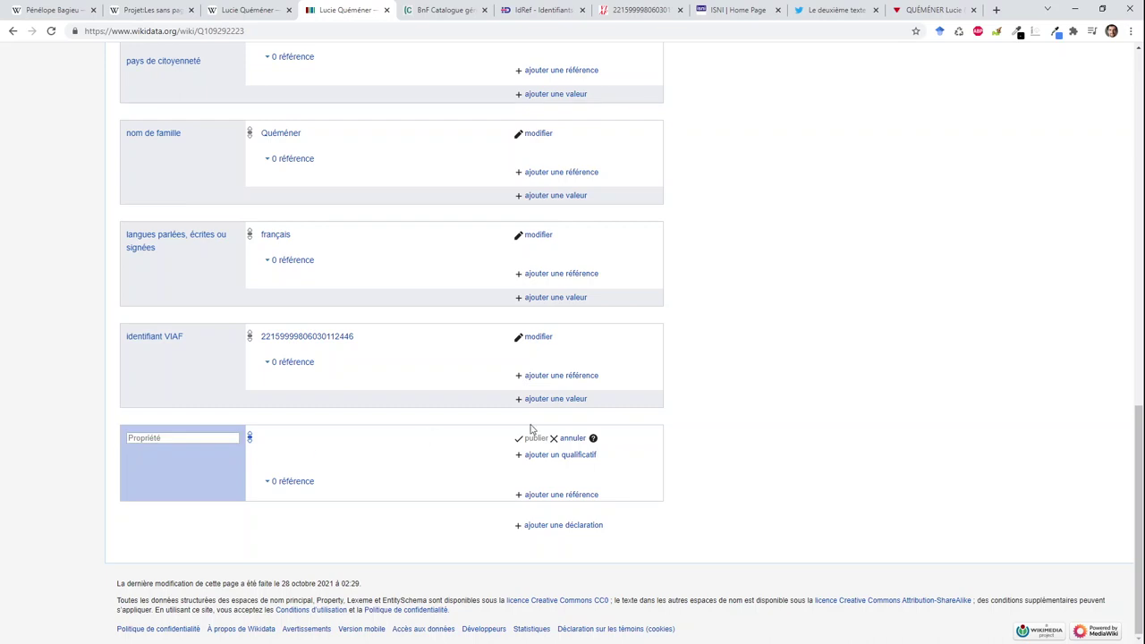
click(582, 442)
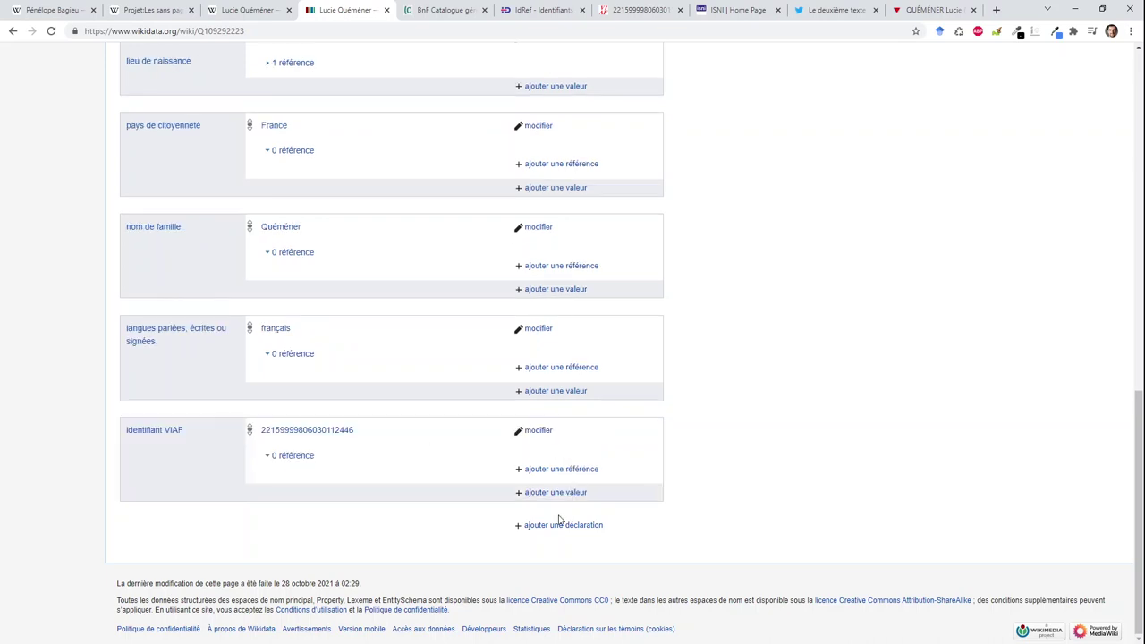
Start another statement below "identifiant VIAF" and set its property to "identifiant ISNI".
click(561, 525)
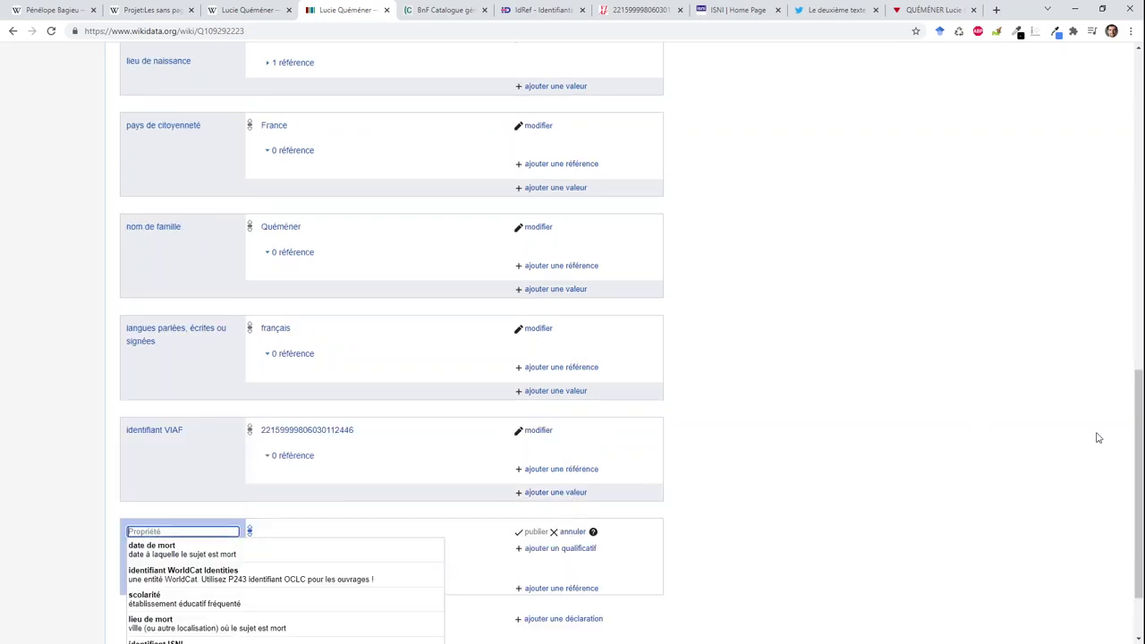
scroll(1140, 441, down, 2)
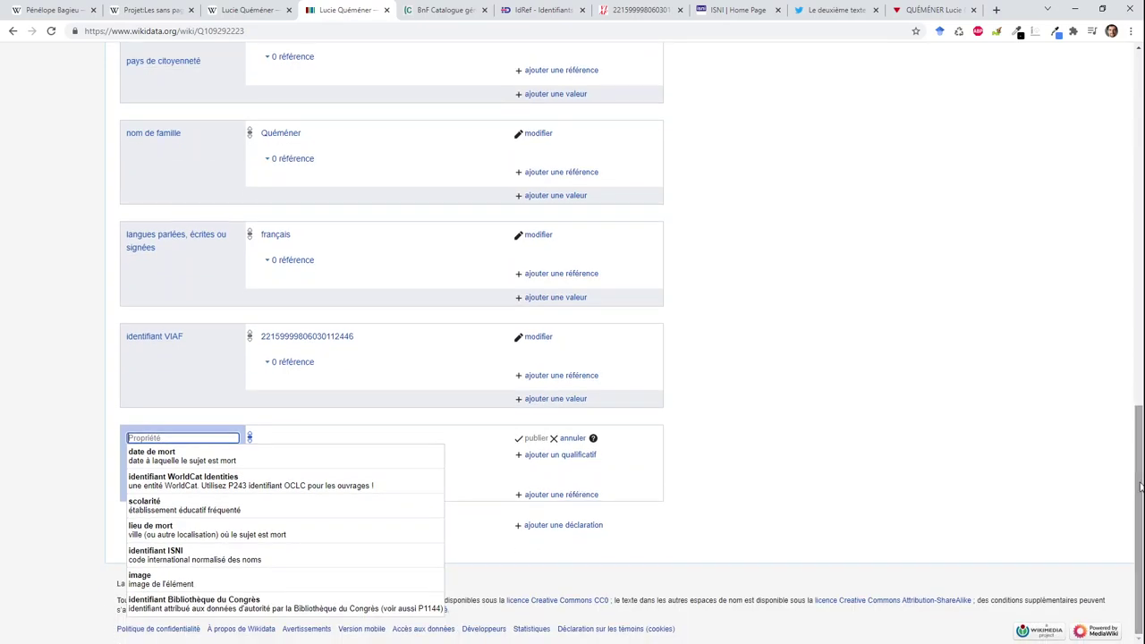
click(318, 555)
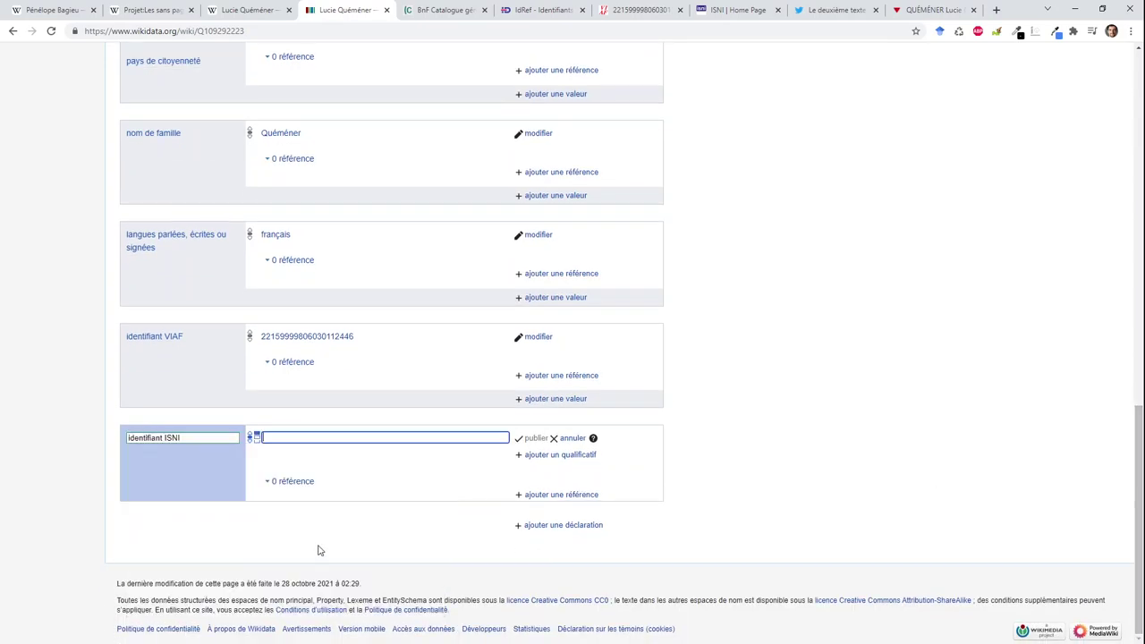
Search the ISNI website's database for the author's full name.
click(729, 12)
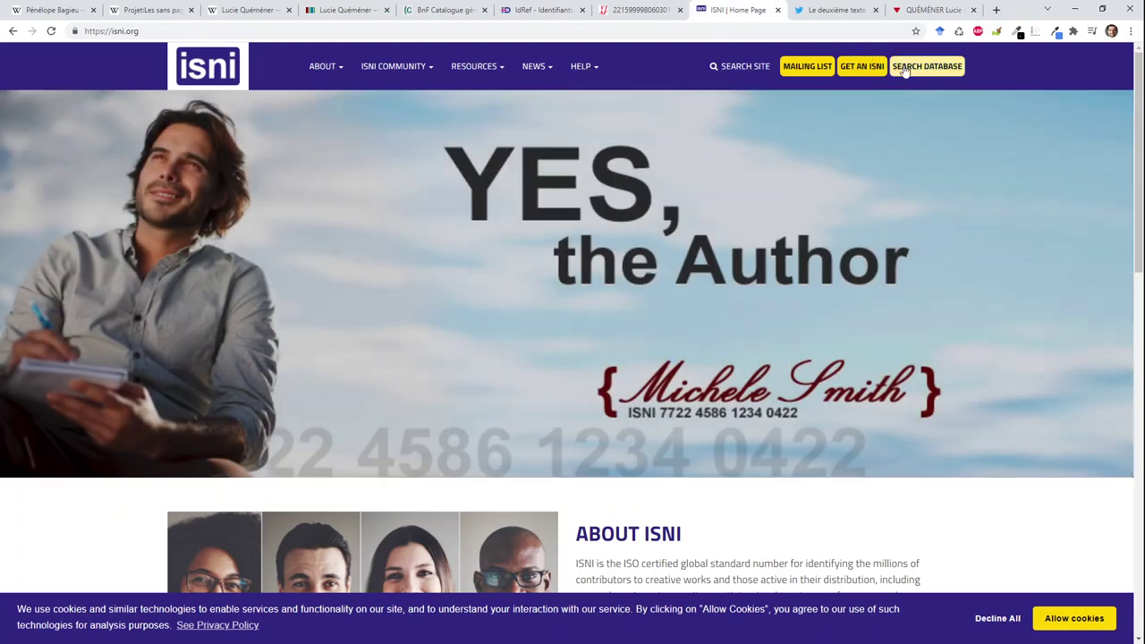
click(906, 72)
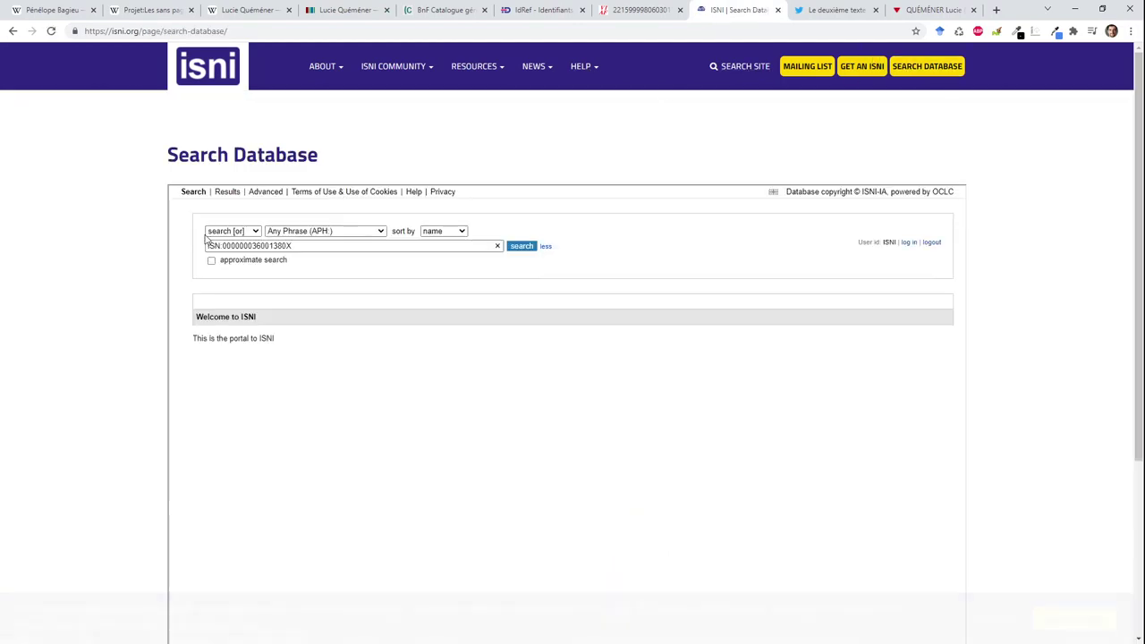
click(231, 244)
key(ctrl+v)
triple_click(231, 244)
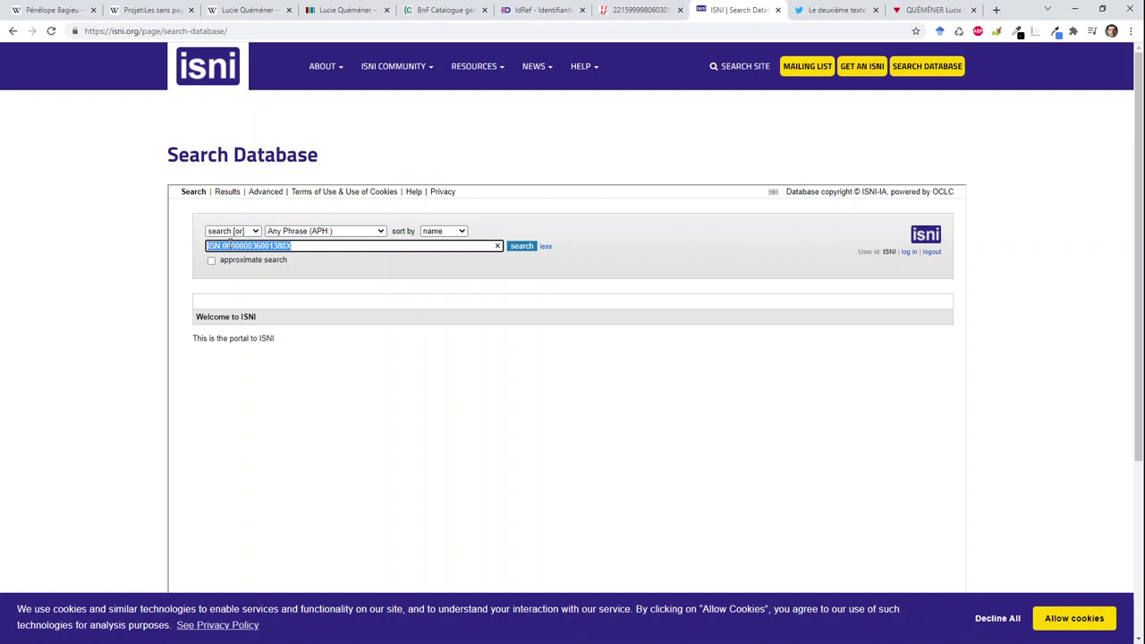
text(lucie quéméner)
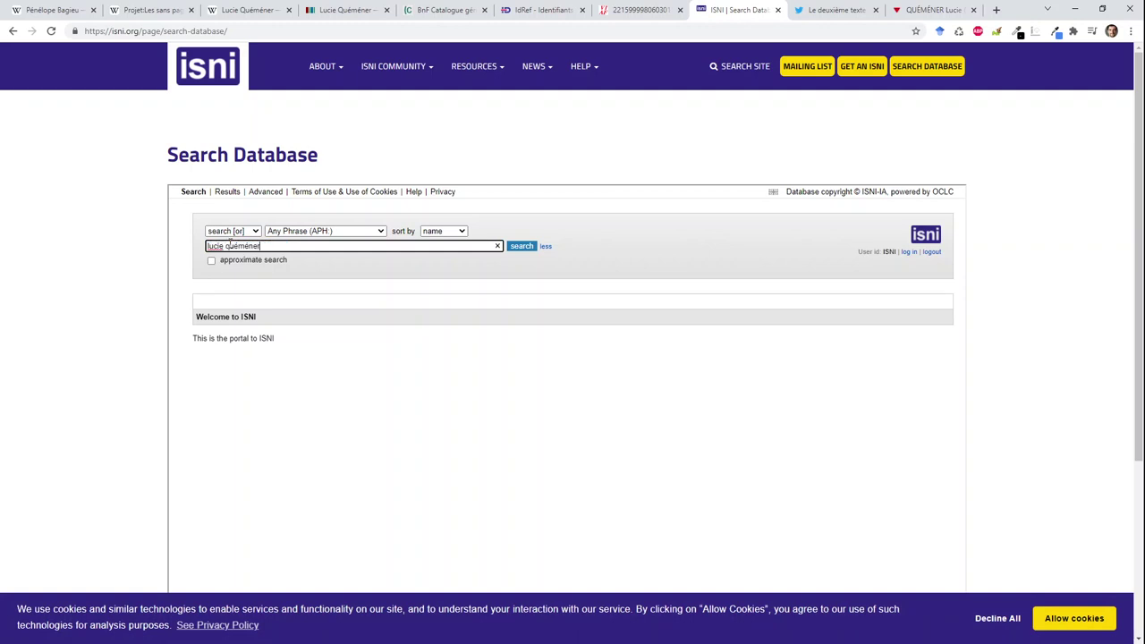
key(Return)
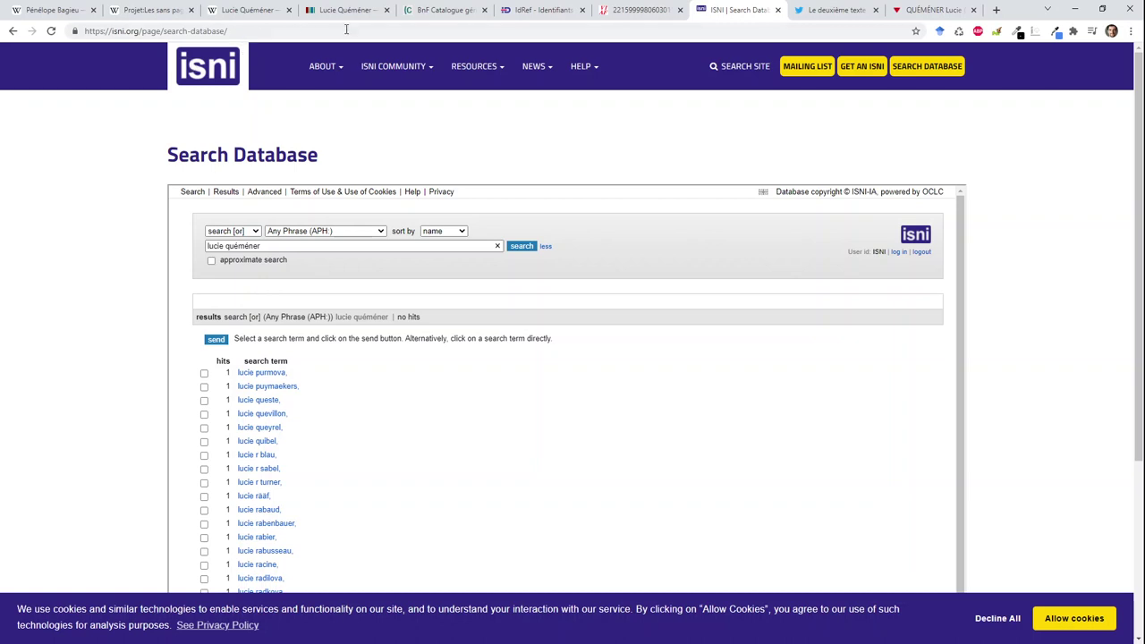
Open the Dutch (NTA) authority record from the author's VIAF page, select its number and return to the VIAF page.
click(637, 9)
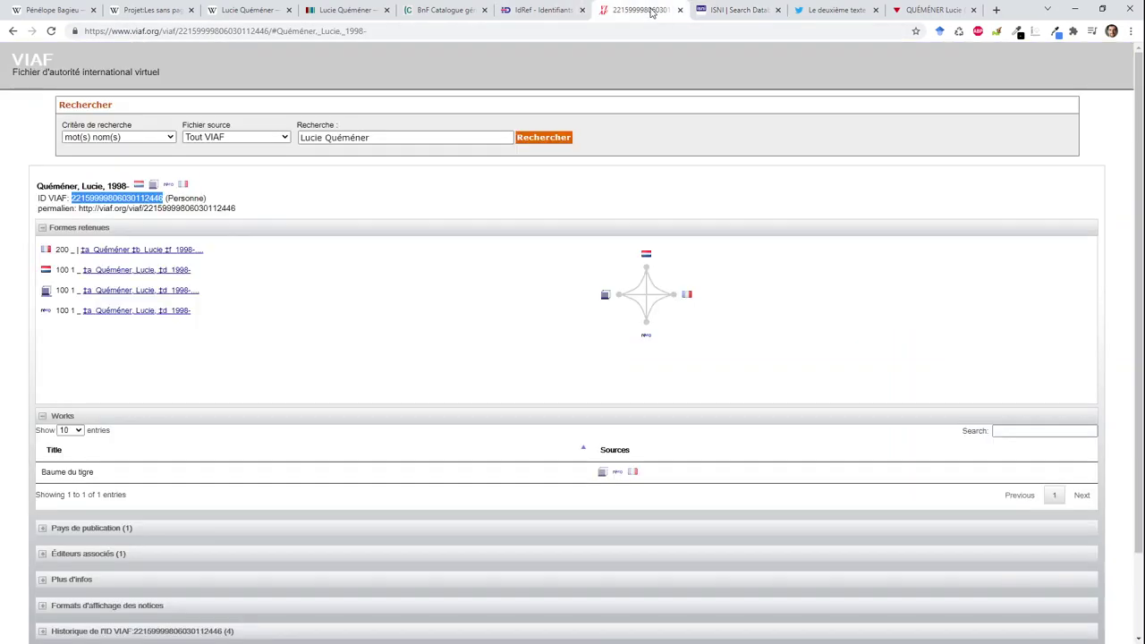
click(123, 221)
scroll(112, 219, down, 1)
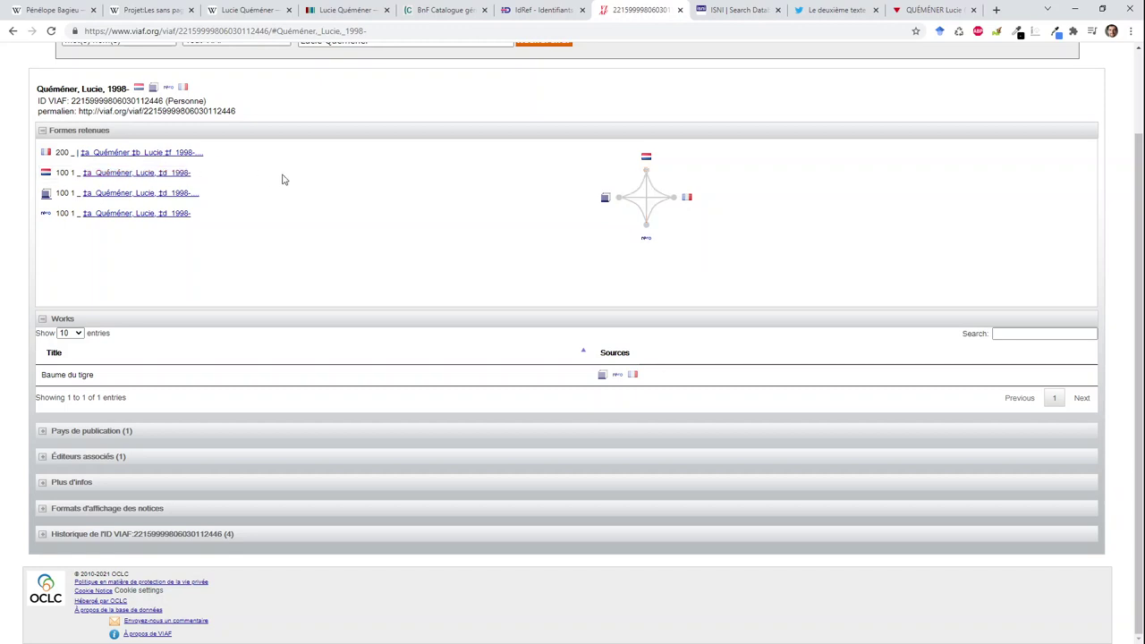
click(176, 178)
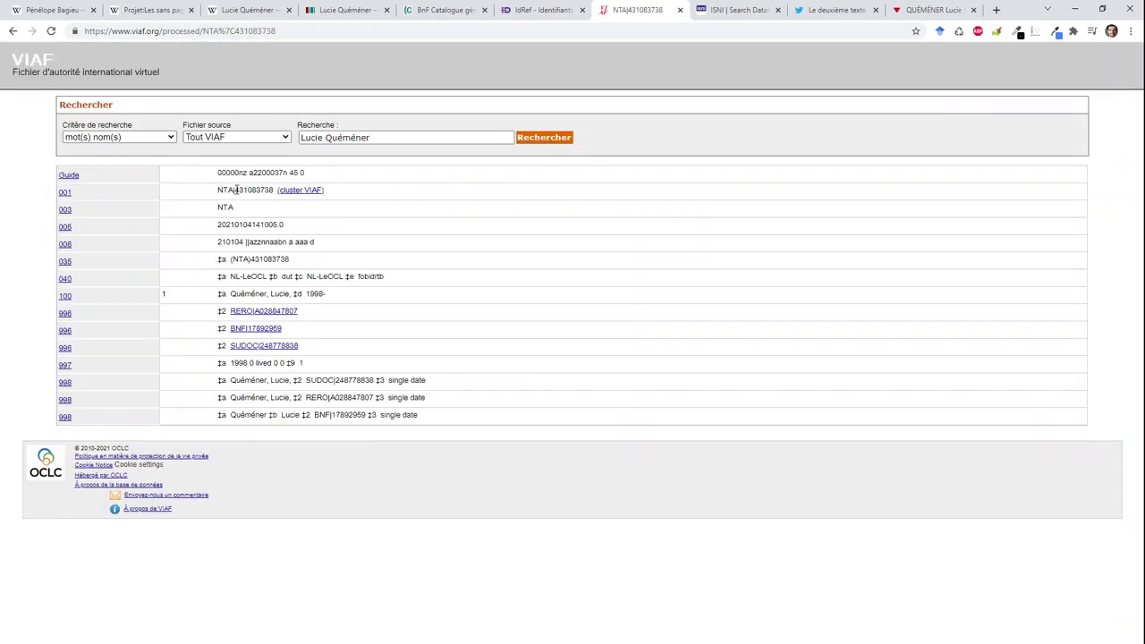
drag(236, 189, 271, 190)
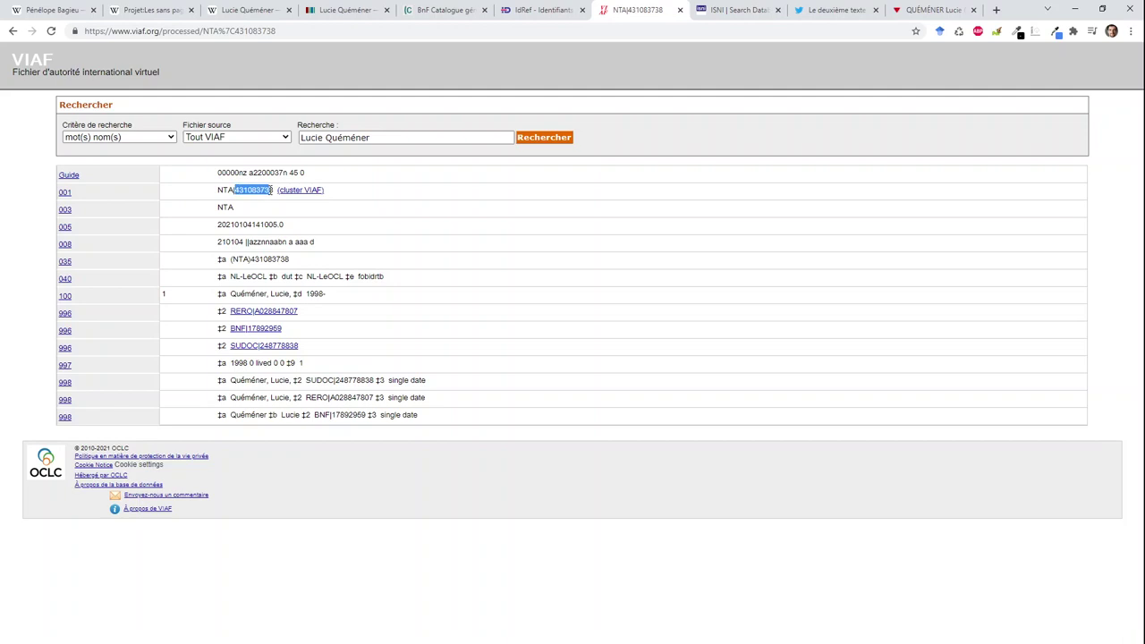
click(12, 30)
Try to find the Dutch library's identifier property on Wikidata with "Bibliothèque royale des pay" and "Pays-bas", and clear the property field.
click(348, 10)
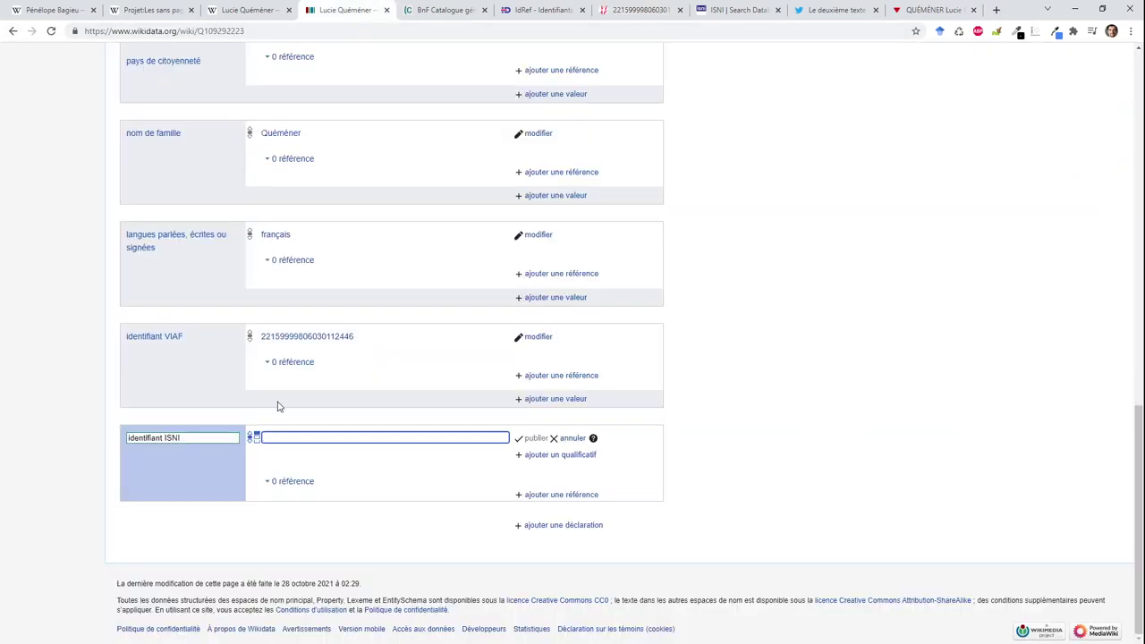
triple_click(204, 437)
text(Bibliothèque royale des pay)
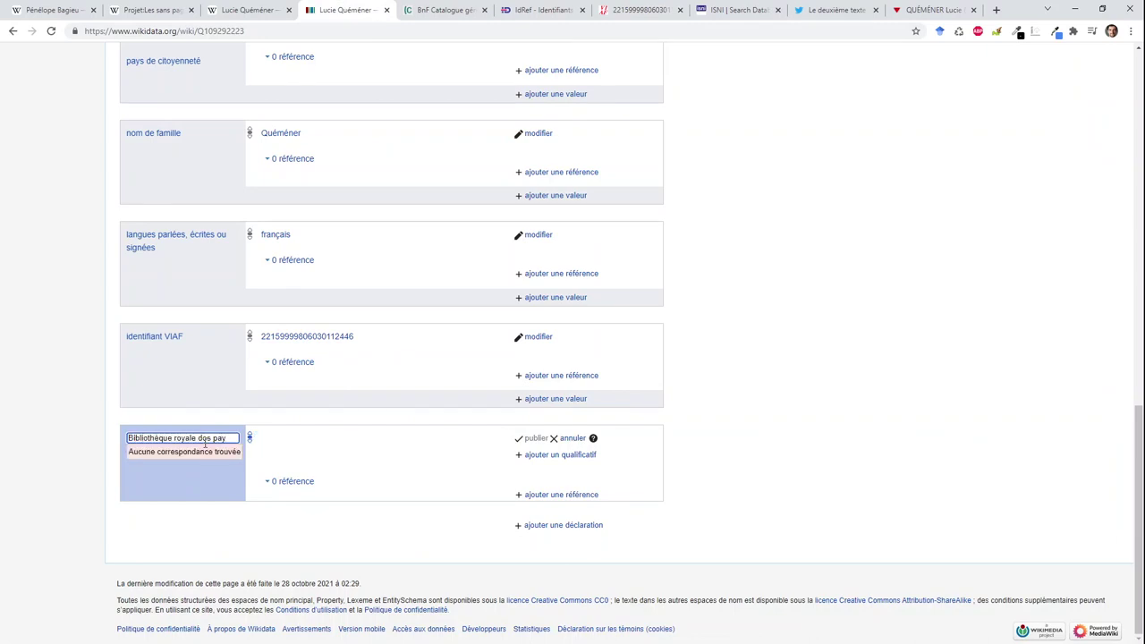
triple_click(204, 437)
text(Pays-bas)
triple_click(192, 438)
key(BackSpace)
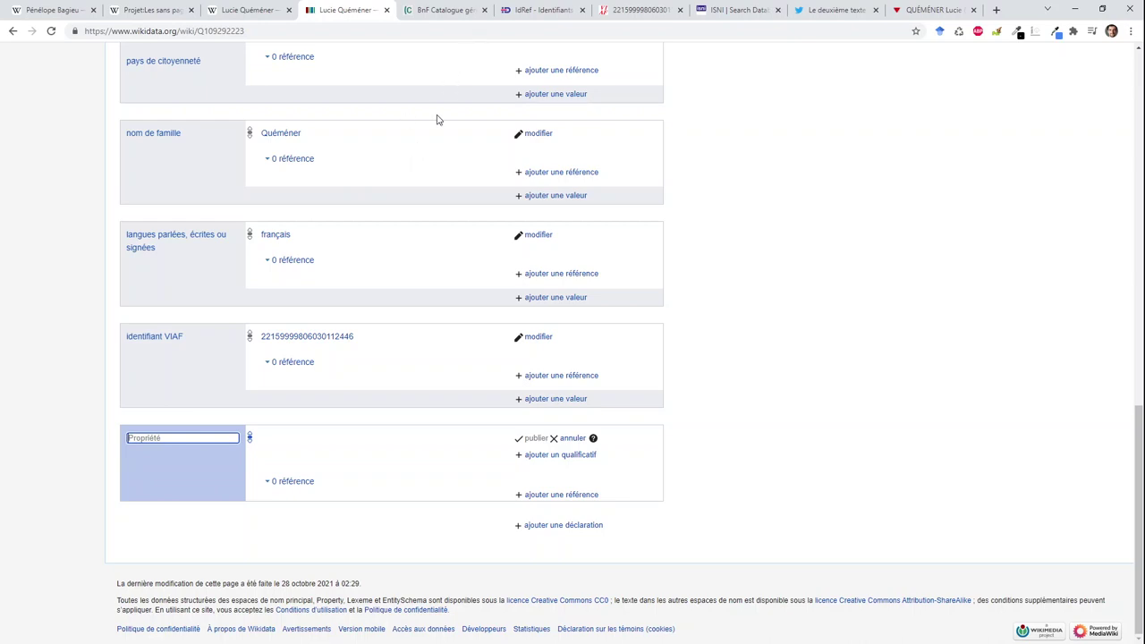
Check the SUDOC entry on the author's VIAF page and enter the author's surname and first name as an IdRef person search.
click(663, 16)
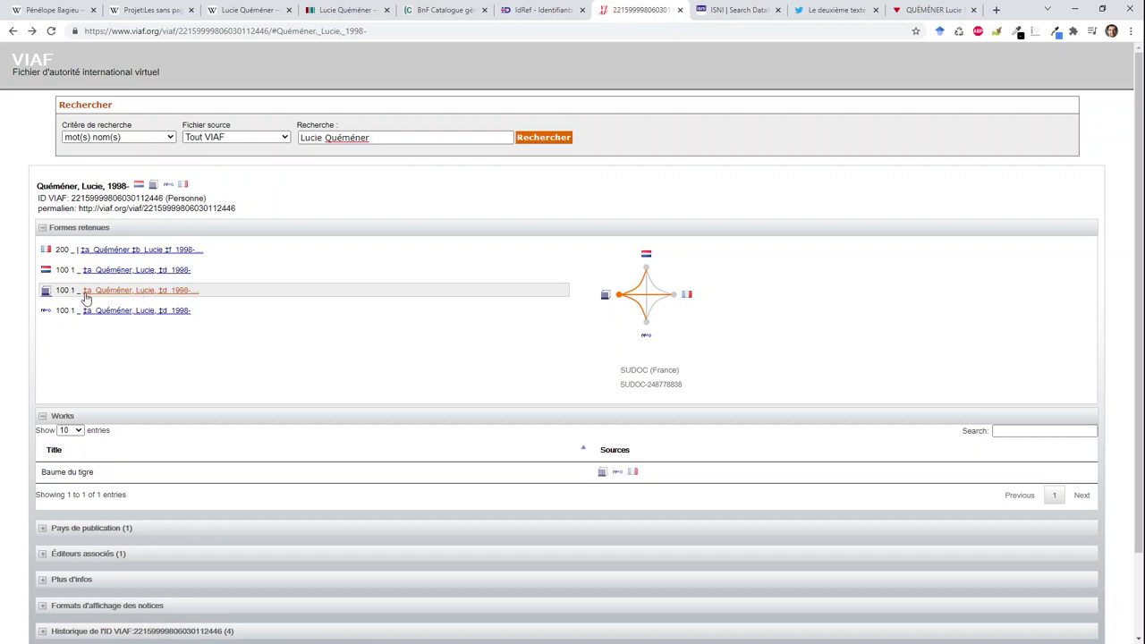
click(539, 16)
click(447, 212)
text(Q)
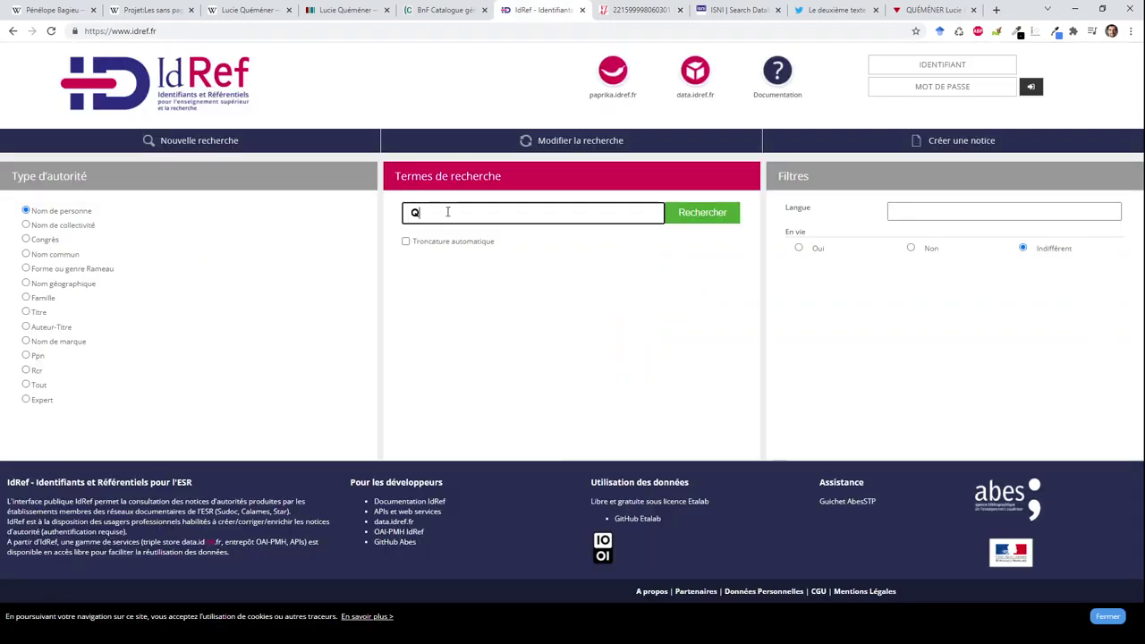
text(uéméner, luci)
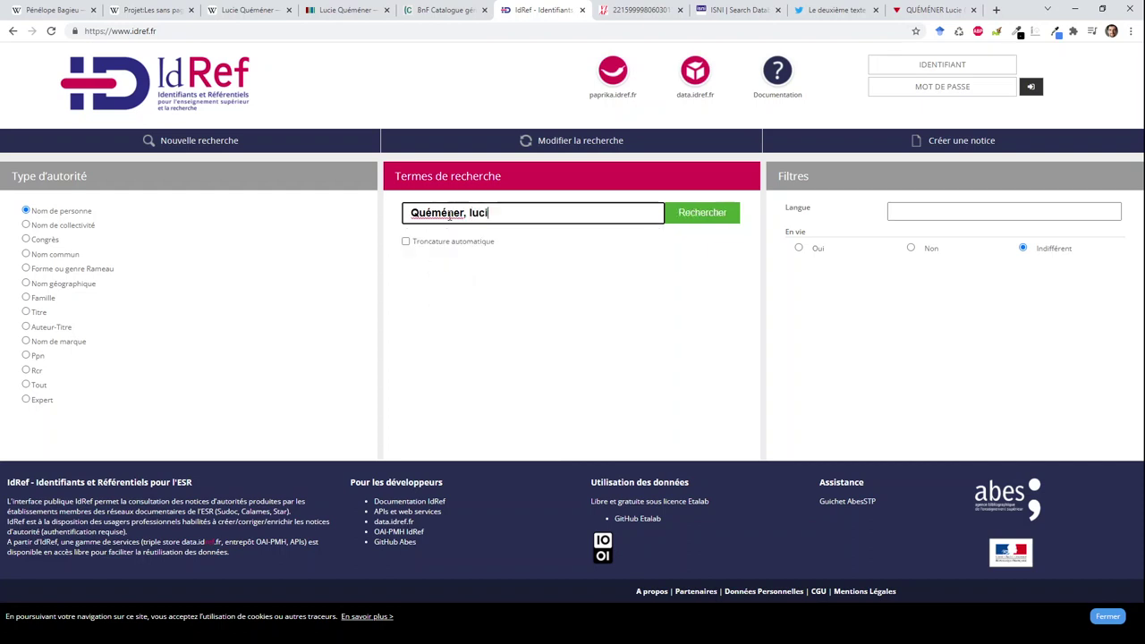
key(BackSpace)
text(Lucie)
key(BackSpace)
key(BackSpace)
key(BackSpace)
key(BackSpace)
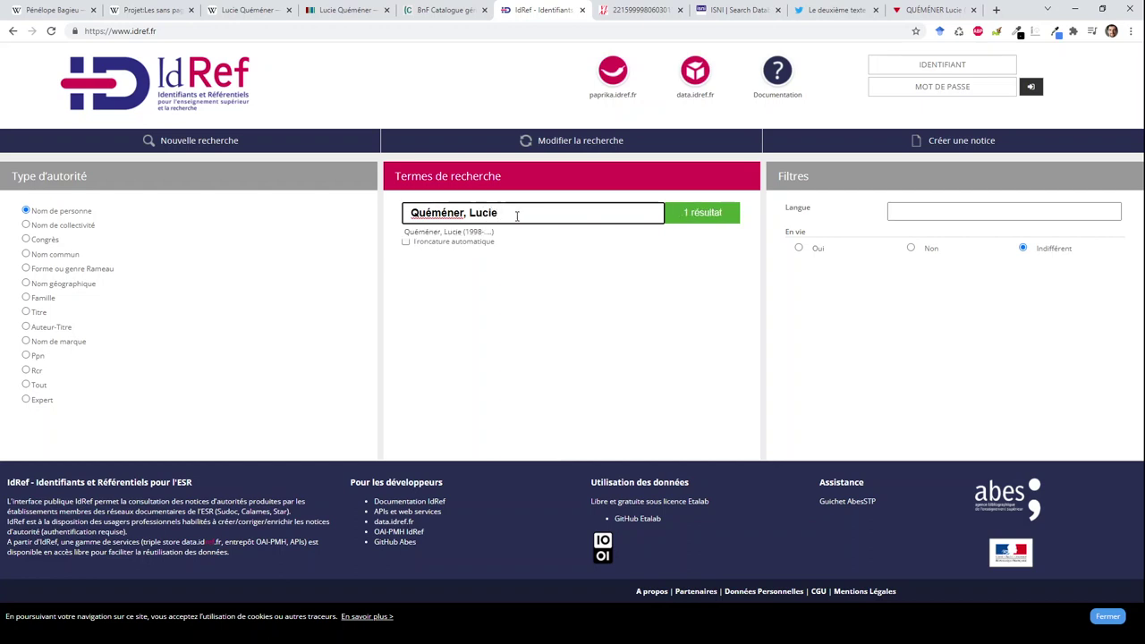
Run the IdRef person search with the suggested name entry and copy the identifier number from the author's record link.
click(501, 239)
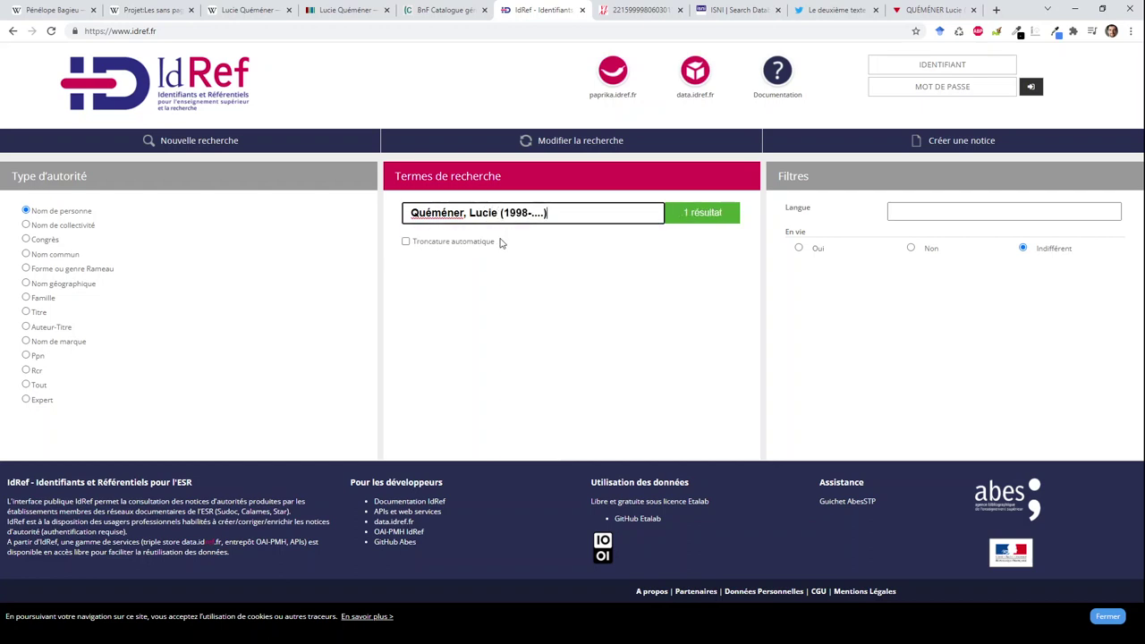
click(692, 226)
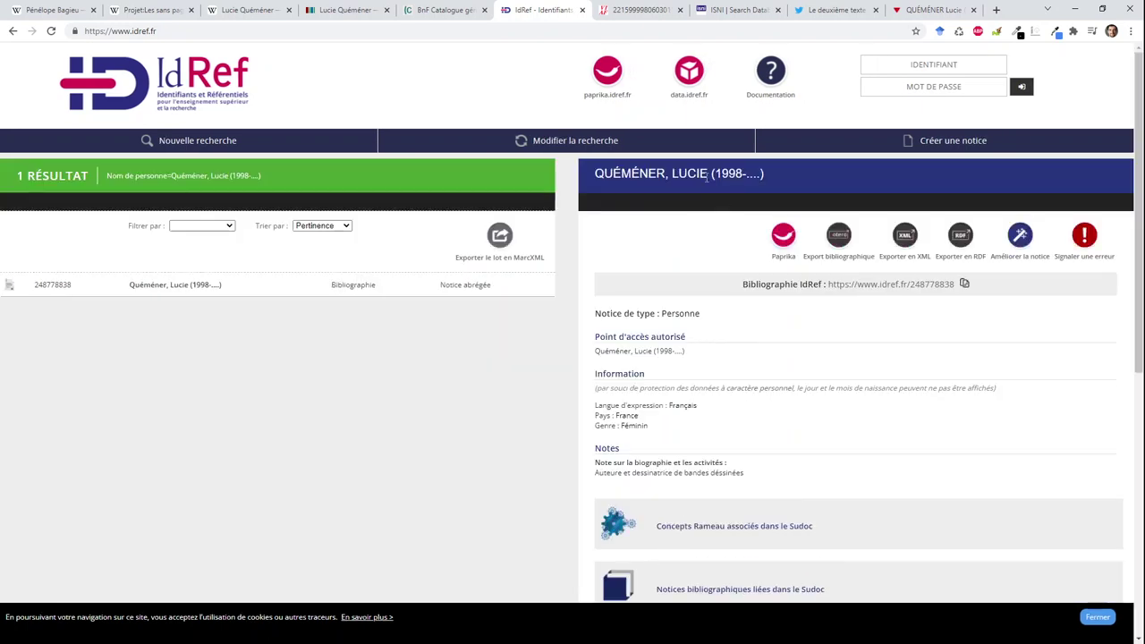
click(963, 283)
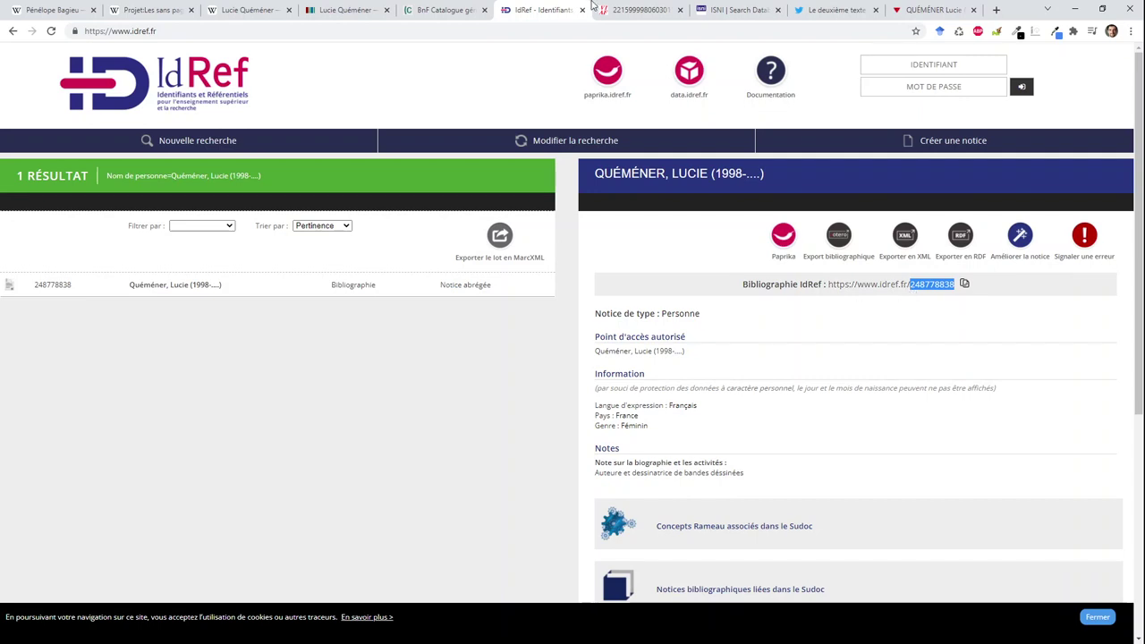
Add the copied number to the author's Wikidata item as an "identifiant IdRef" statement and publish it.
click(329, 10)
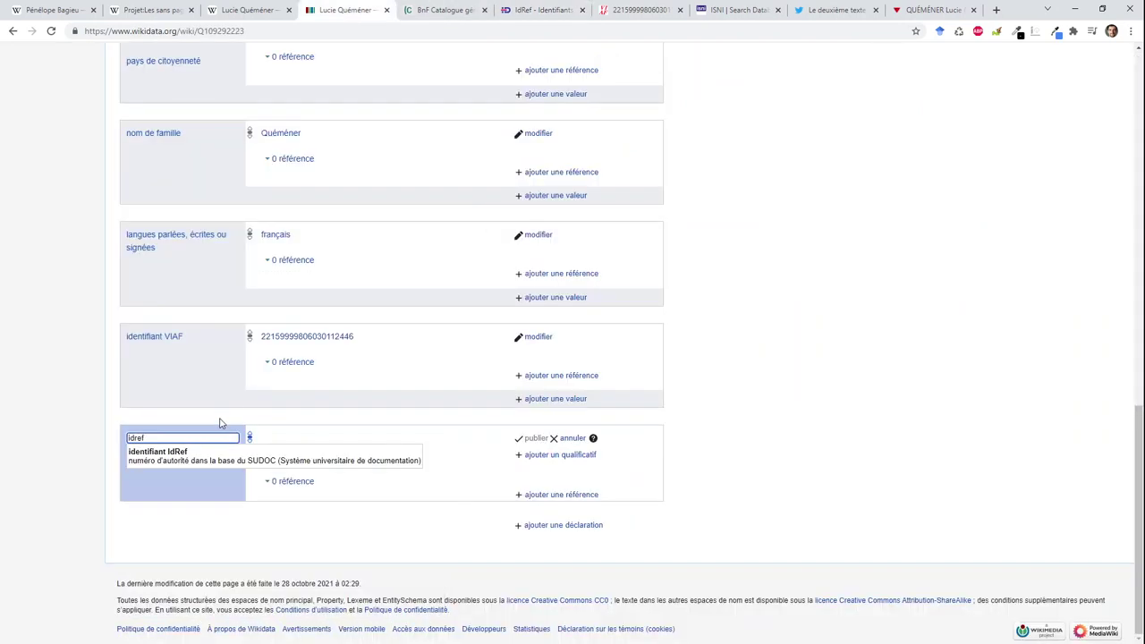
click(207, 461)
key(ctrl+v)
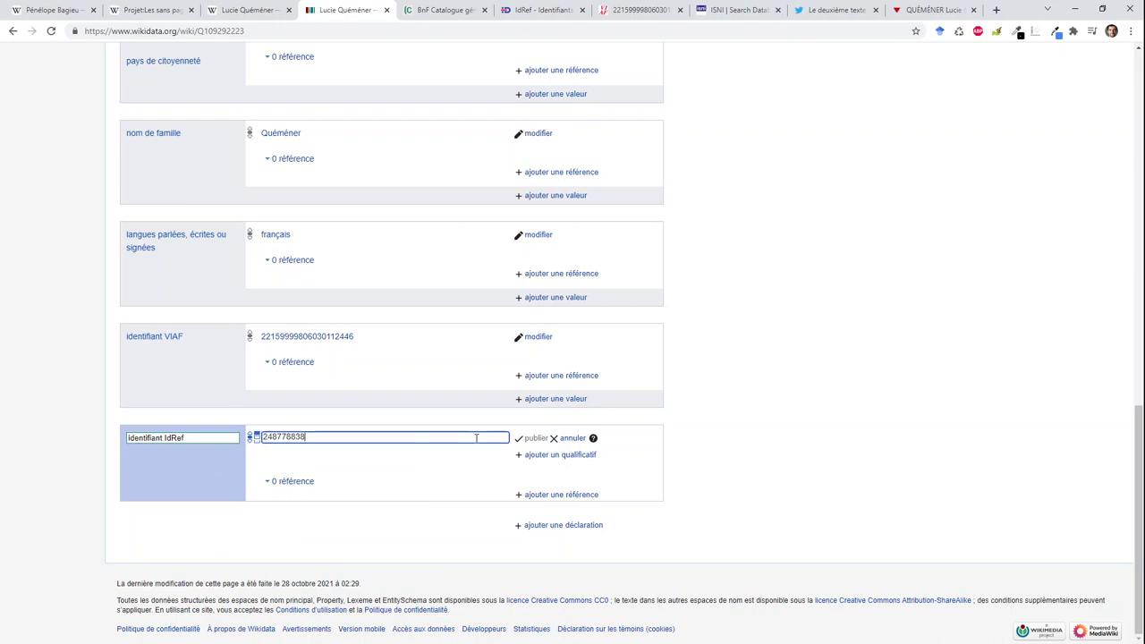
click(531, 440)
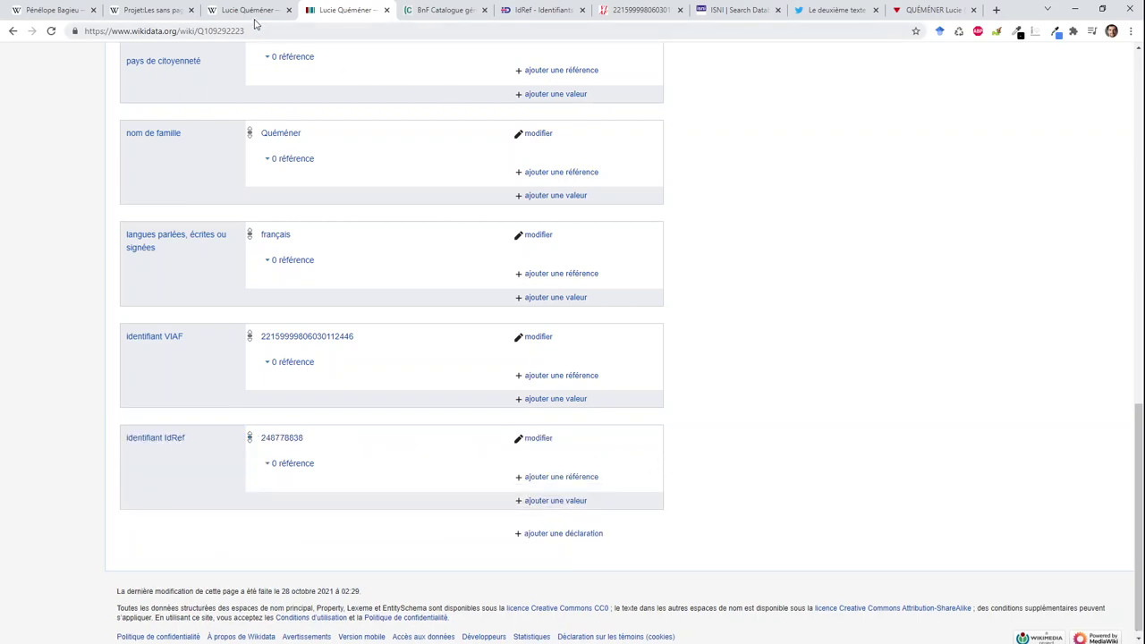
Open the French (BNF) authority record from the author's VIAF page and copy the record number in field 001.
click(528, 10)
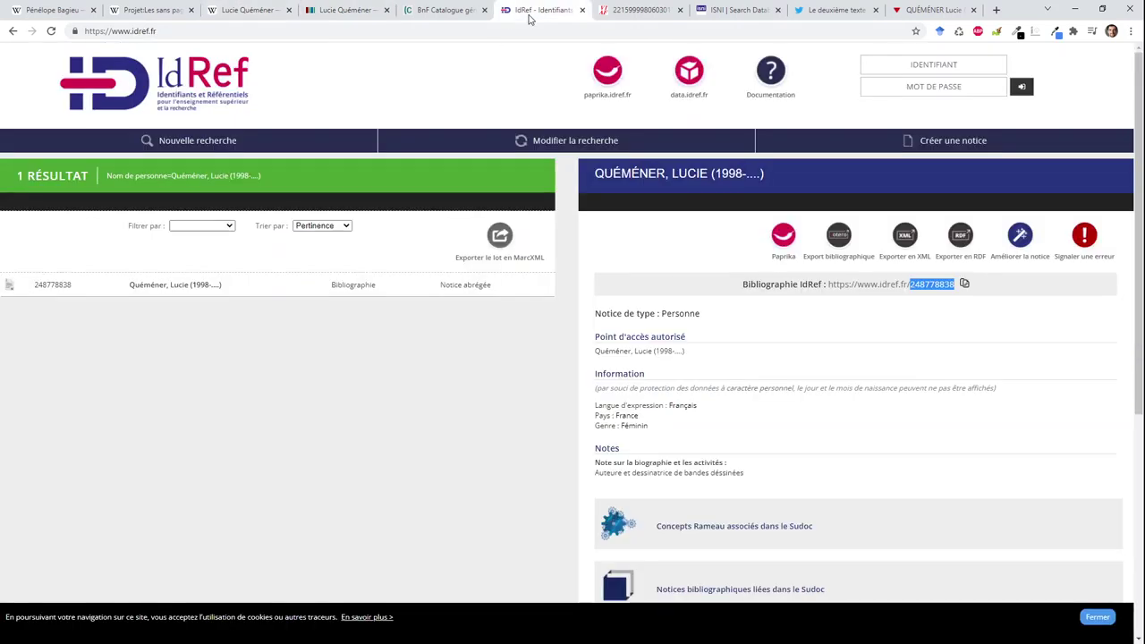
click(626, 11)
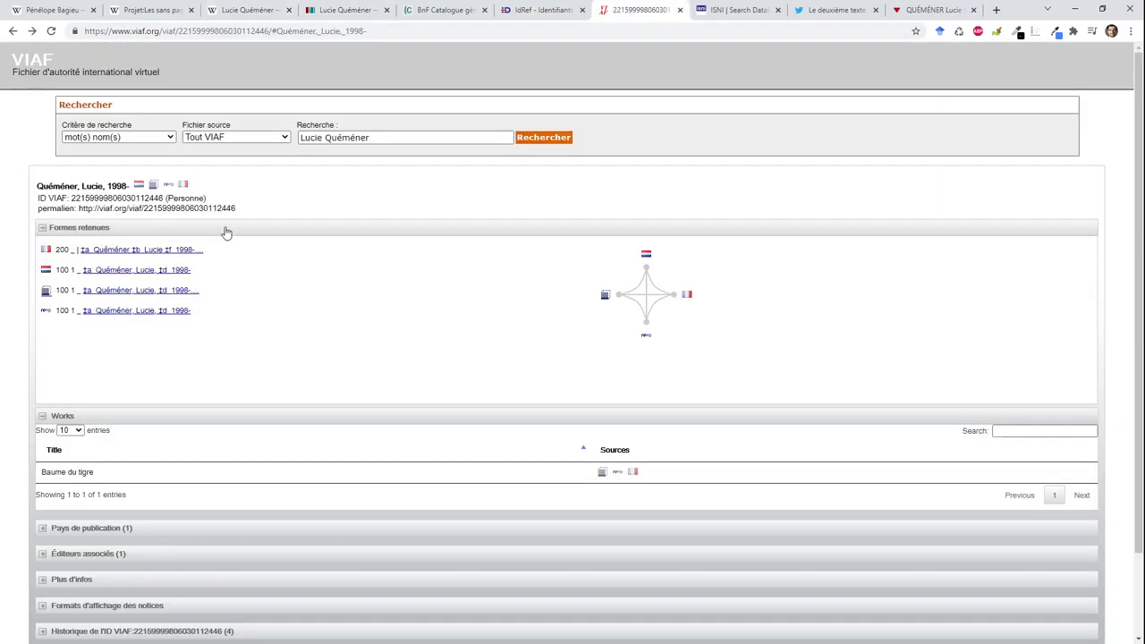
click(126, 251)
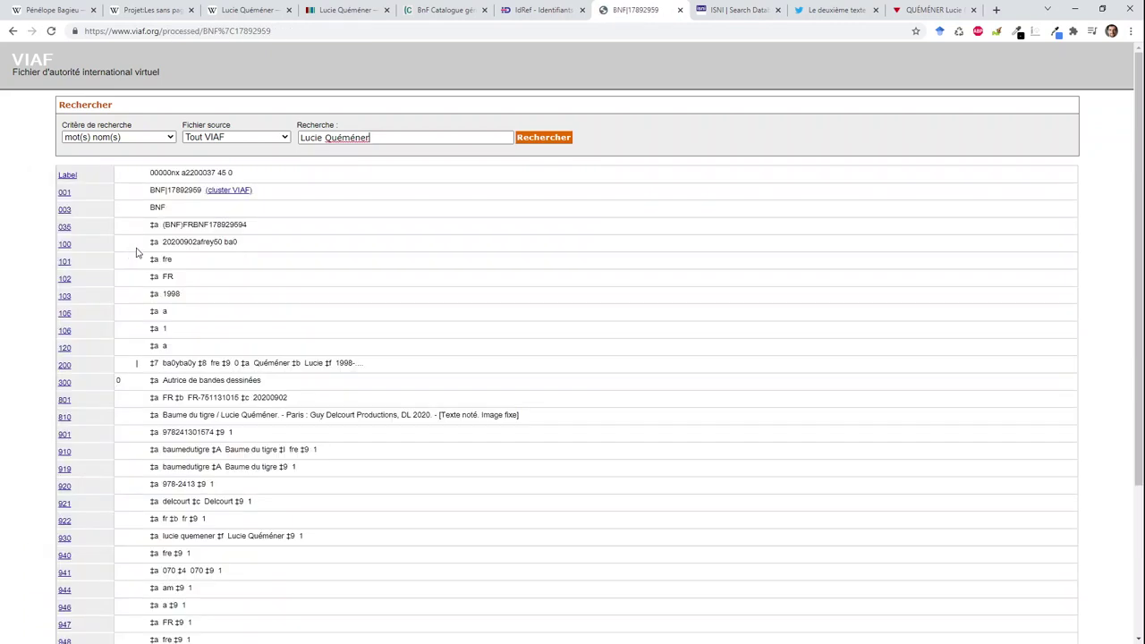
drag(168, 190, 201, 191)
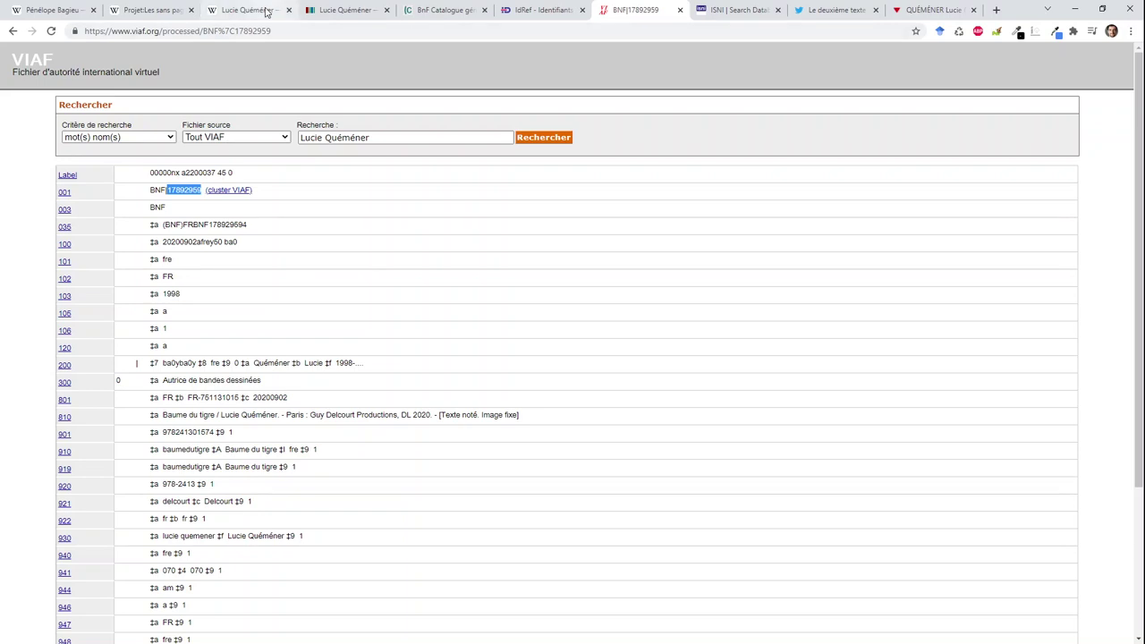
Add an "identifiant Bibliothèque nationale de France" statement to the Wikidata item with the copied VIAF record number and publish it.
click(322, 11)
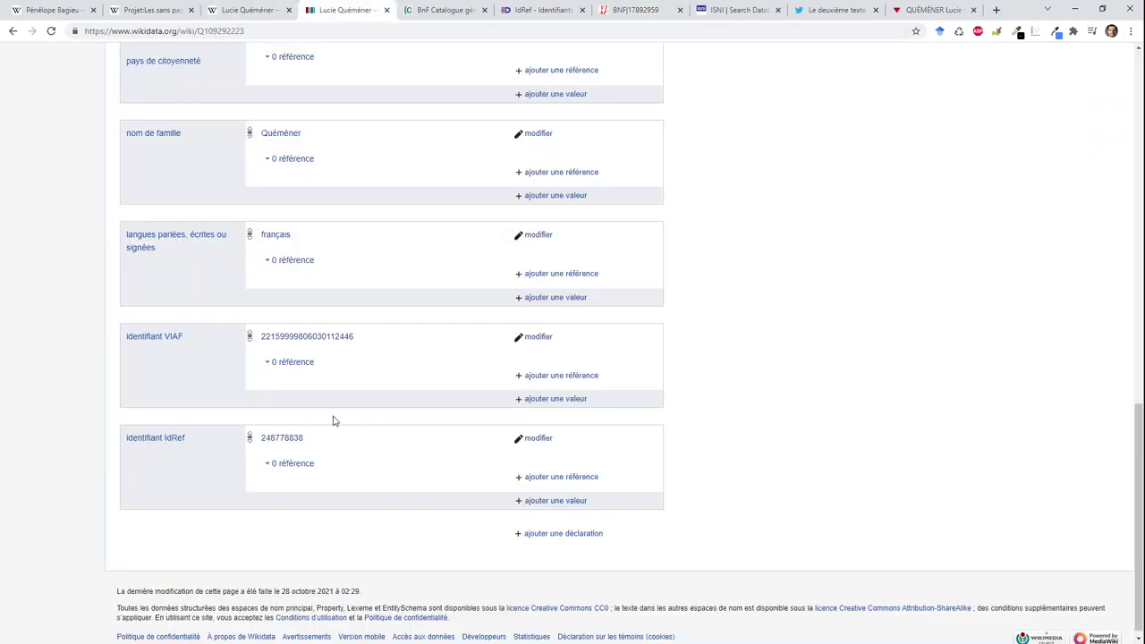
click(549, 534)
text(bnf)
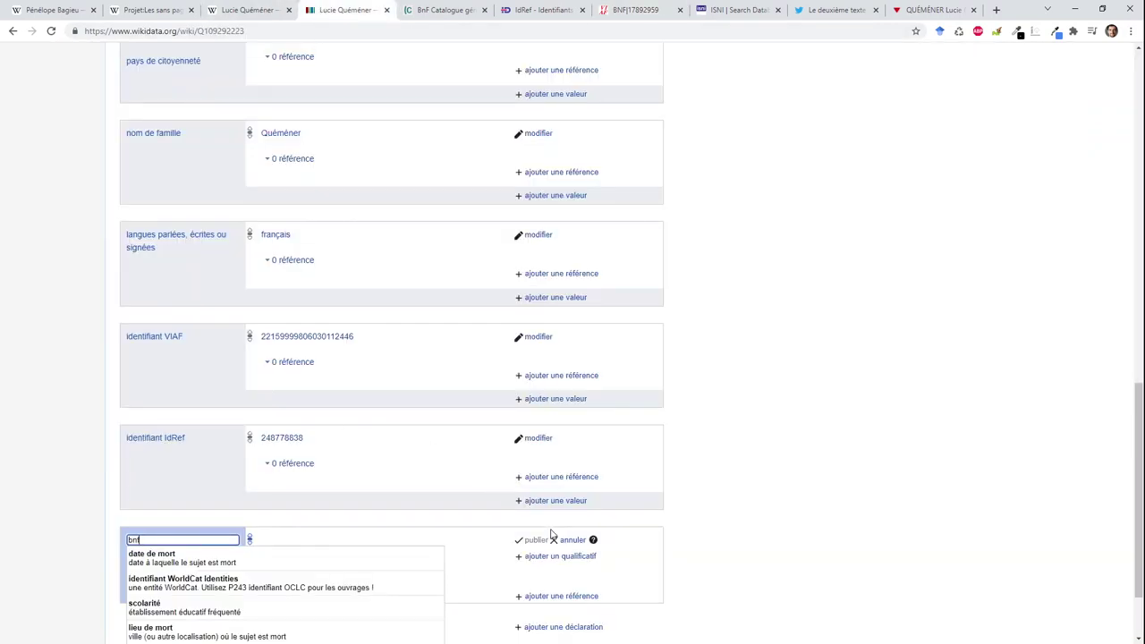
click(342, 560)
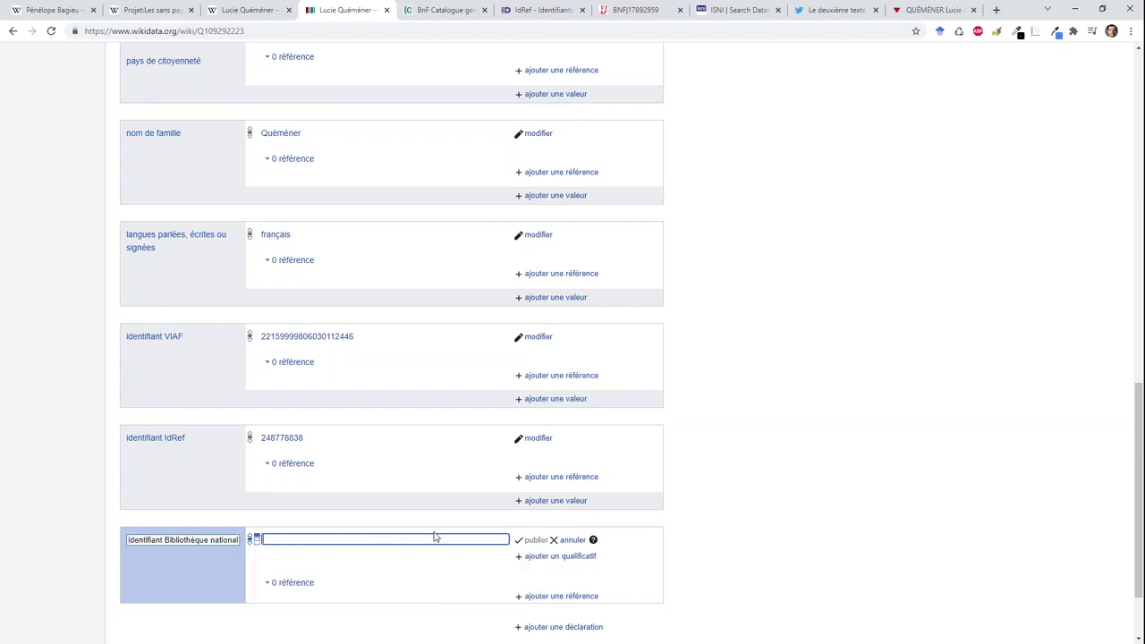
key(ctrl+v)
click(539, 540)
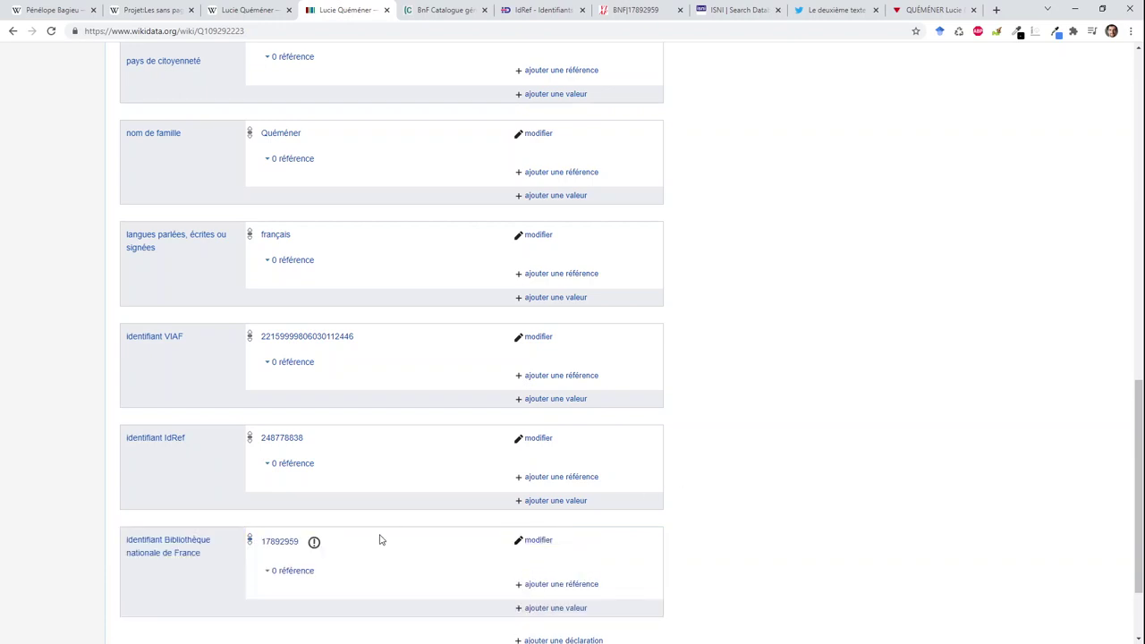
Check the BnF identifier's flagged issue and link, and copy the complete identifier from the author's person record in the BnF catalogue.
click(314, 542)
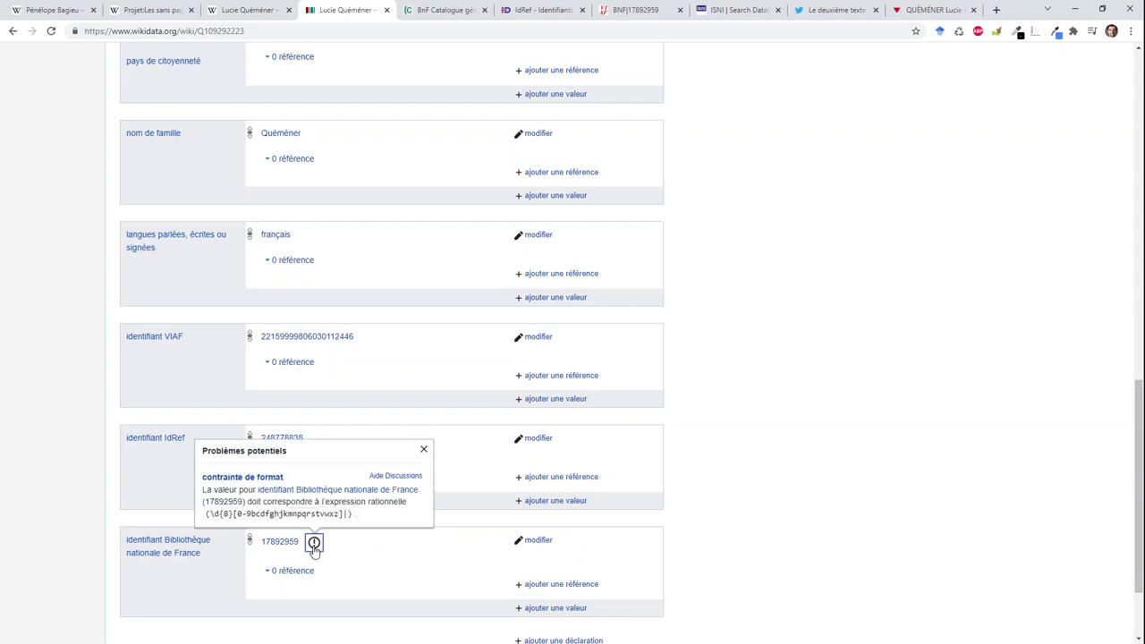
click(282, 544)
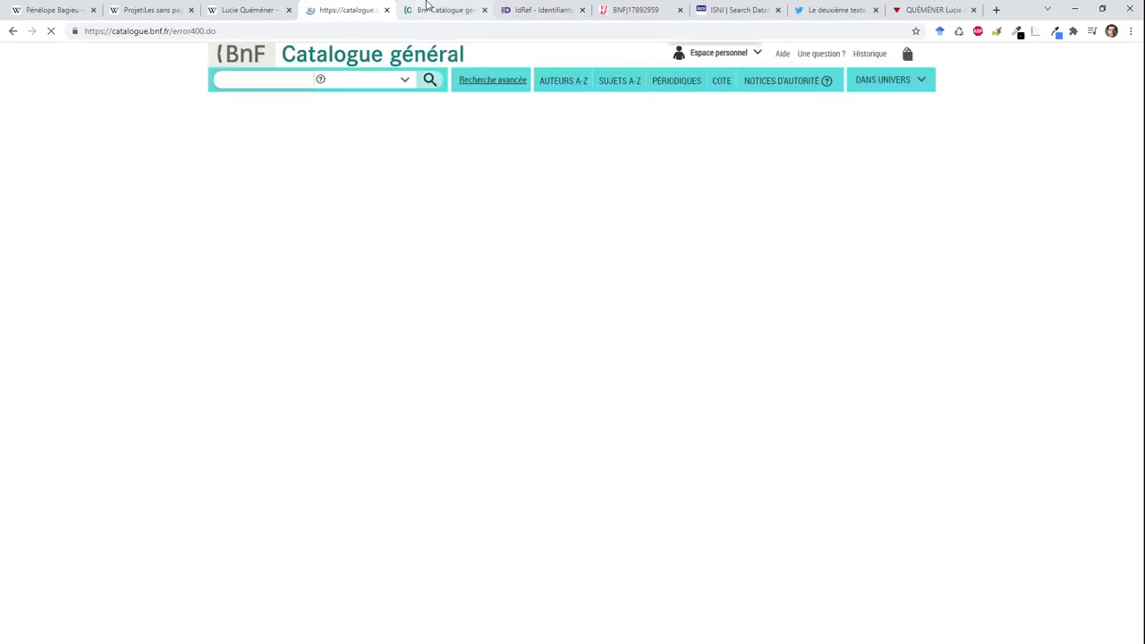
click(438, 9)
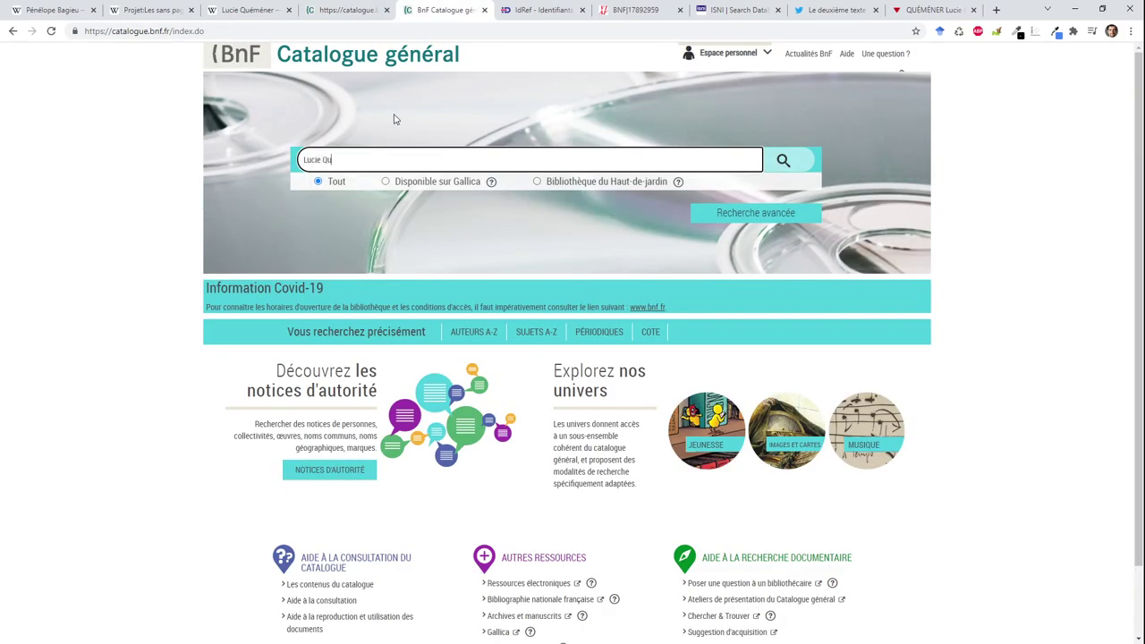
key(Return)
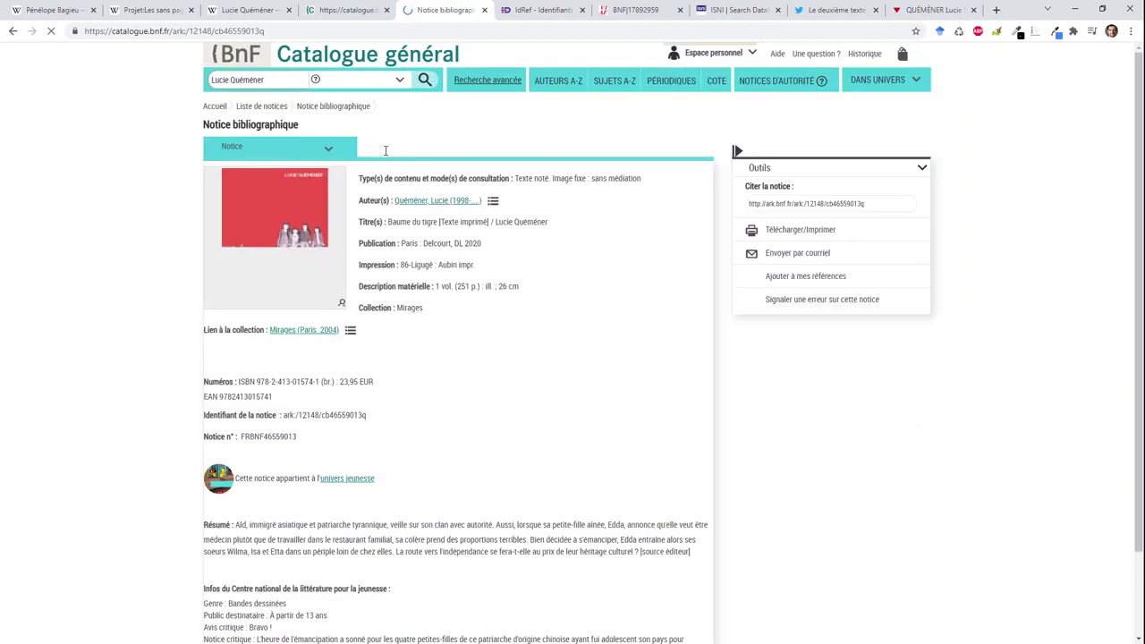
click(410, 201)
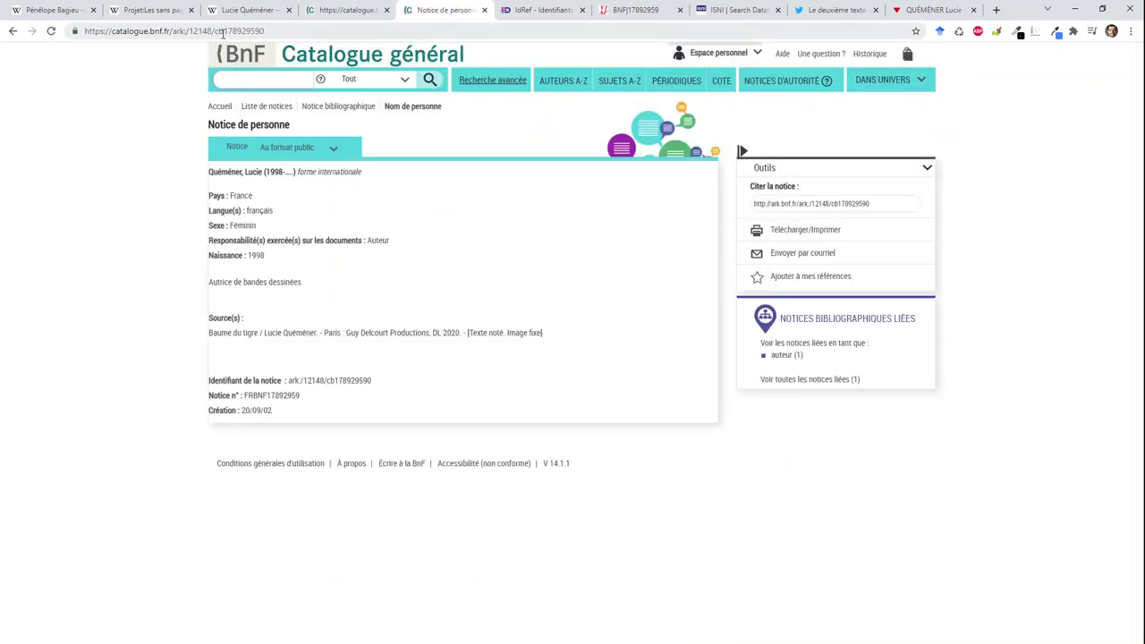
drag(223, 33, 269, 31)
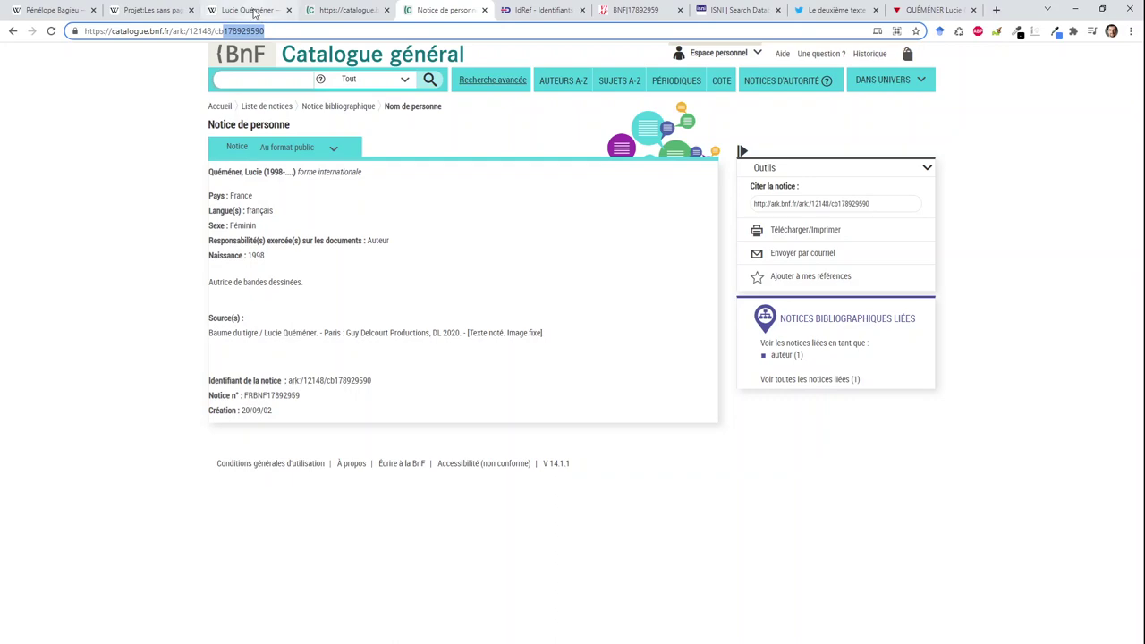
Return to the Wikidata item, replace the BnF identifier's value with the one copied from the BnF catalogue and publish it.
click(253, 11)
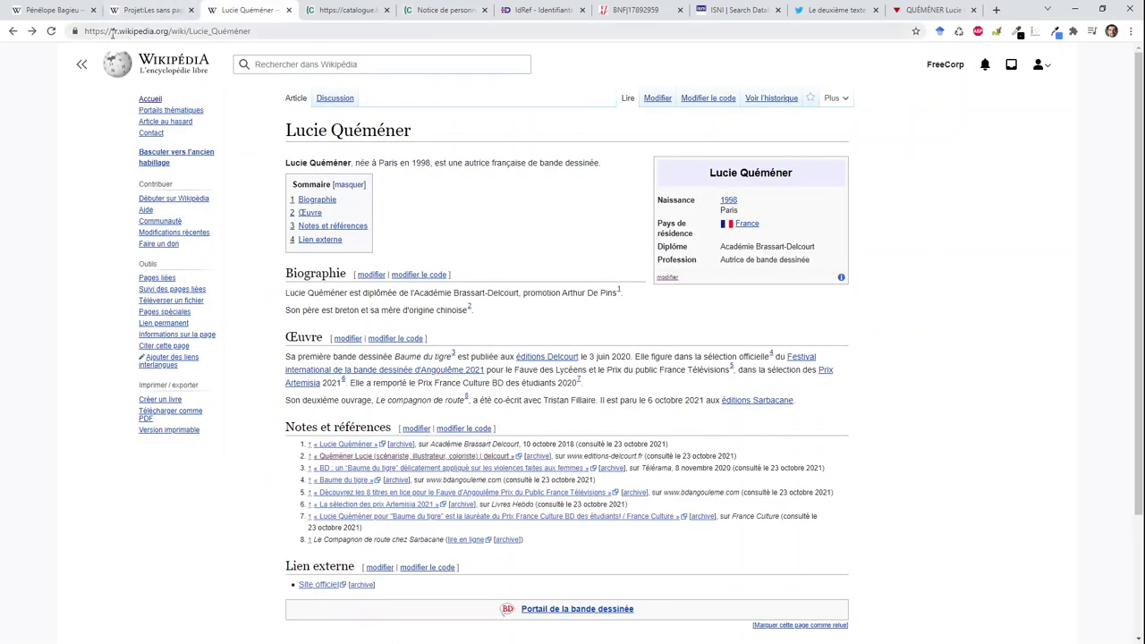
click(323, 14)
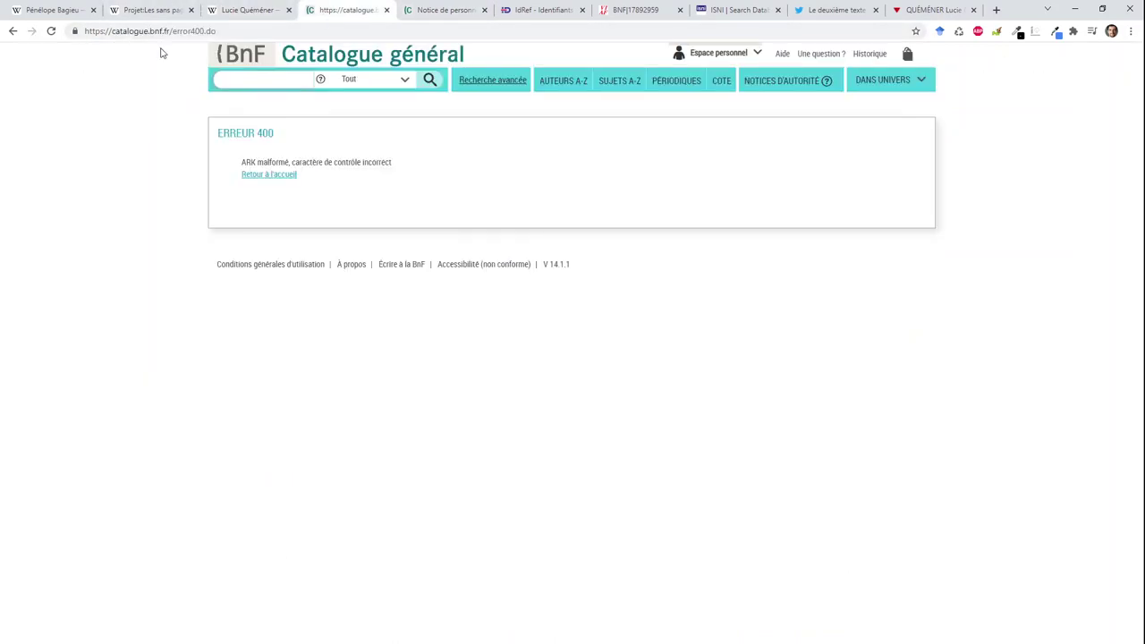
click(12, 31)
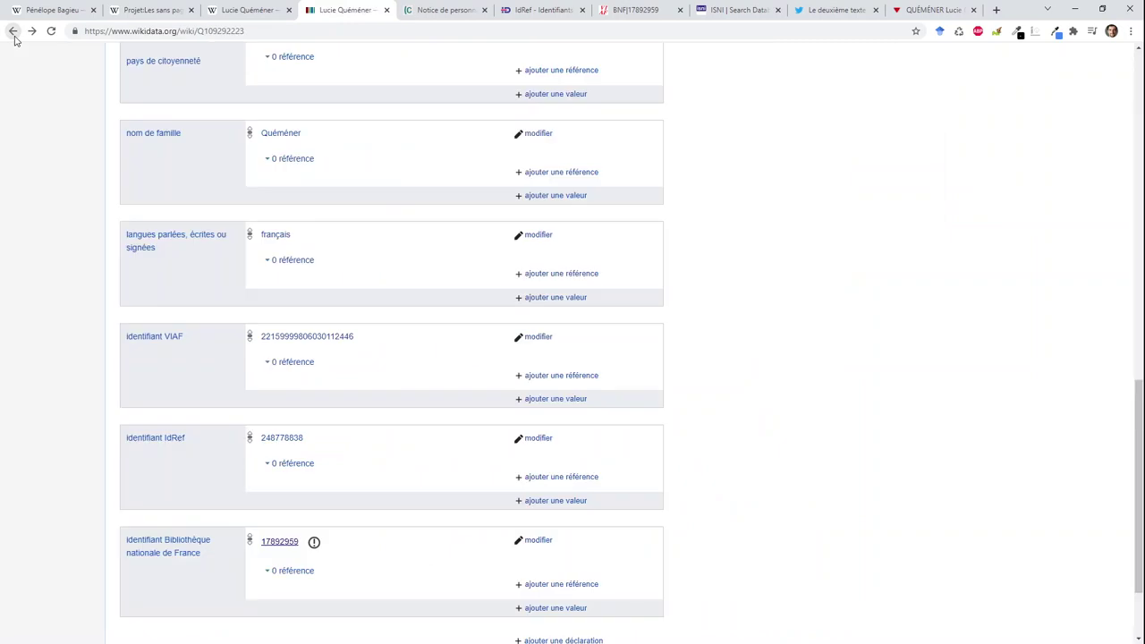
click(538, 541)
key(ctrl+a)
key(ctrl+v)
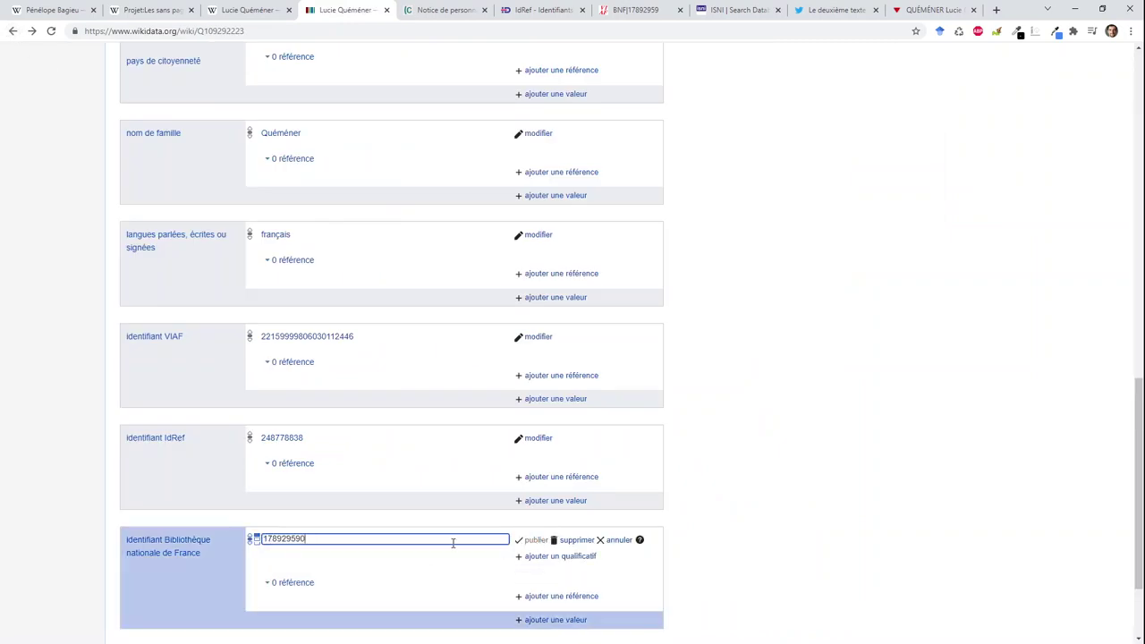
click(534, 541)
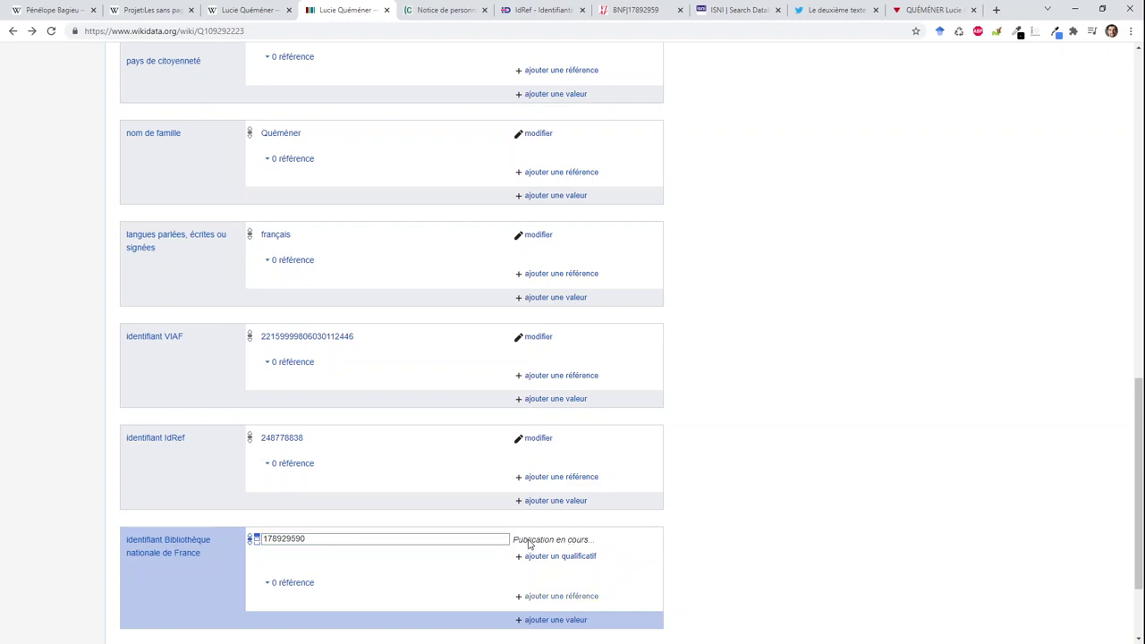
Search Wikidata for "Bibliothèque Pays-BAs" and copy the property name "identifiant Bibliothèque royale des Pays-Bas" from the results.
scroll(677, 525, down, 2)
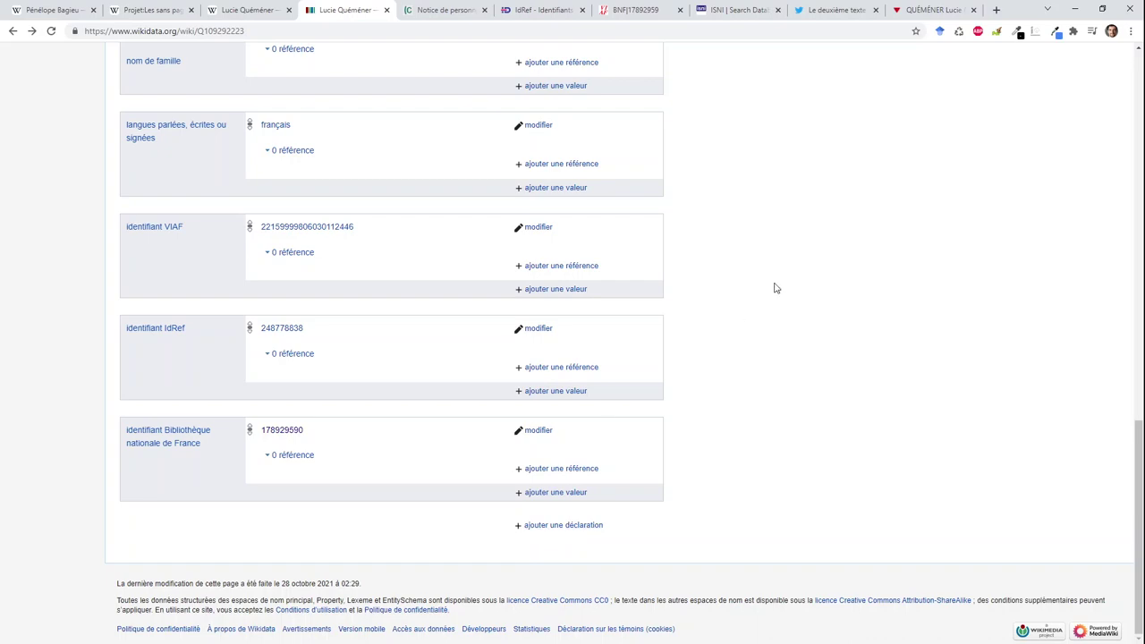
key(Home)
click(915, 77)
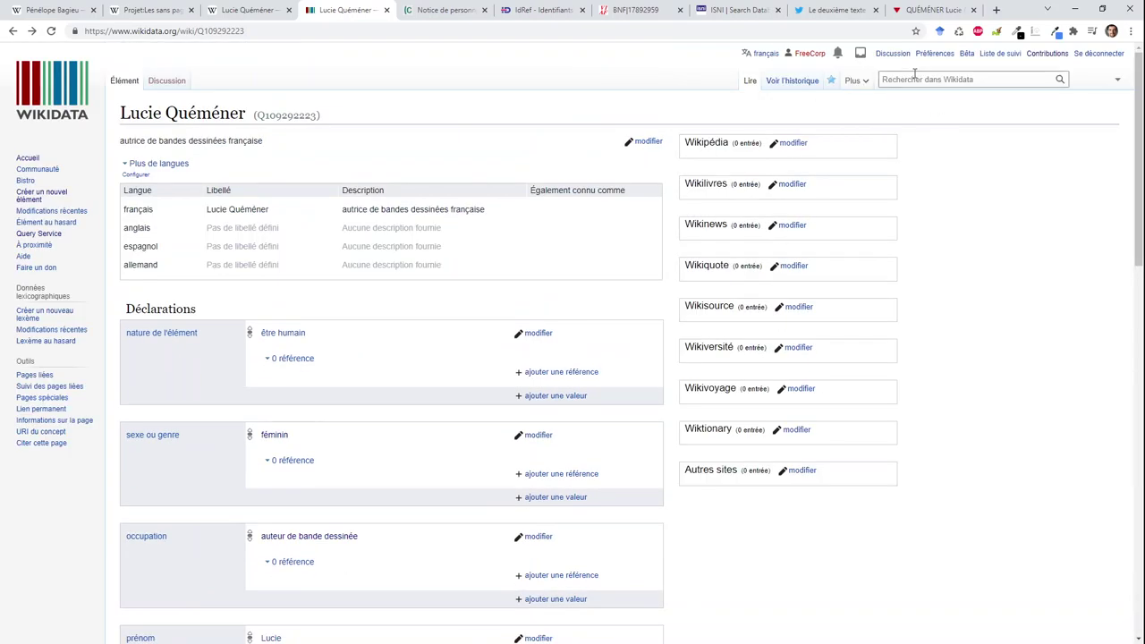
text(Bibliothéque d)
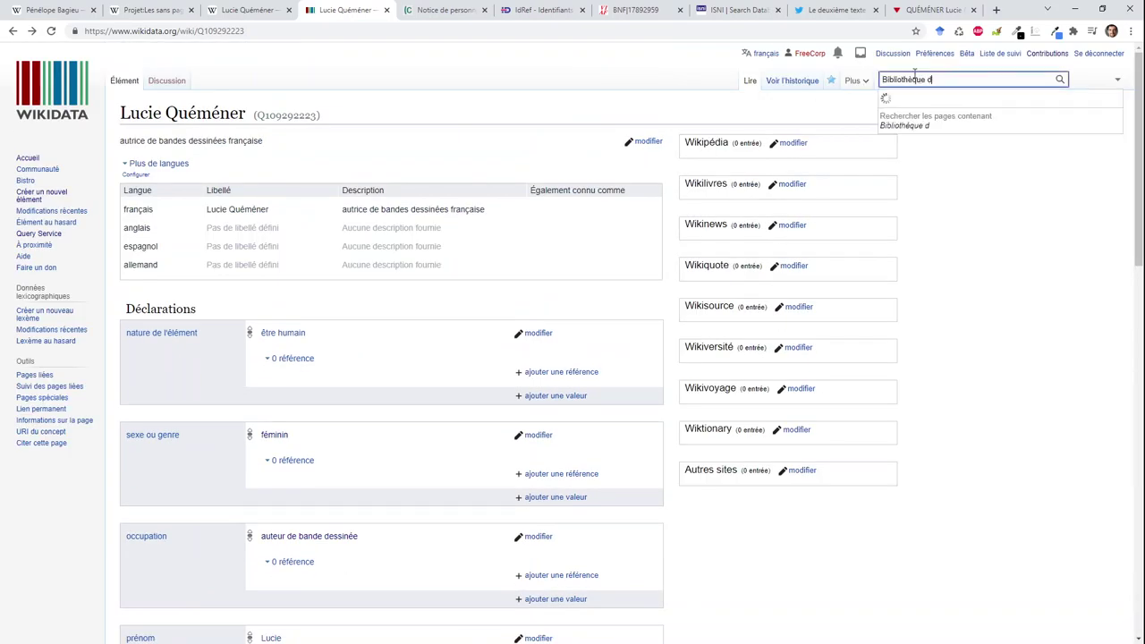
text(ays BAs)
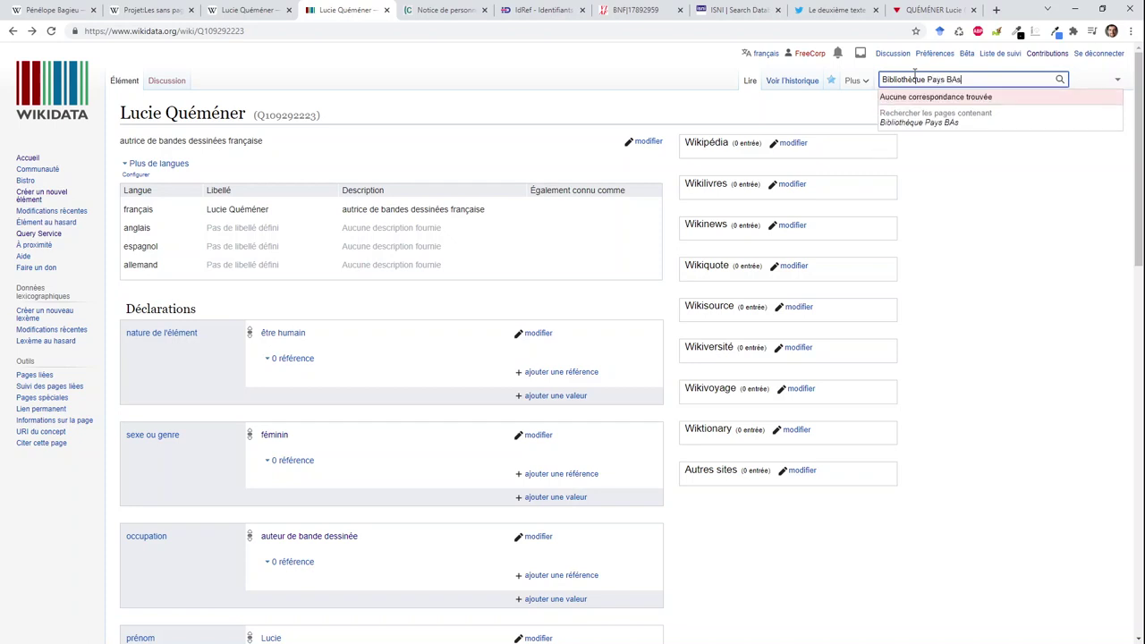
key(Return)
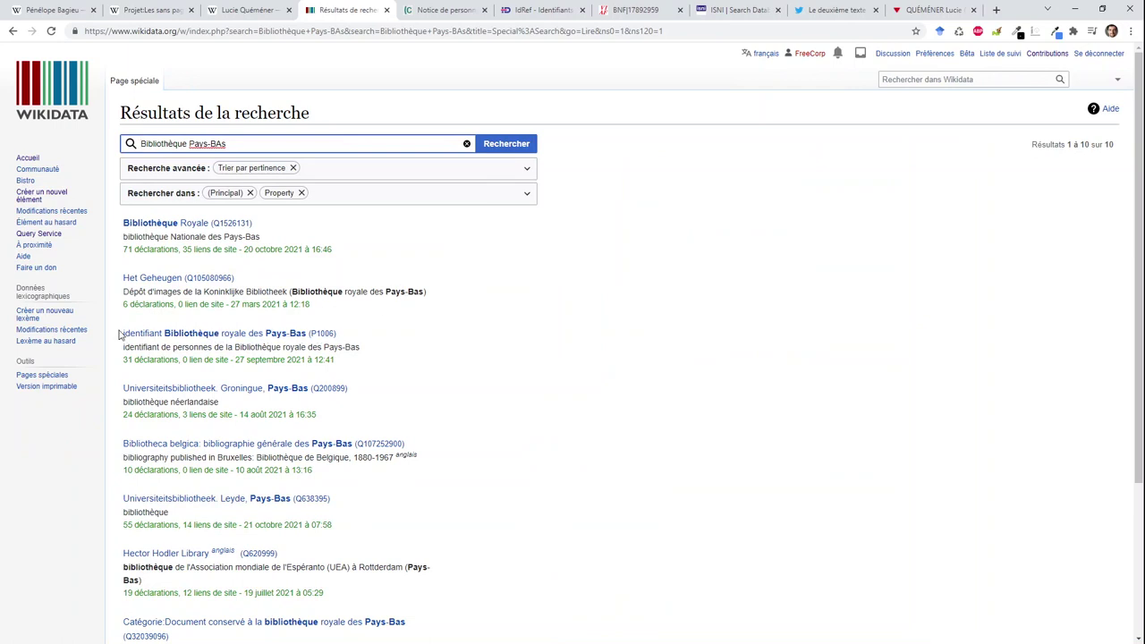
drag(119, 333, 310, 340)
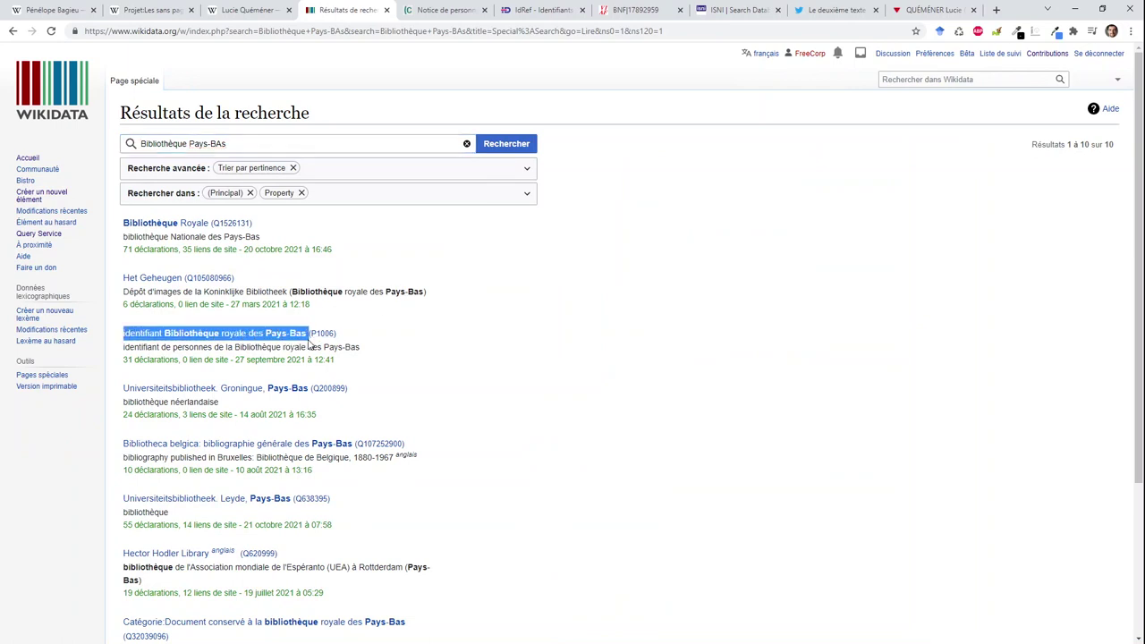
Return to the author's Wikidata item and start a new statement with the property "identifiant Bibliothèque royale des Pays-Bas".
click(12, 30)
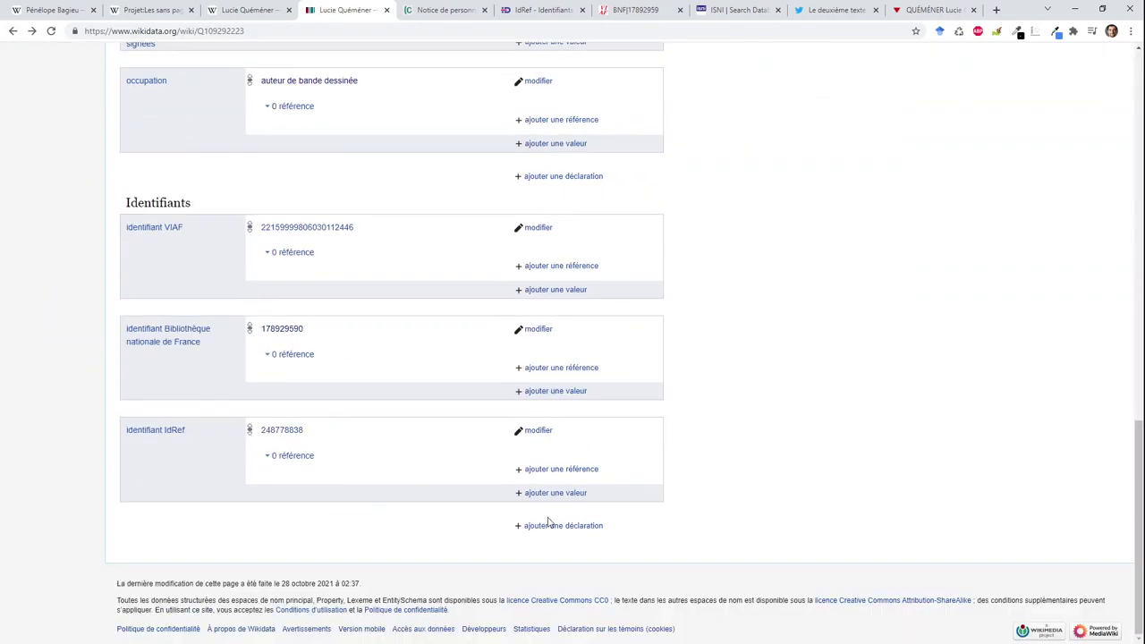
click(553, 525)
text(Bibliothèque royale des Pays-Bas)
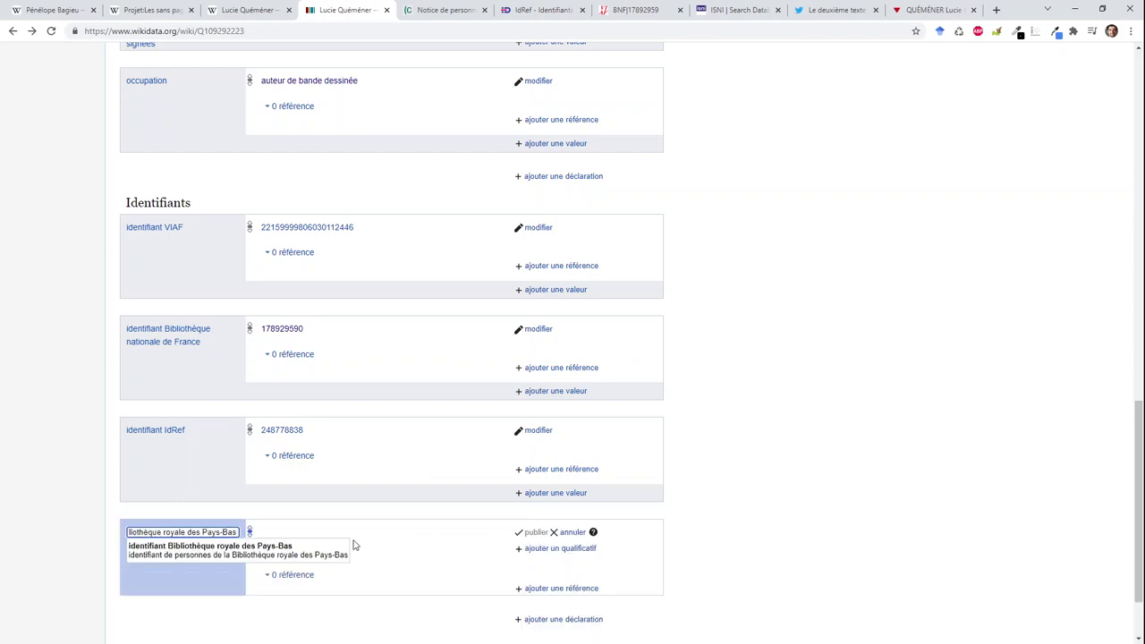
click(327, 552)
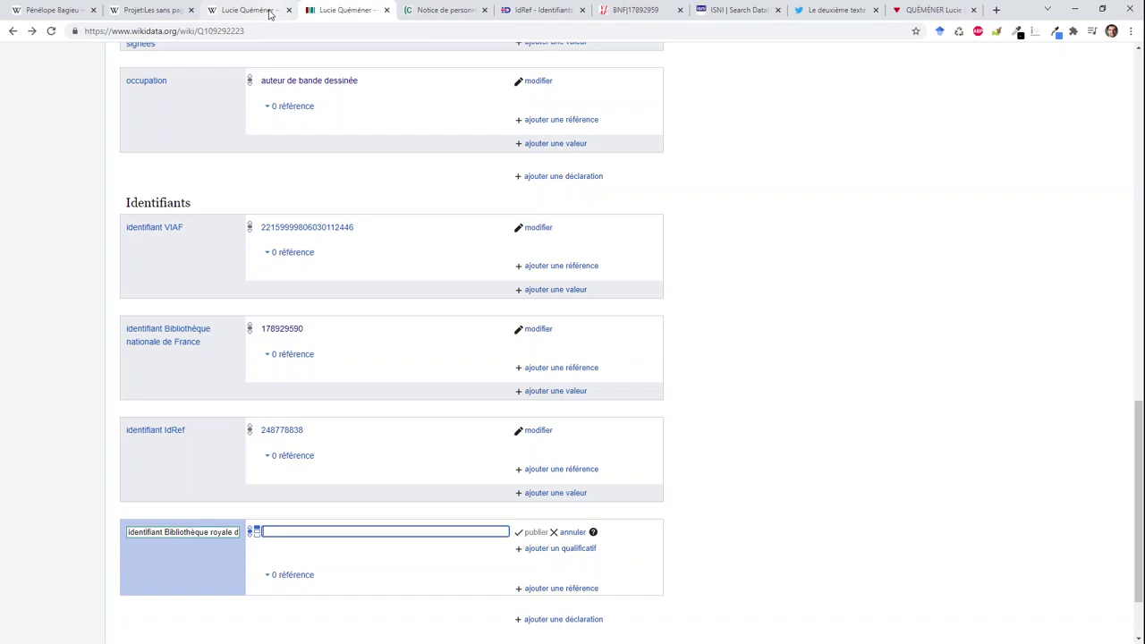
Switch to VIAF, open the Dutch library record from the author's cluster and copy the number following "NTA".
click(634, 12)
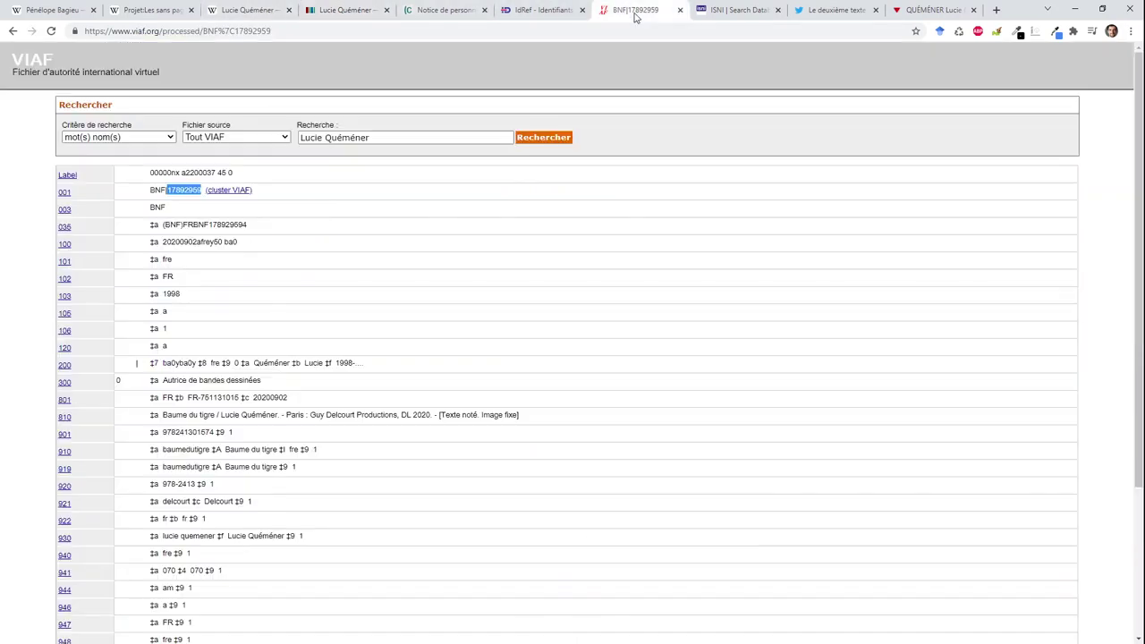
click(11, 30)
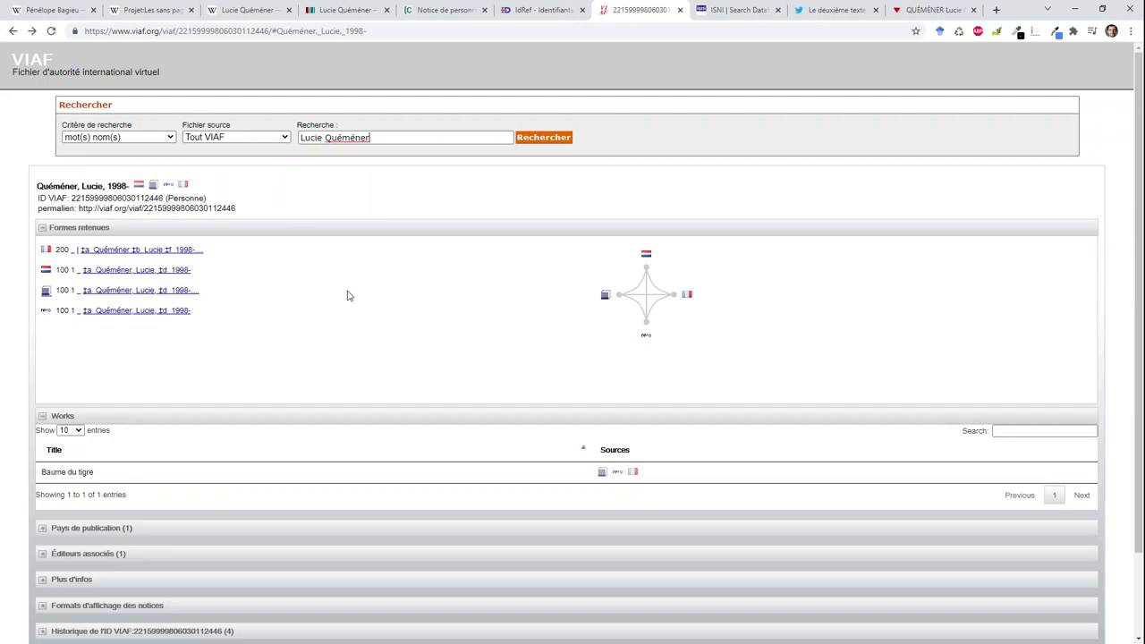
click(154, 276)
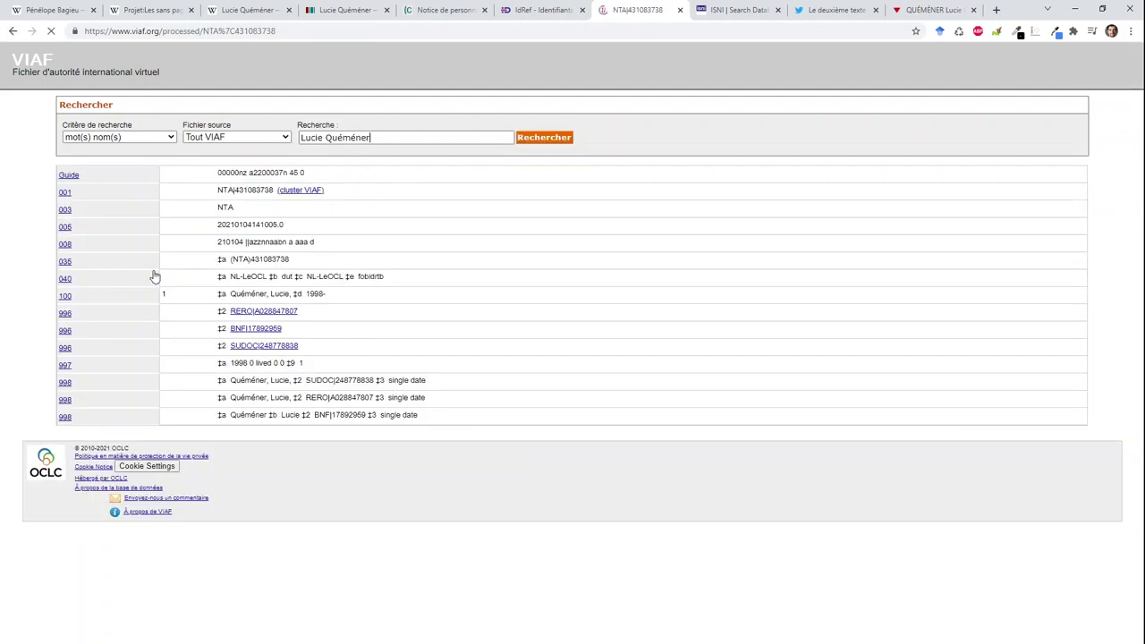
double_click(253, 191)
key(ctrl+c)
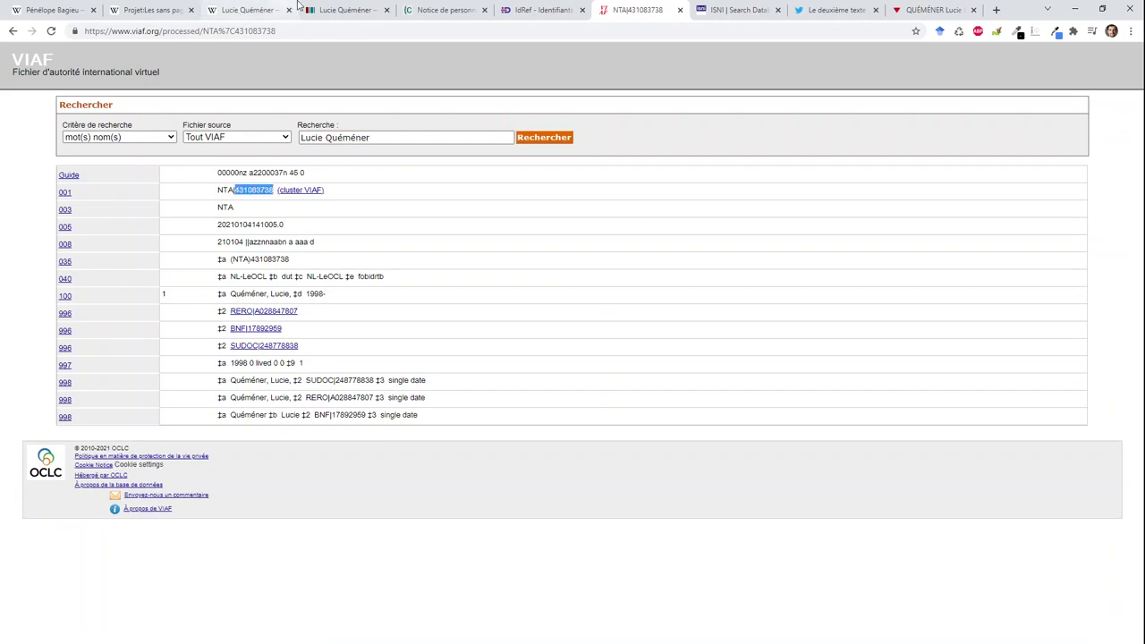
Enter the copied number as the Dutch royal library identifier on the Wikidata item, publish it and check its link.
click(345, 10)
key(ctrl+v)
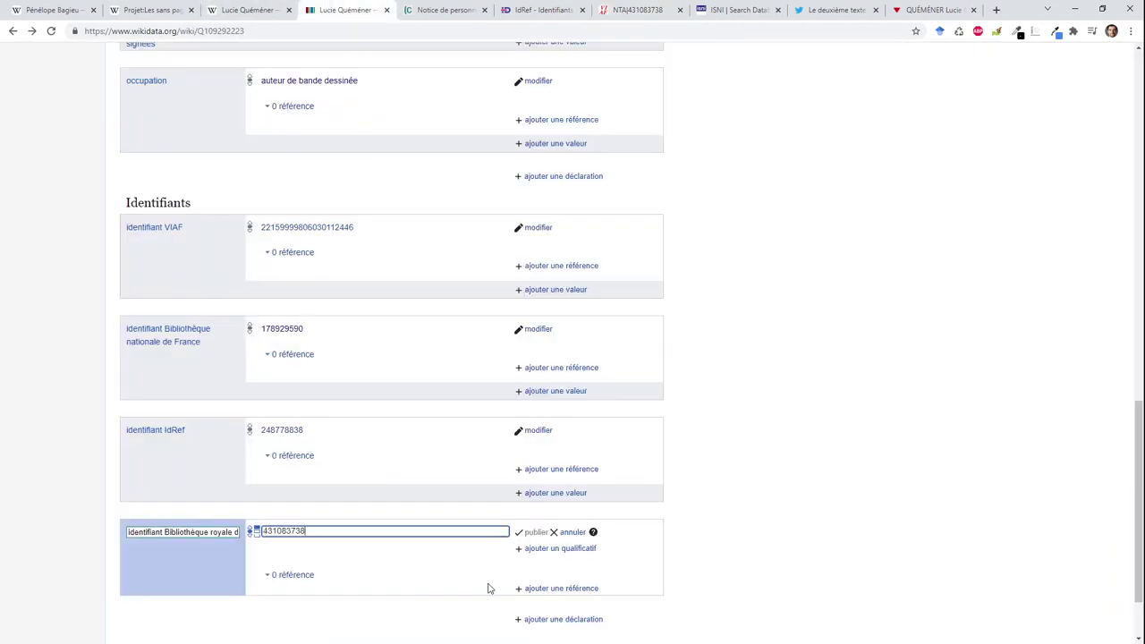
click(541, 532)
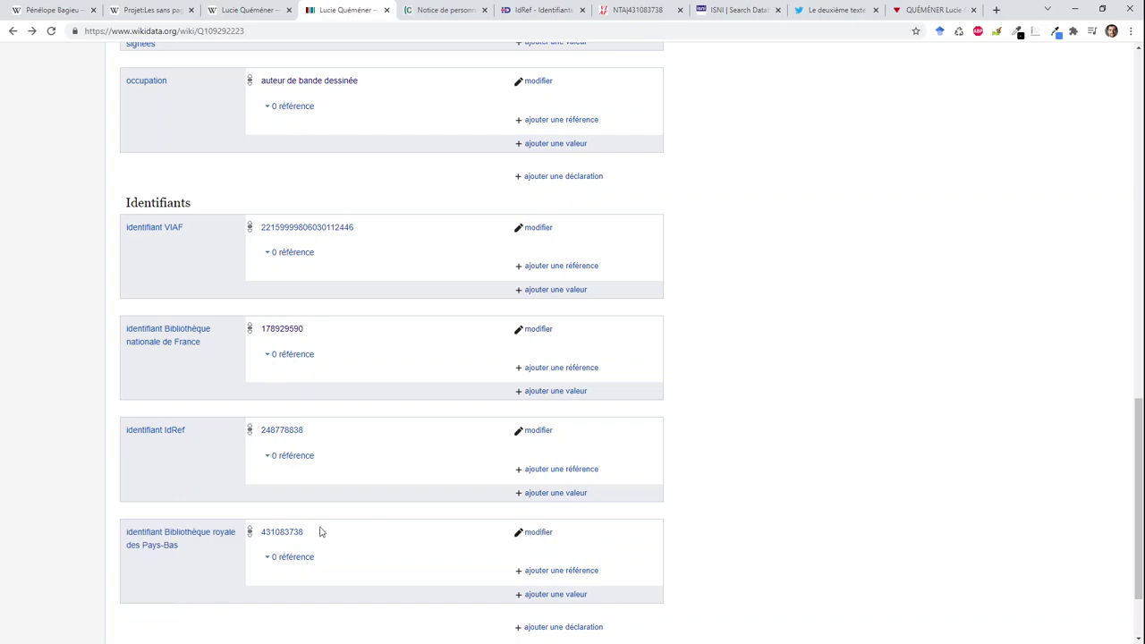
click(271, 533)
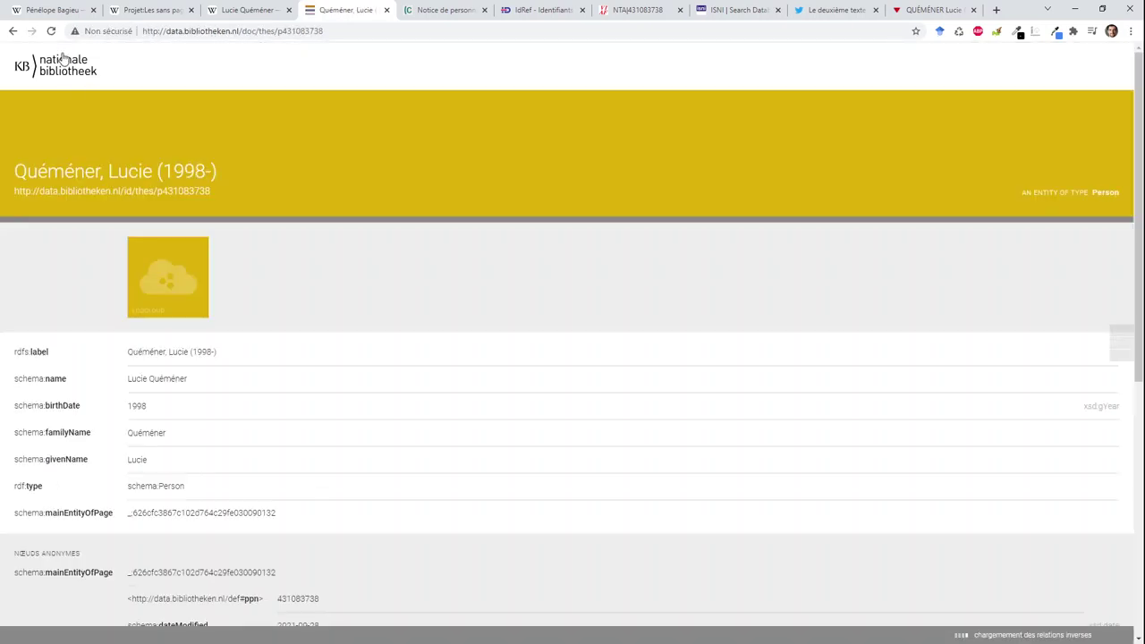
click(12, 30)
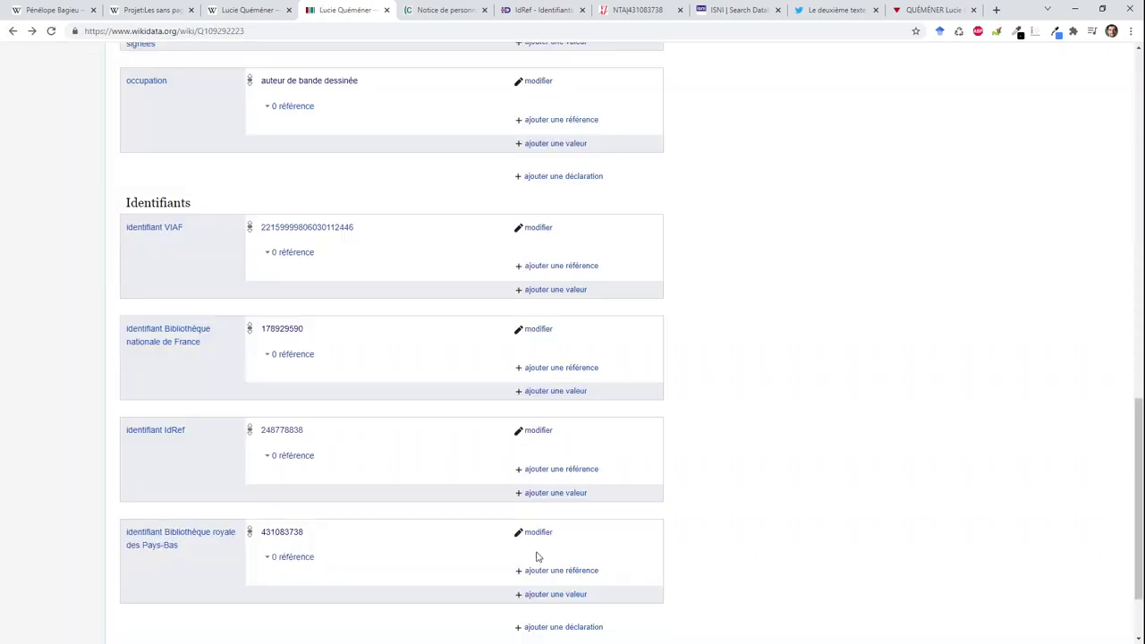
Add another statement to the item's identifiers with the property "identifiant RERO".
click(554, 626)
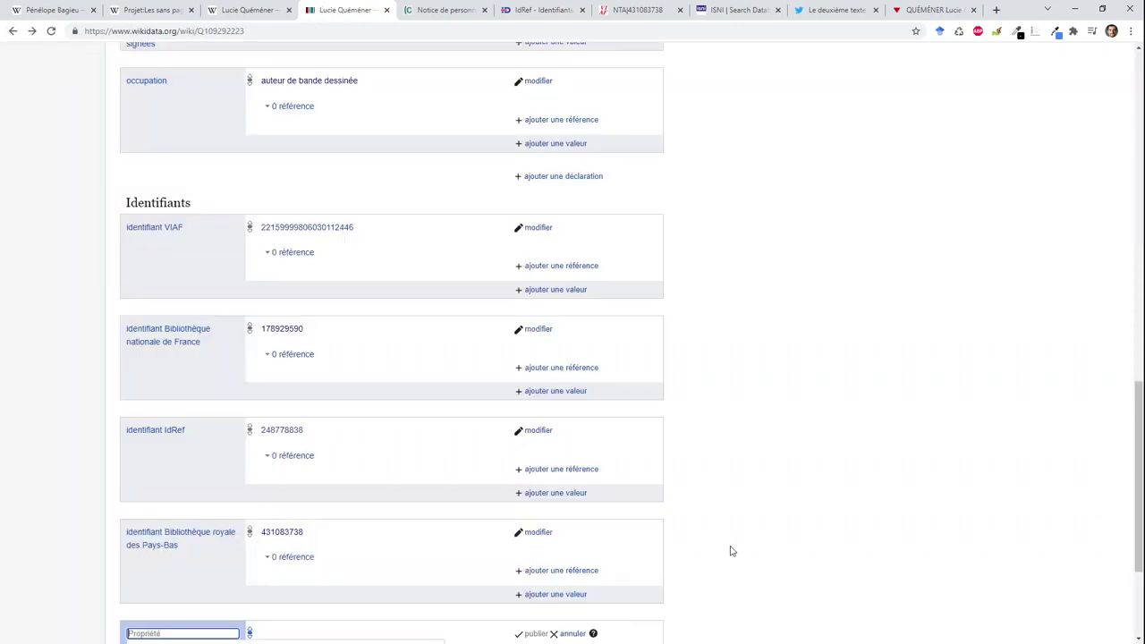
scroll(1131, 448, down, 2)
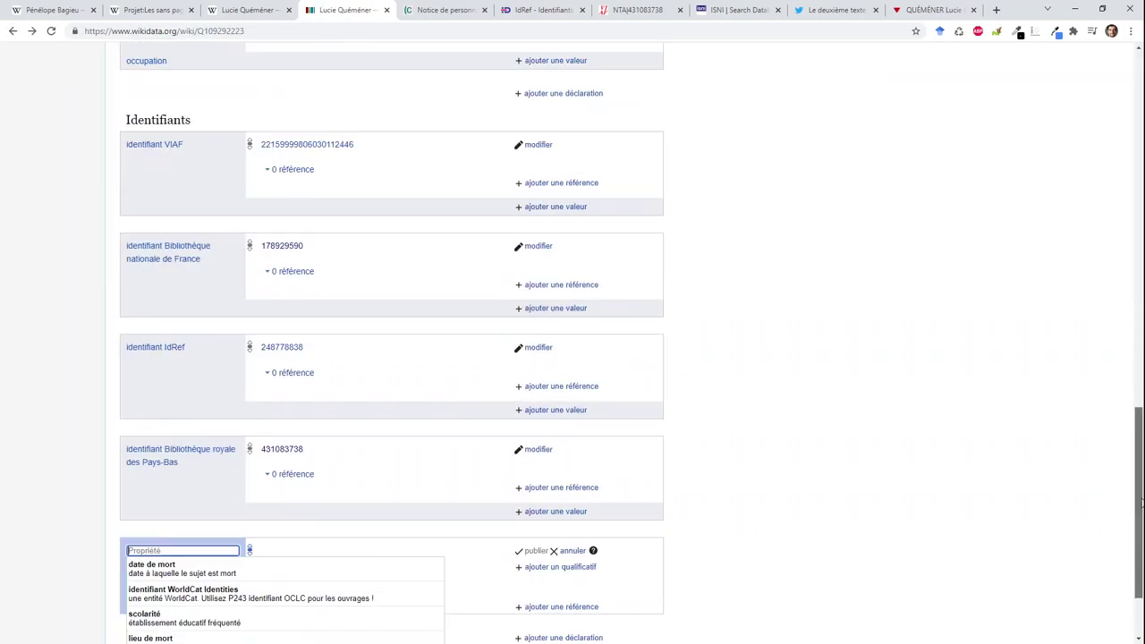
text(rero)
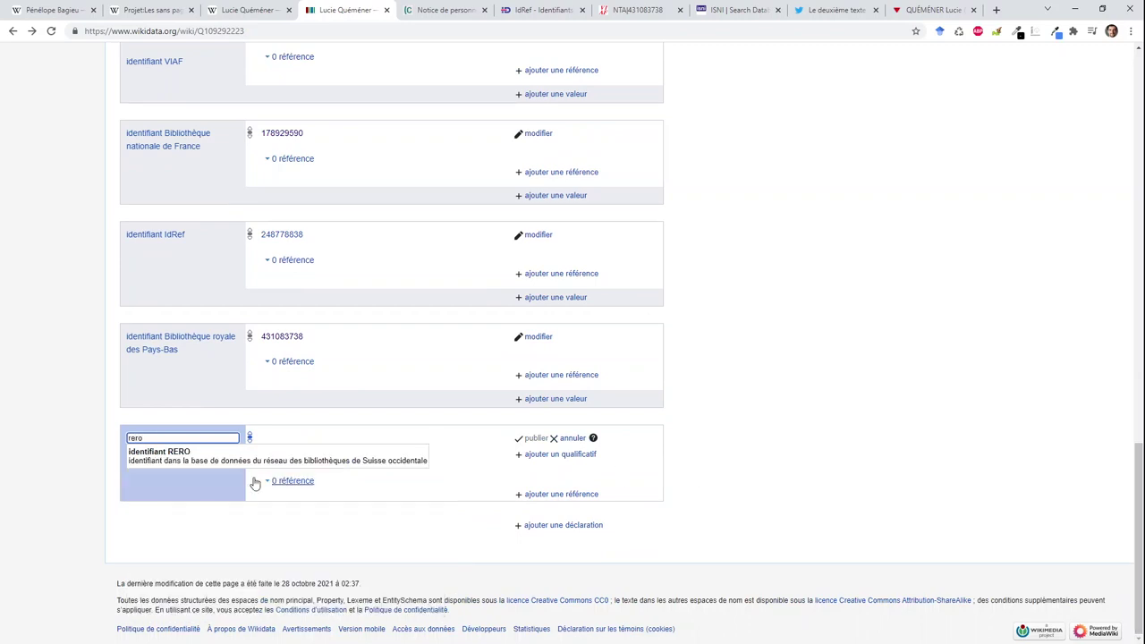
click(188, 464)
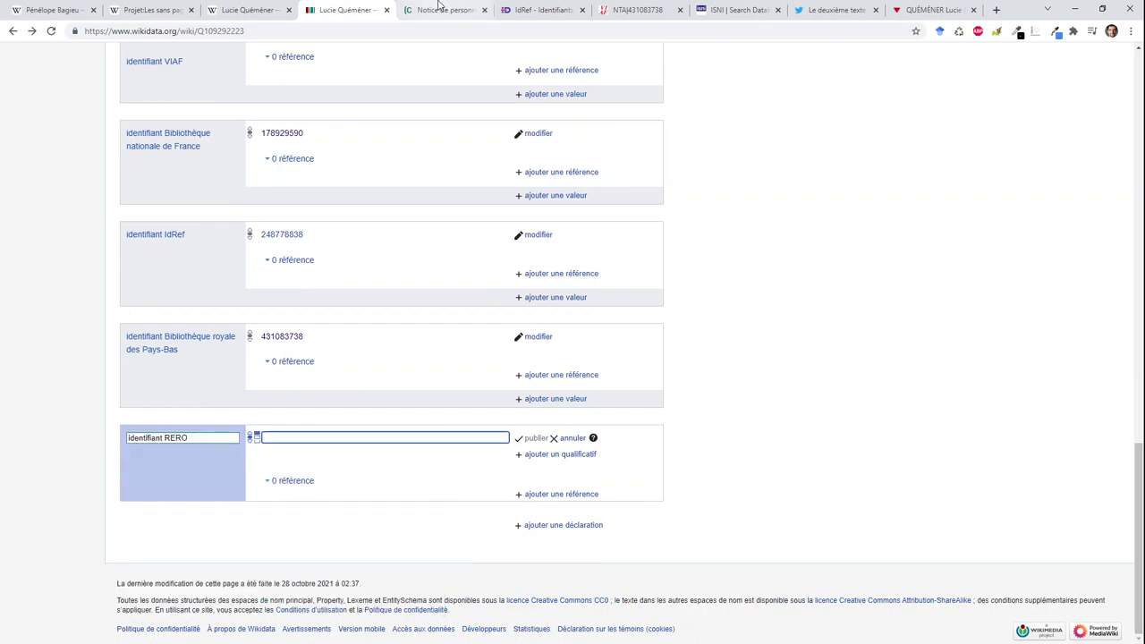
Go back to the author's VIAF cluster, open the RERO (Suisse) record and copy the identifier following "RERO".
click(528, 10)
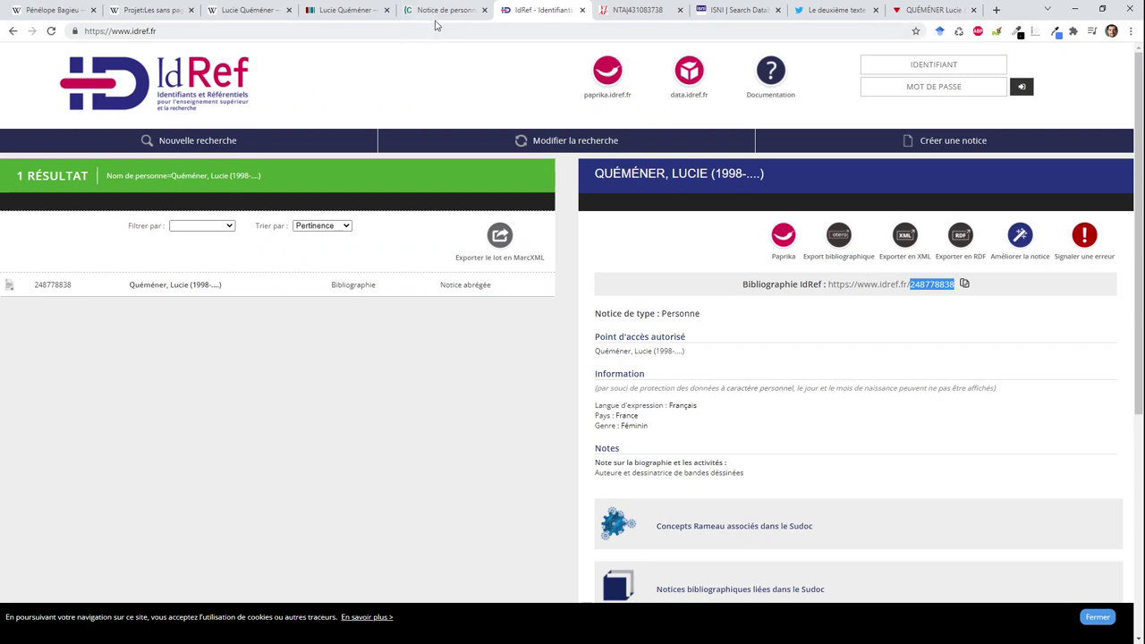
click(598, 18)
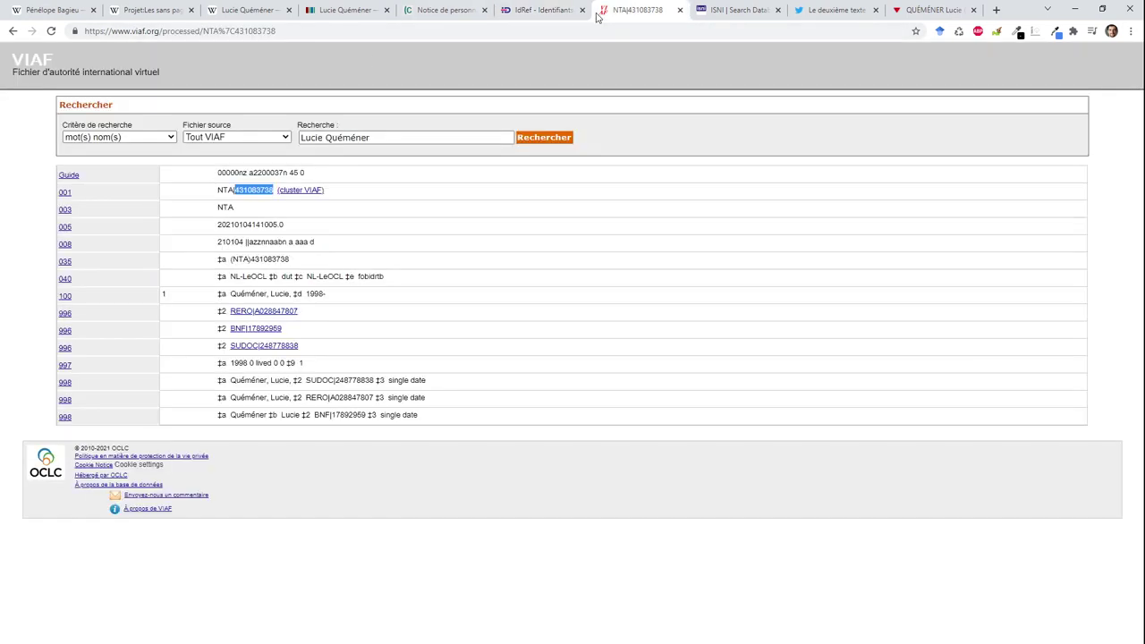
click(13, 31)
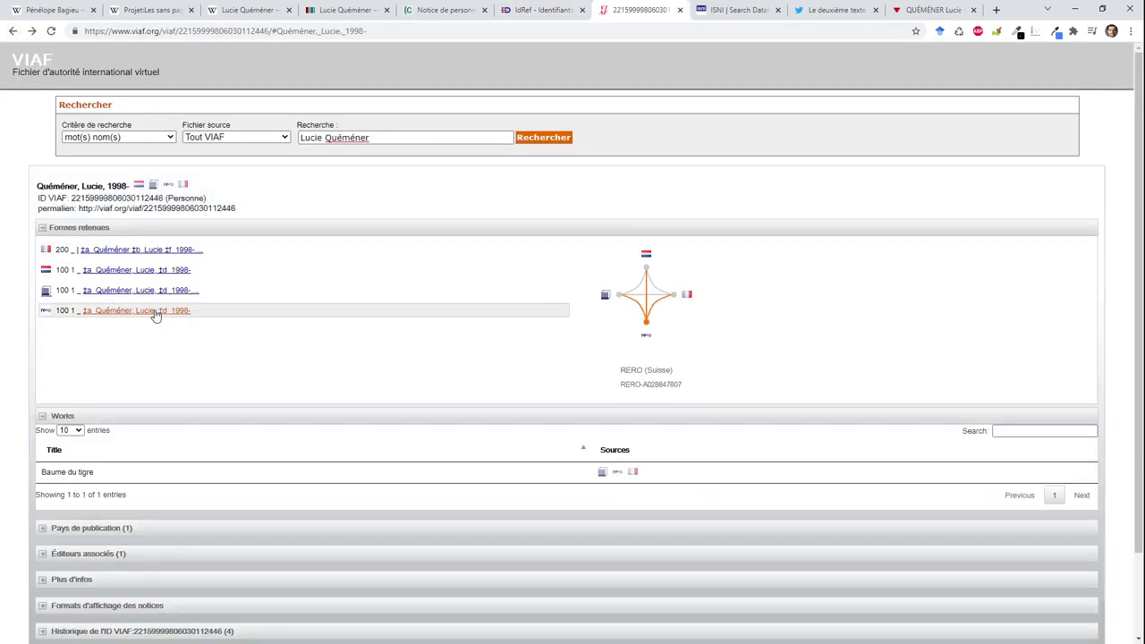
click(154, 310)
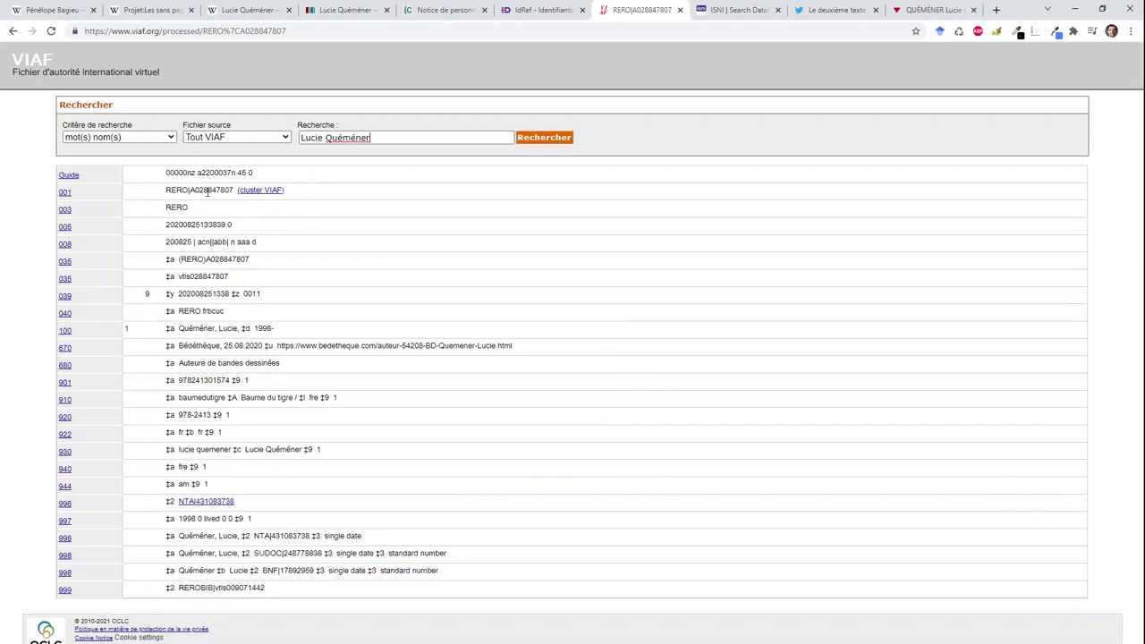
double_click(206, 191)
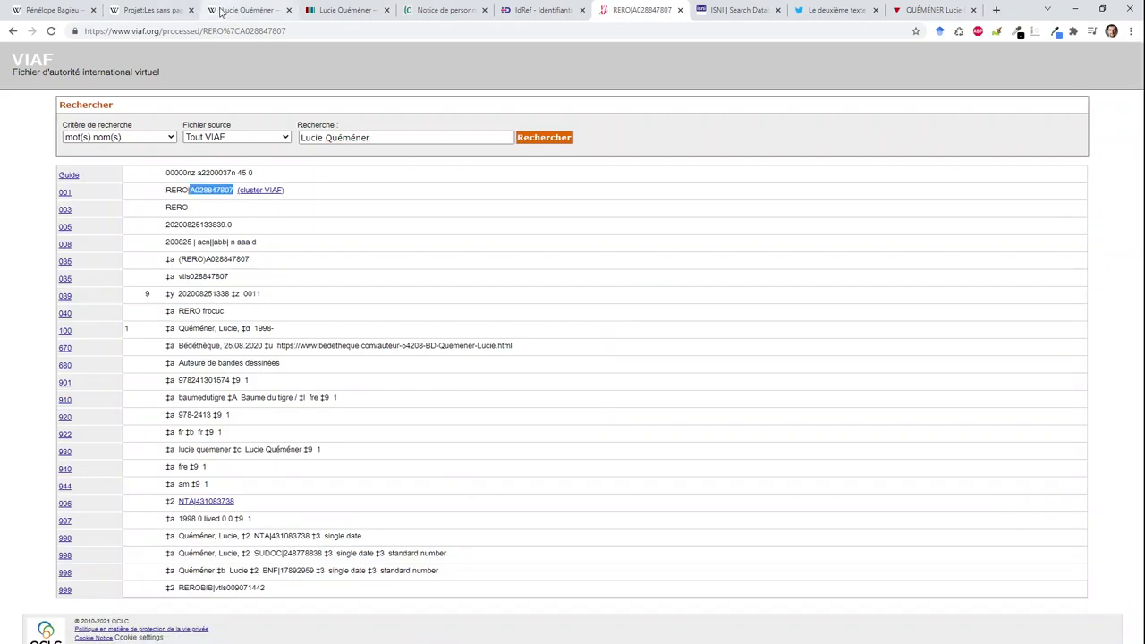
Enter the copied identifier as the RERO statement's value on the Wikidata item and publish it.
click(345, 10)
key(ctrl+v)
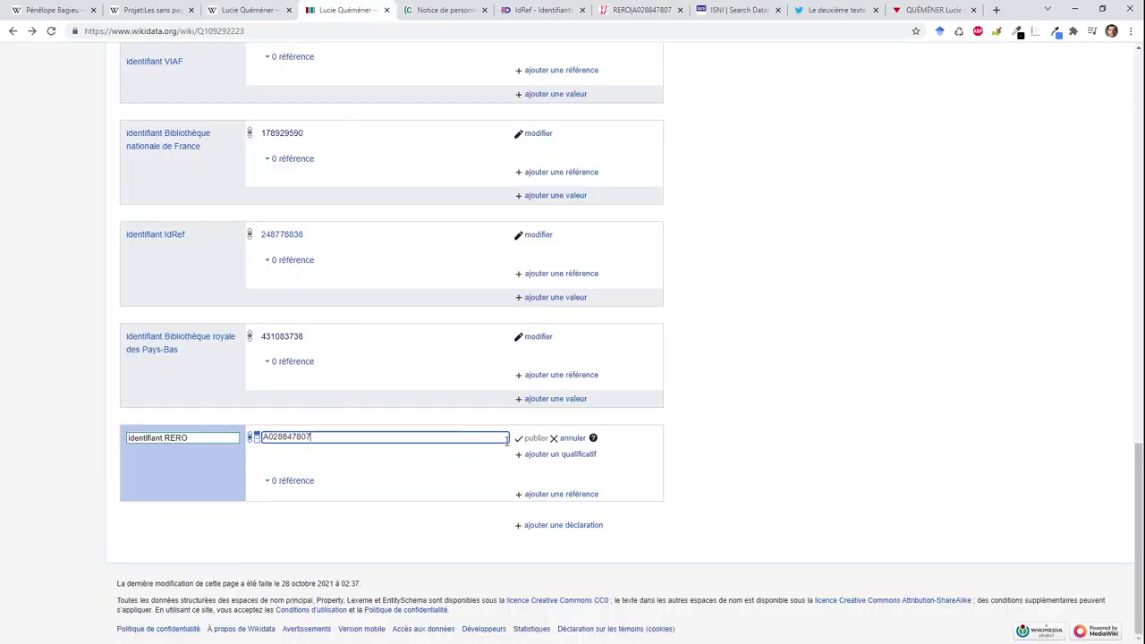
click(533, 439)
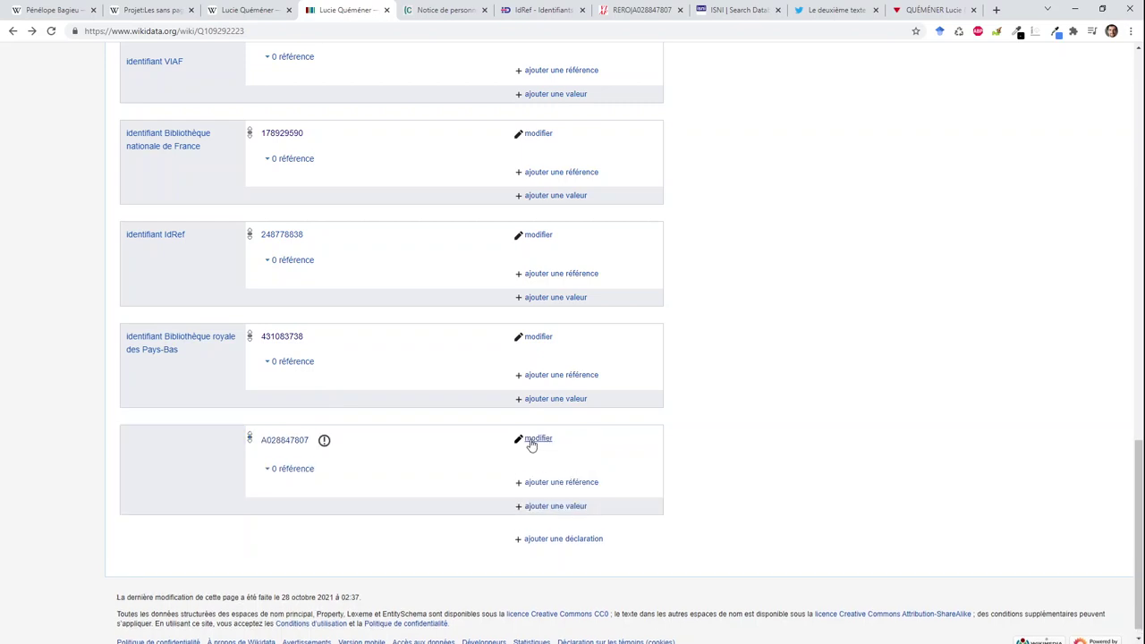
Check the potential issue flagged on the RERO identifier, test its link and return to the item.
click(328, 442)
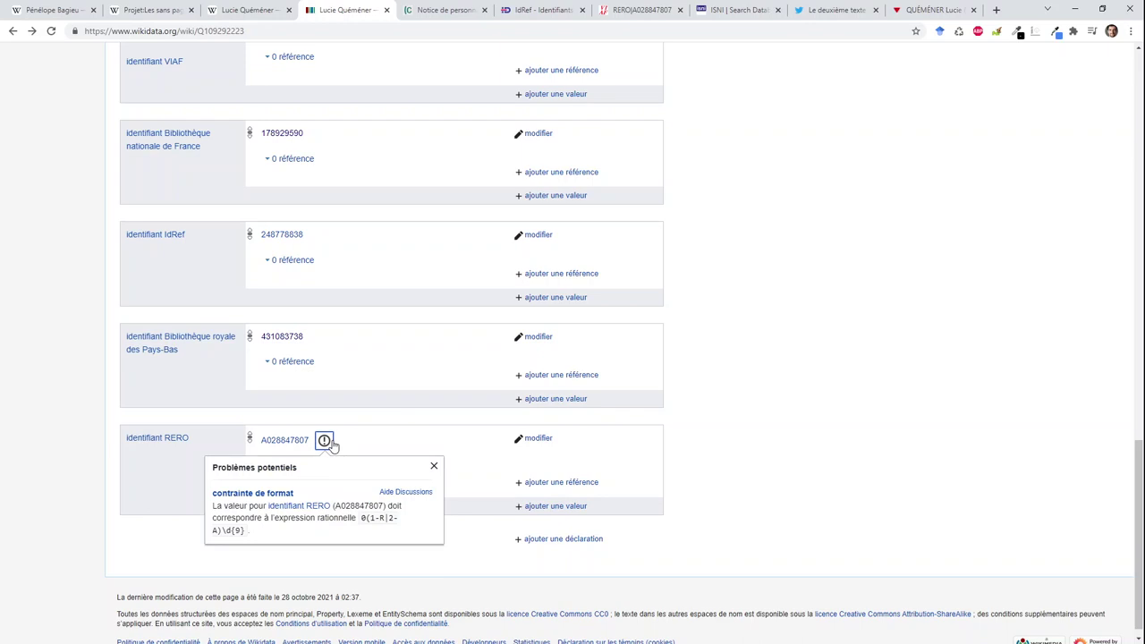
click(282, 441)
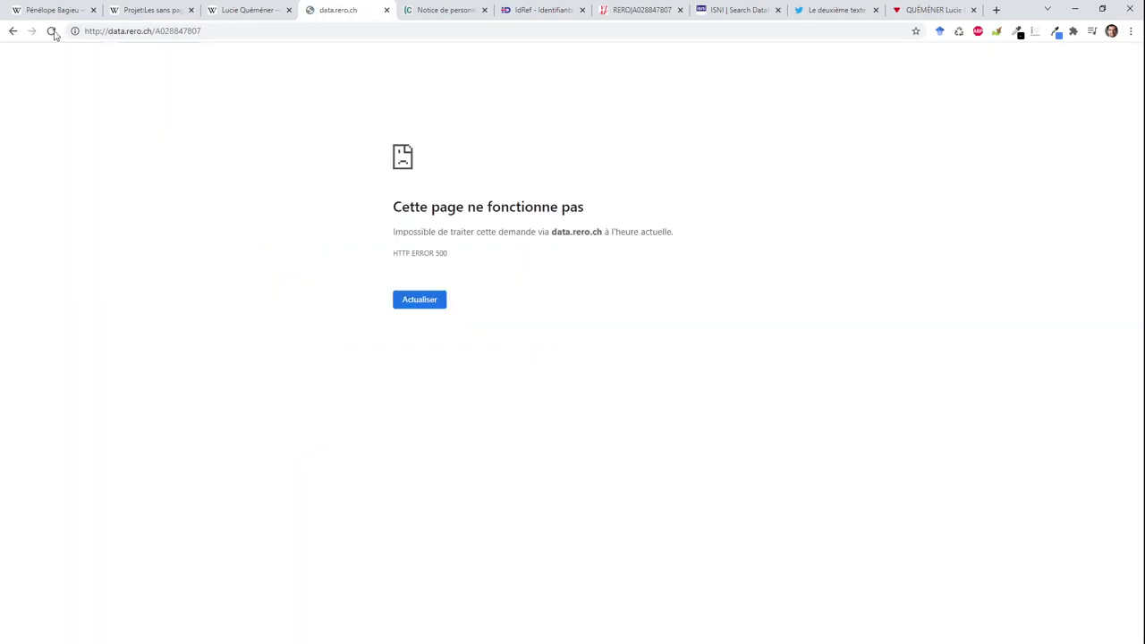
click(13, 31)
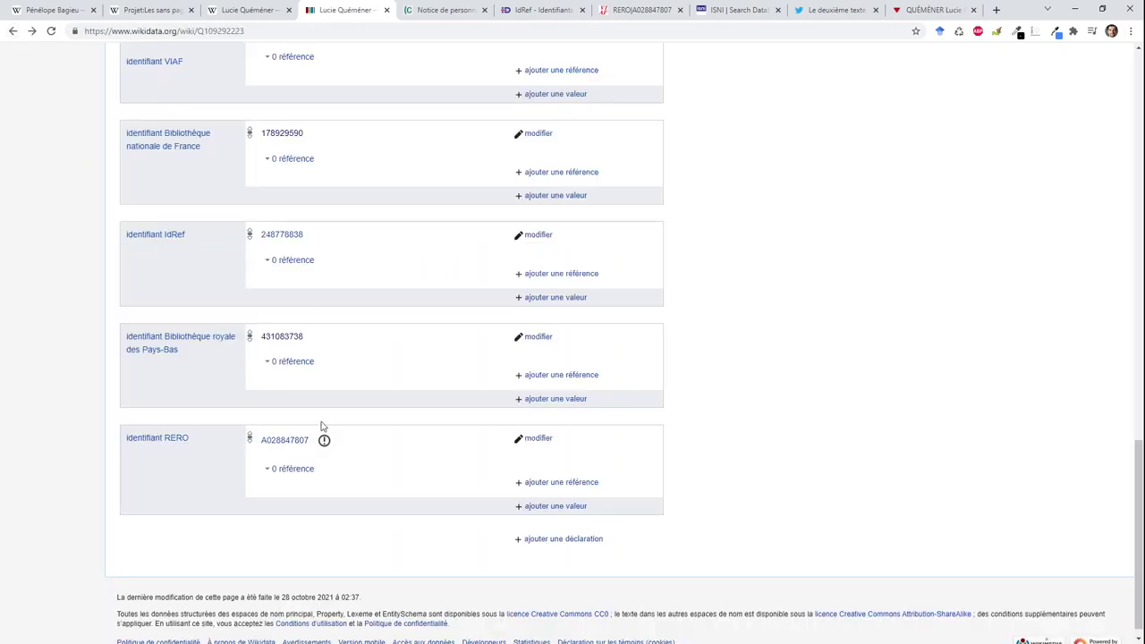
Open the RERO identifier's value for editing and re-examine the author's RERO record in VIAF.
click(536, 439)
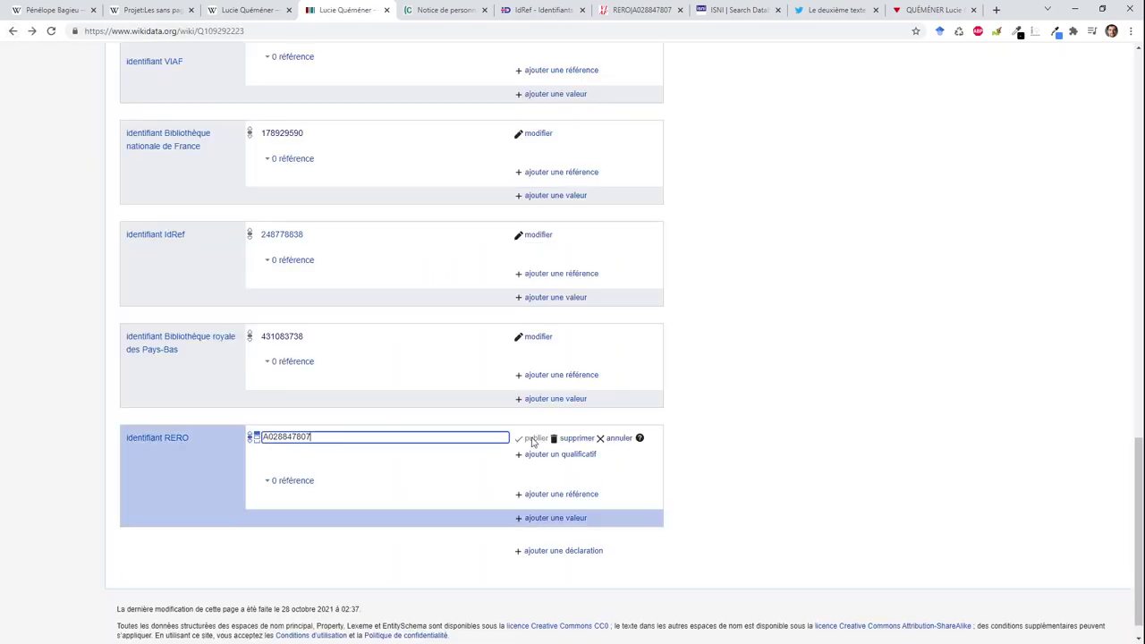
click(537, 13)
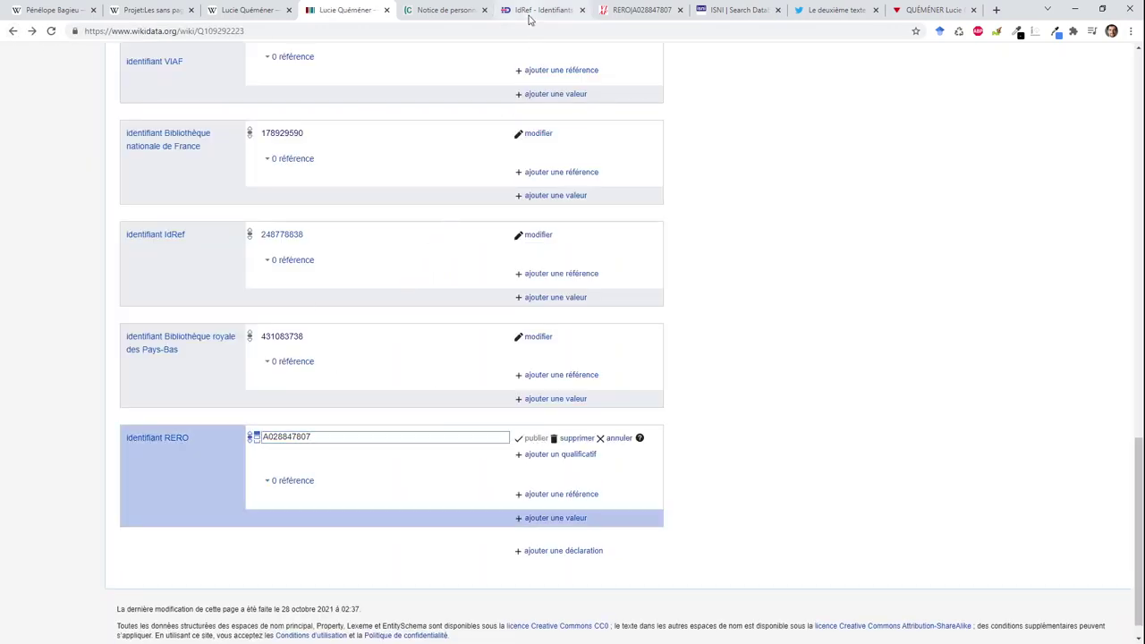
click(619, 15)
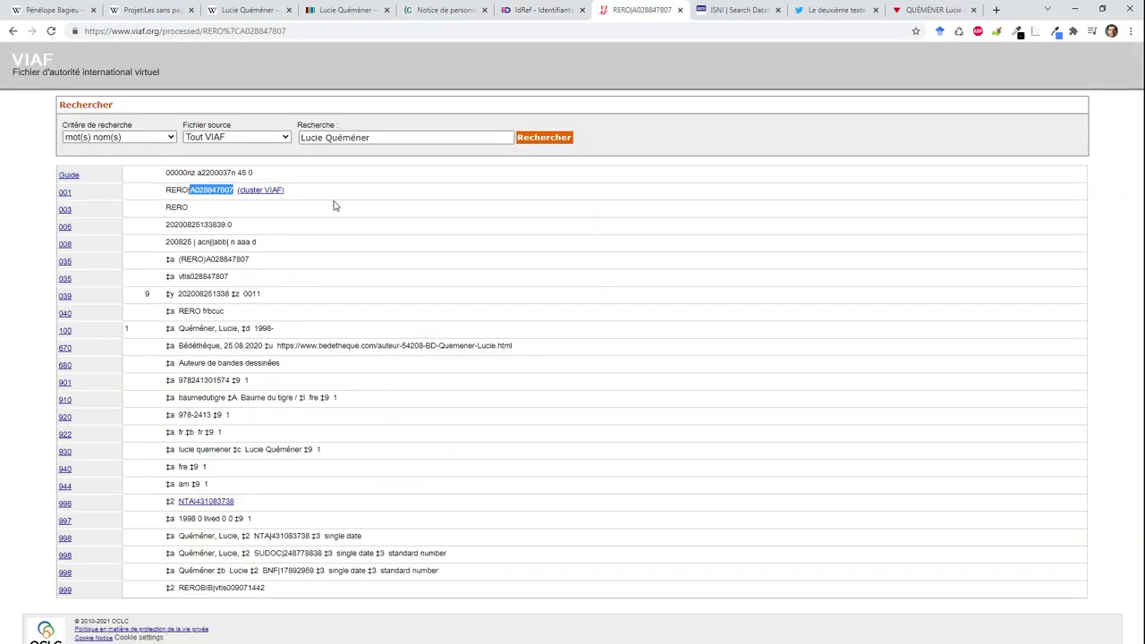
click(251, 240)
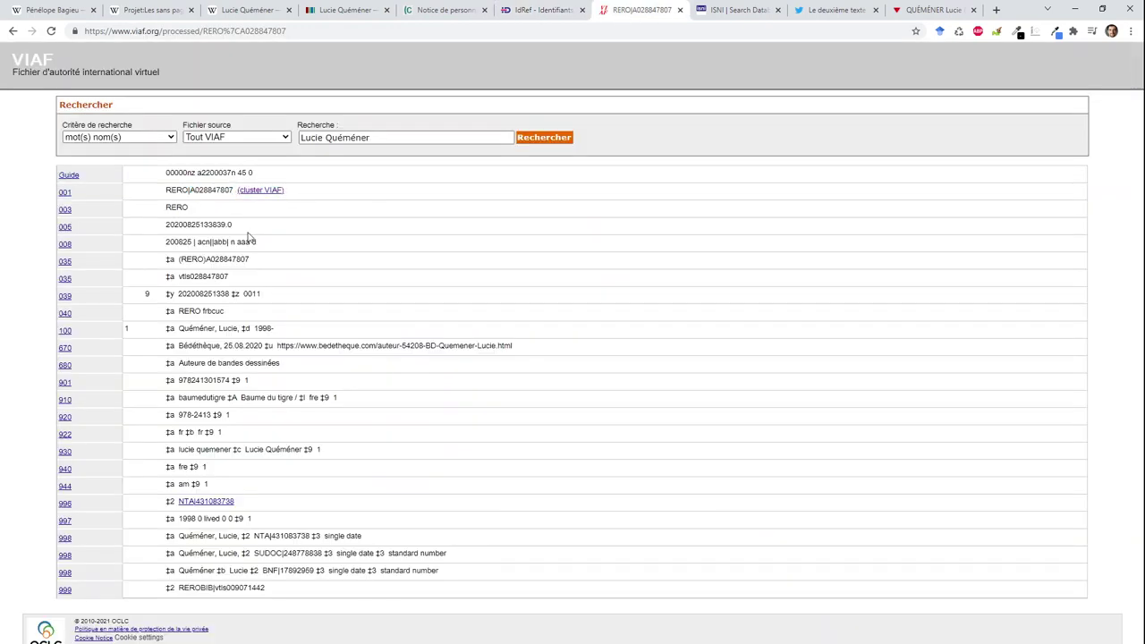
Search the web for "rero" and open the official RERO website.
click(244, 31)
text(rero)
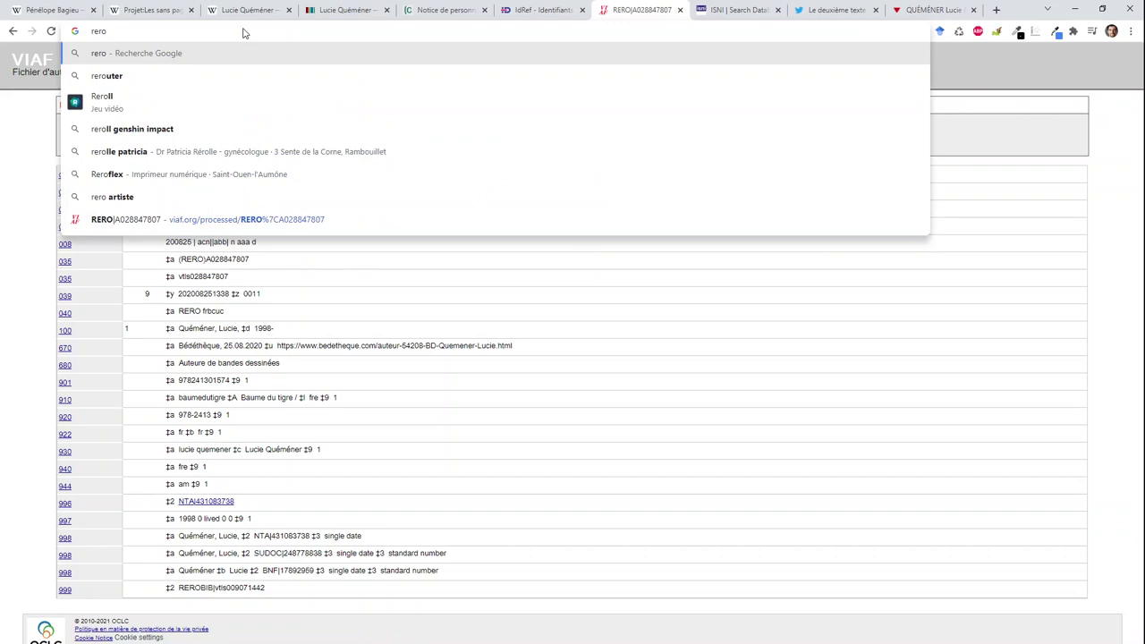
key(Return)
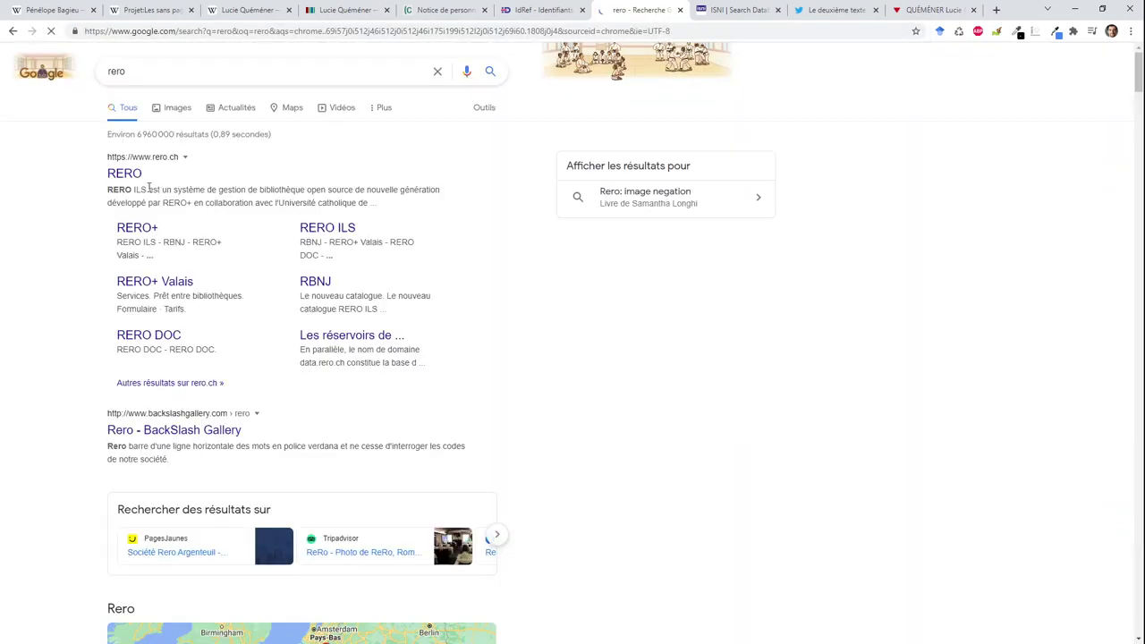
click(130, 176)
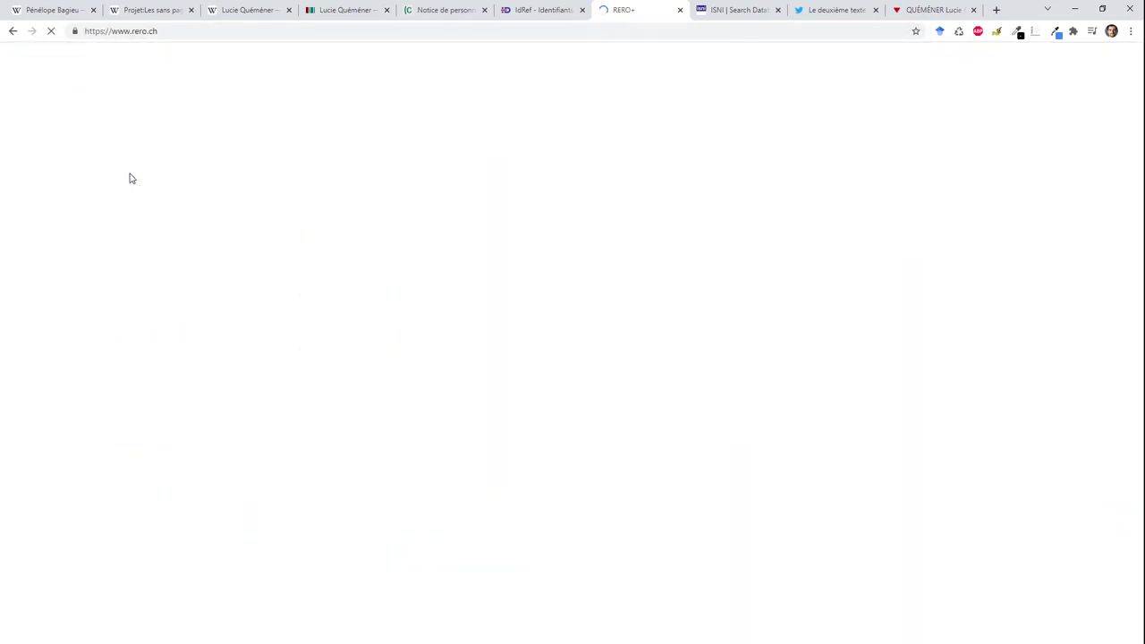
Open the RERO+ catalogue from the RERO website and search it for the author's full name.
click(359, 79)
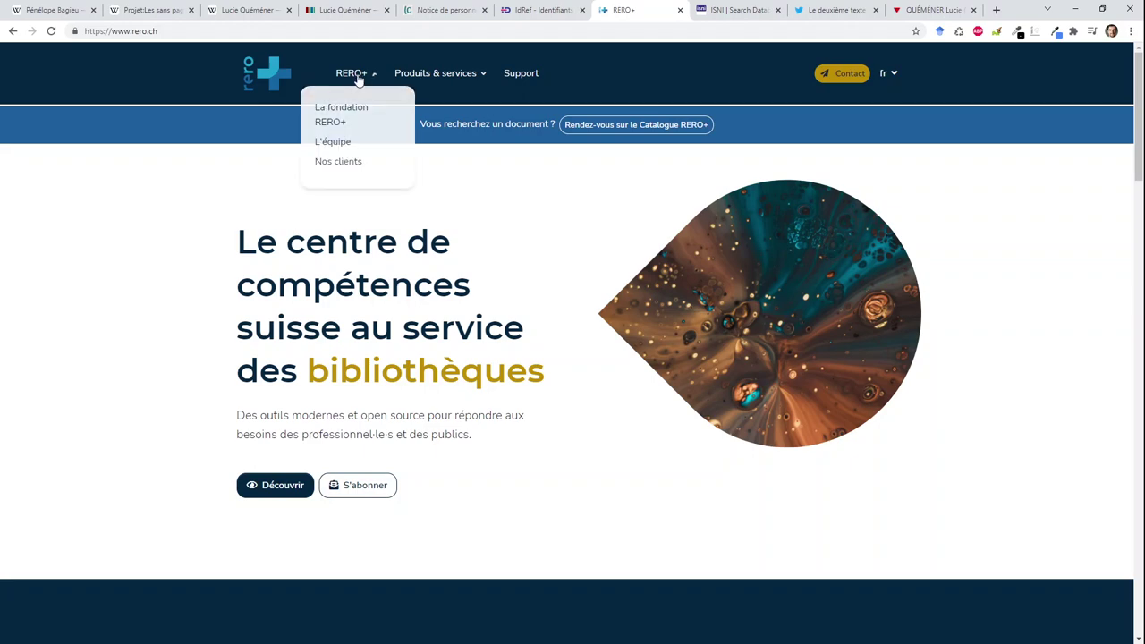
click(391, 83)
click(435, 126)
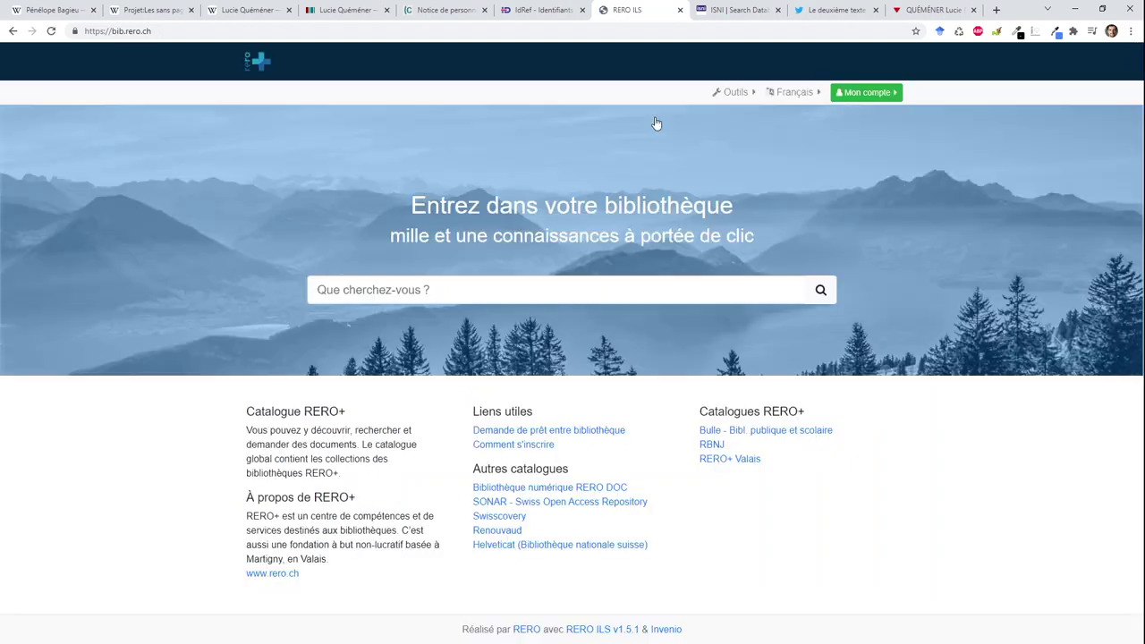
text(Lucie )
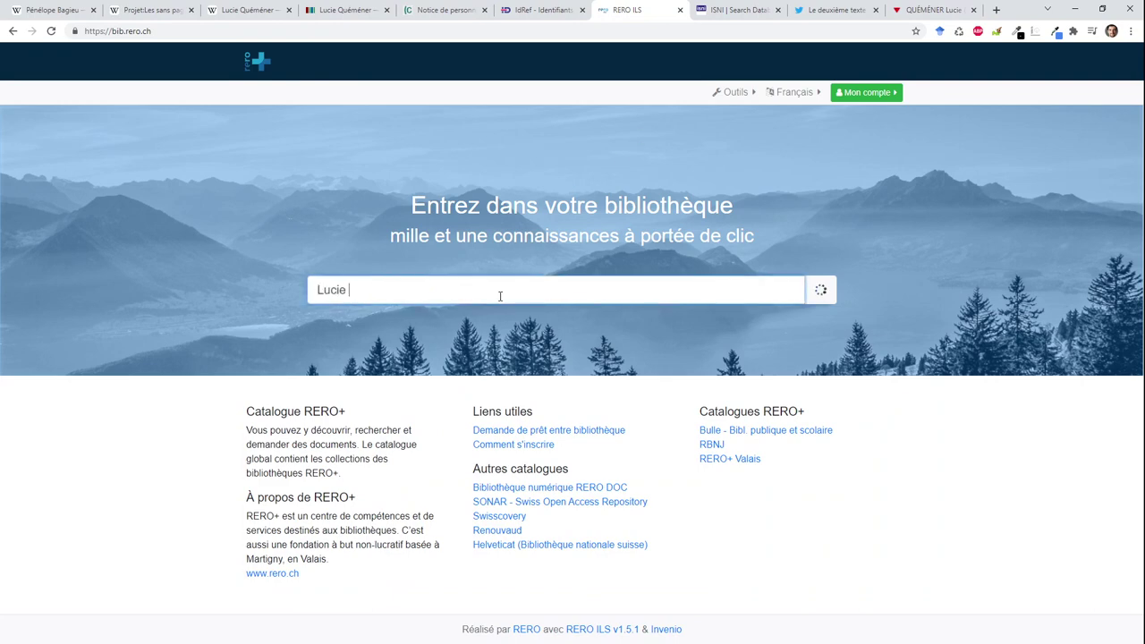
text(Quéméner)
key(Return)
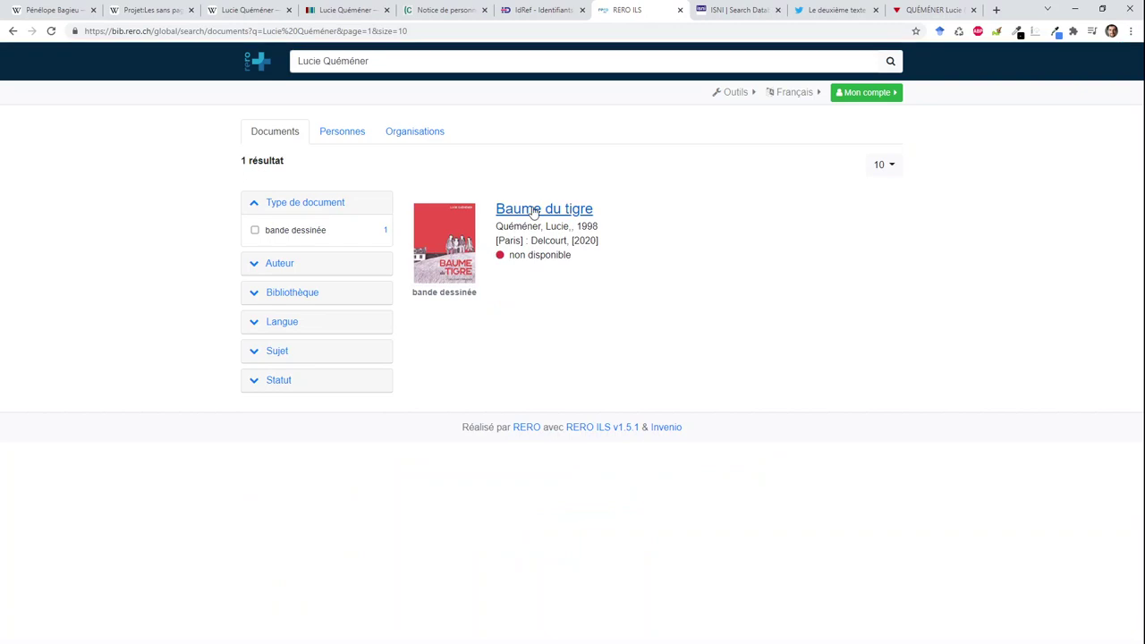
Open the catalogue record for "Baume du tigre" and examine its detailed description.
click(534, 211)
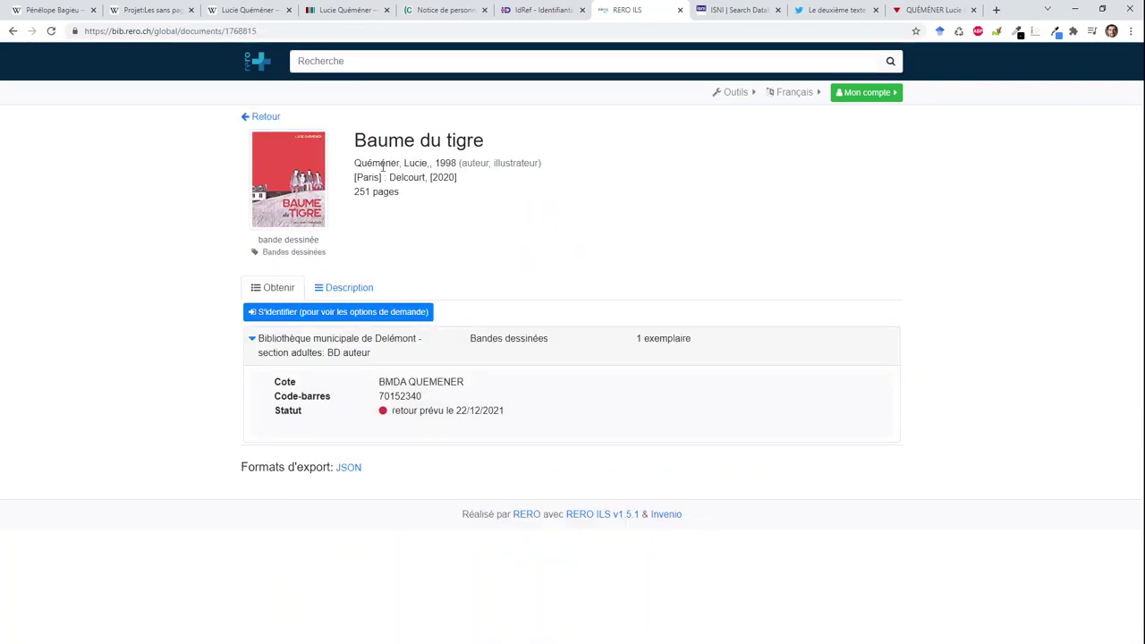
click(329, 294)
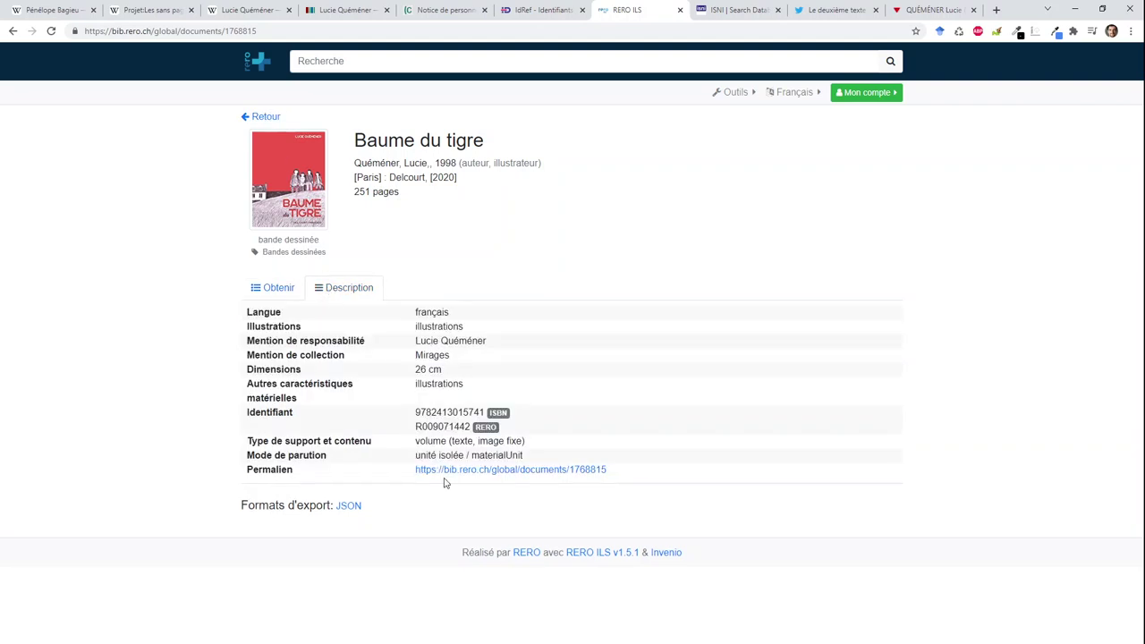
double_click(436, 340)
Open the record's JSON export, find the author's first name in it and select the author's RERO identifier value.
click(347, 506)
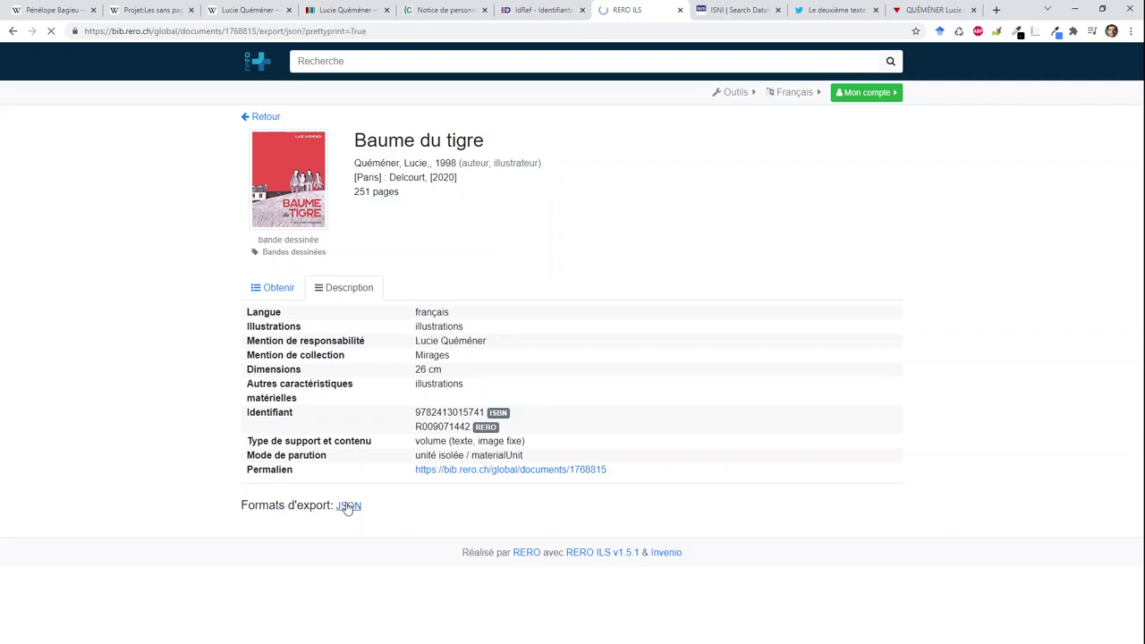
scroll(347, 508, down, 3)
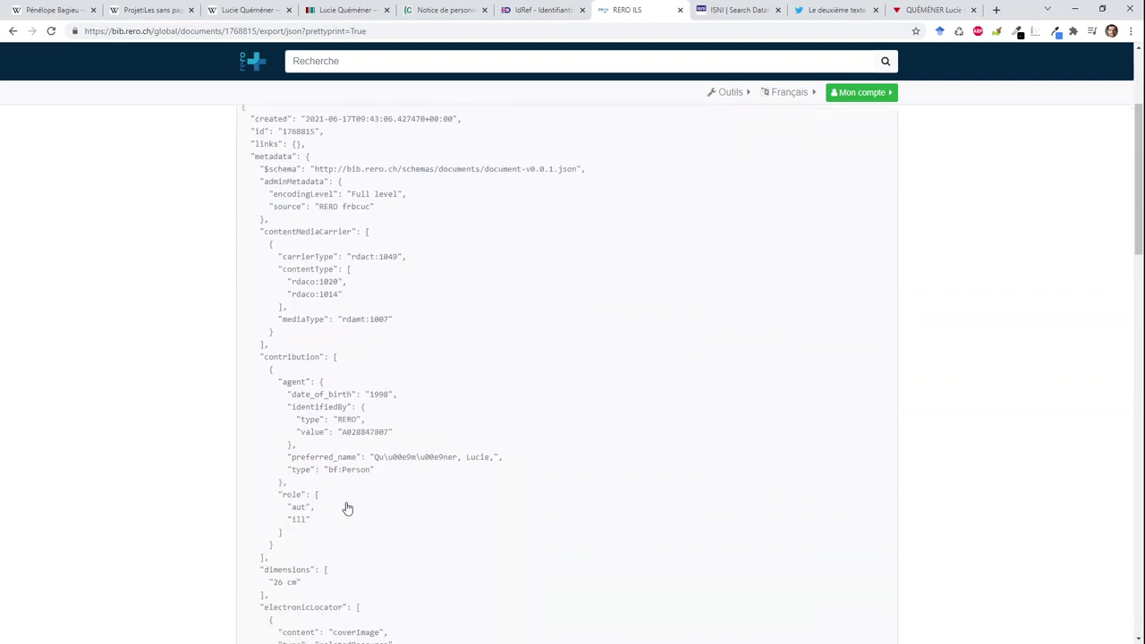
key(ctrl+f)
text(lucie)
key(Return)
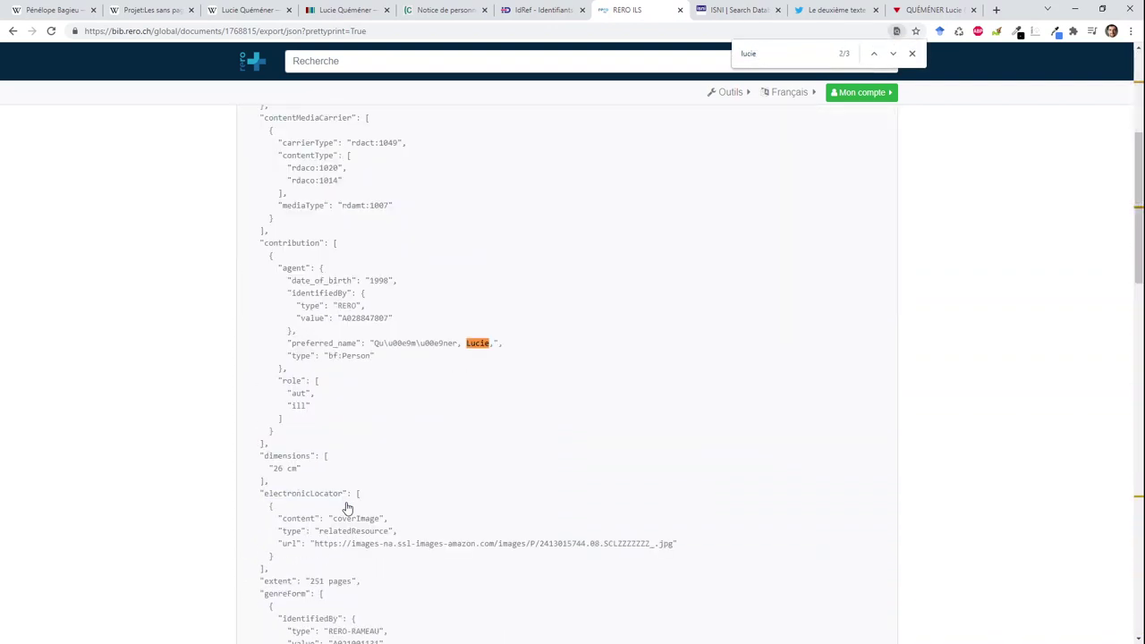
double_click(361, 317)
Remove the leading "A" from the RERO identifier on the author's Wikidata item, setting it to 028847807, and publish it.
click(315, 11)
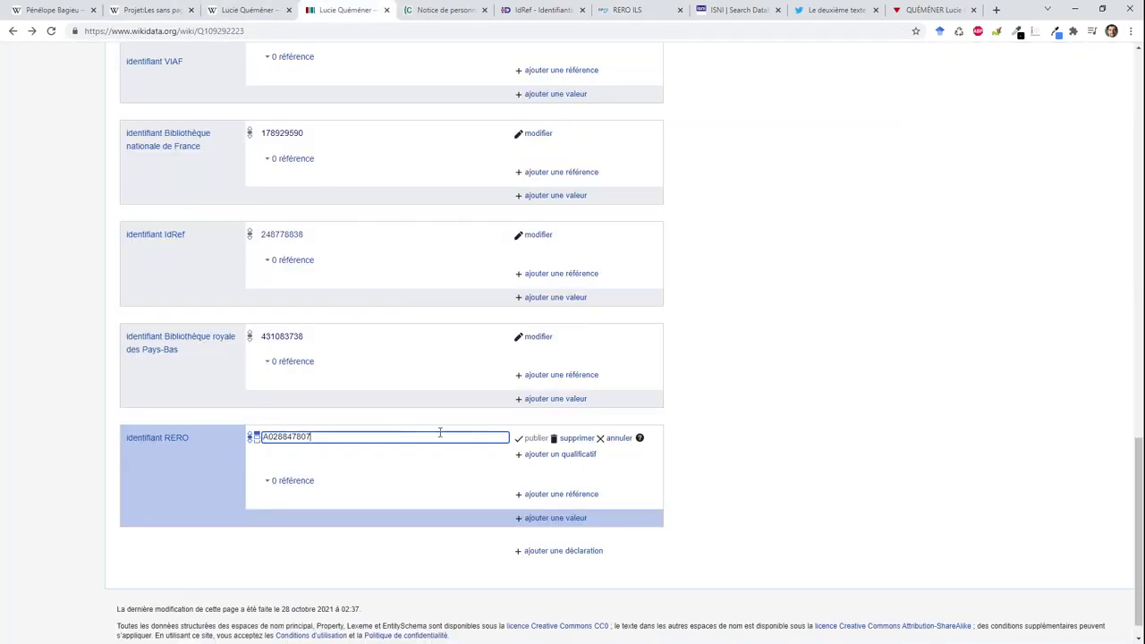
click(266, 437)
key(BackSpace)
click(536, 440)
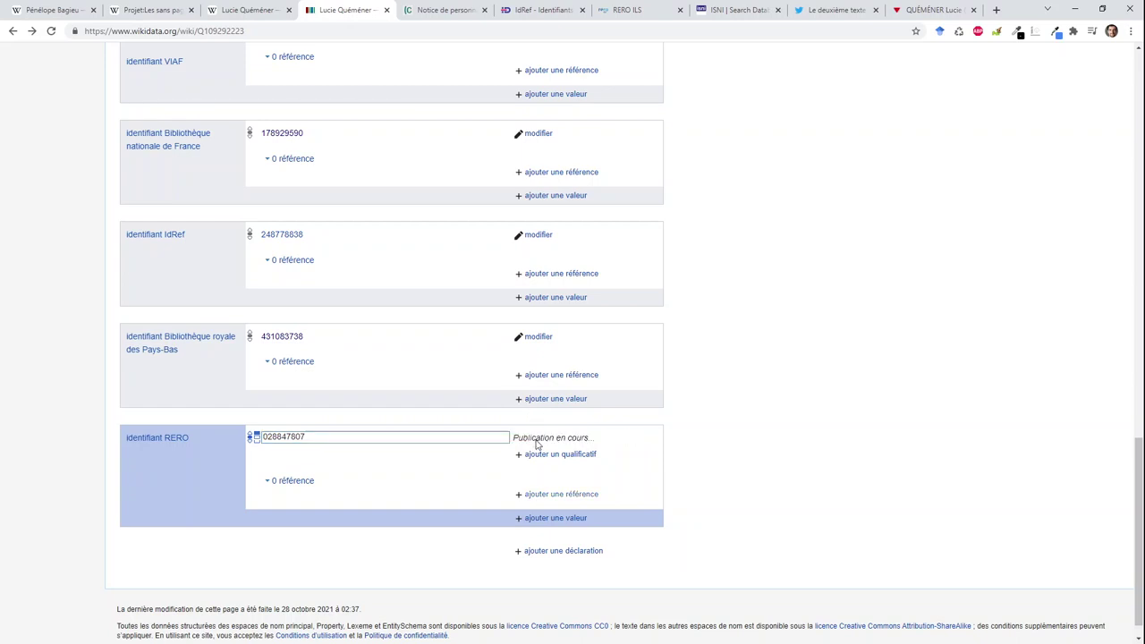
Test the RERO identifier's link, return to the Wikidata item and check the value in edit mode without changing it.
click(287, 445)
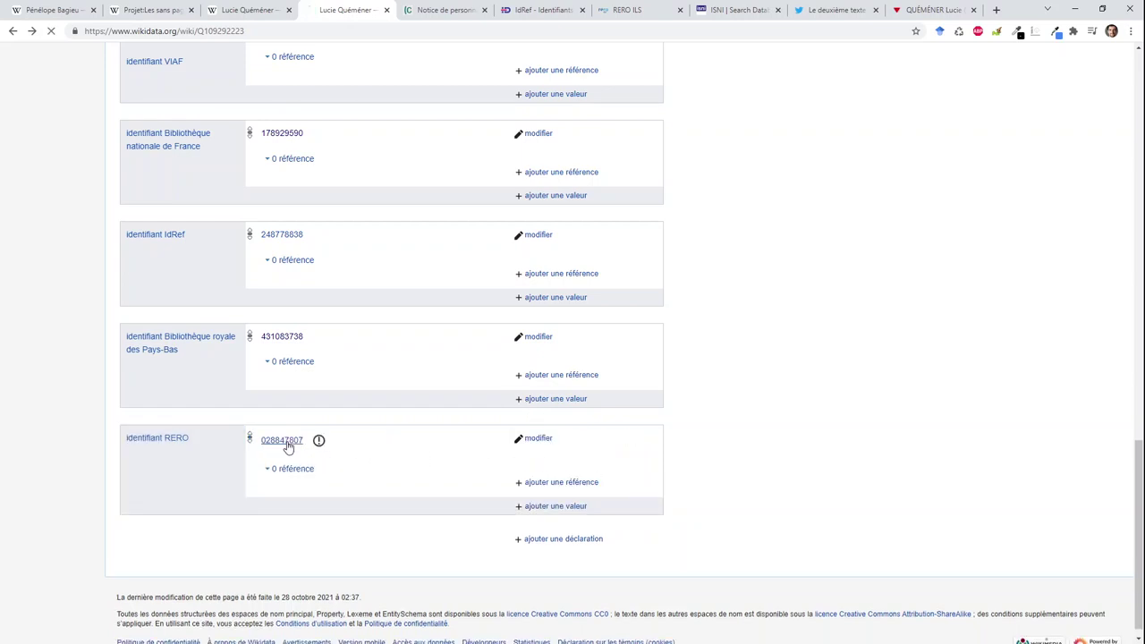
click(13, 30)
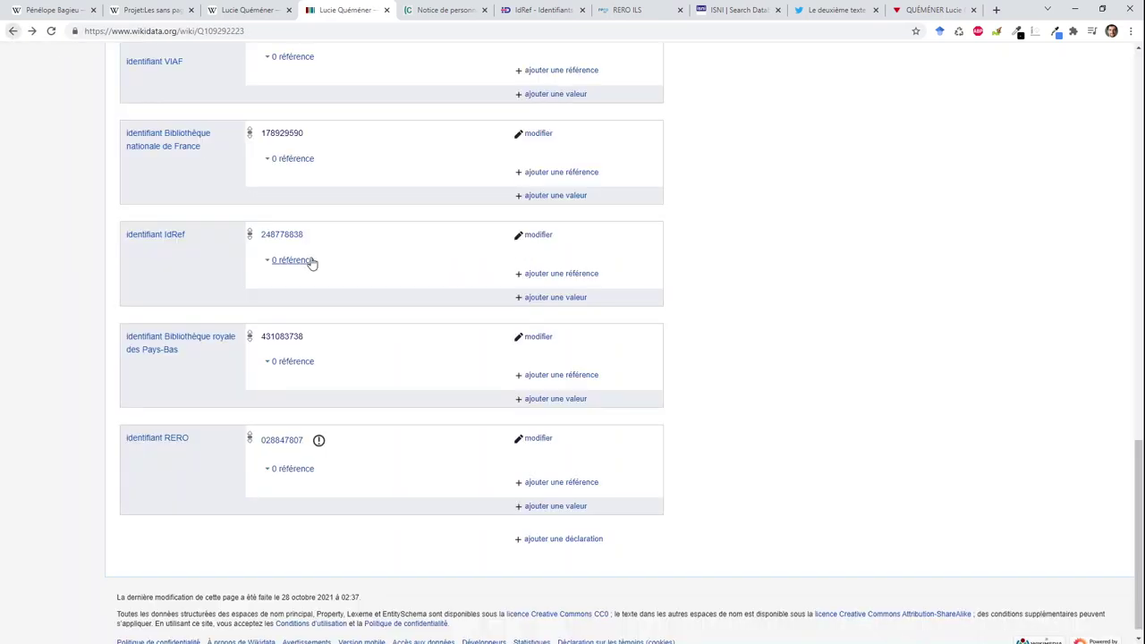
click(537, 439)
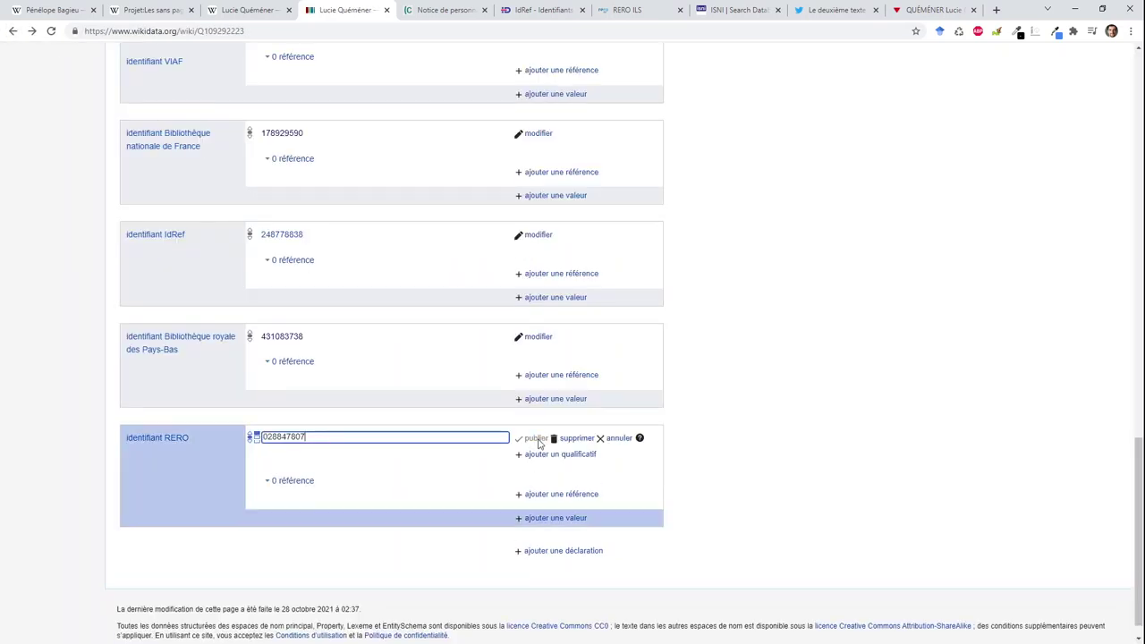
click(631, 439)
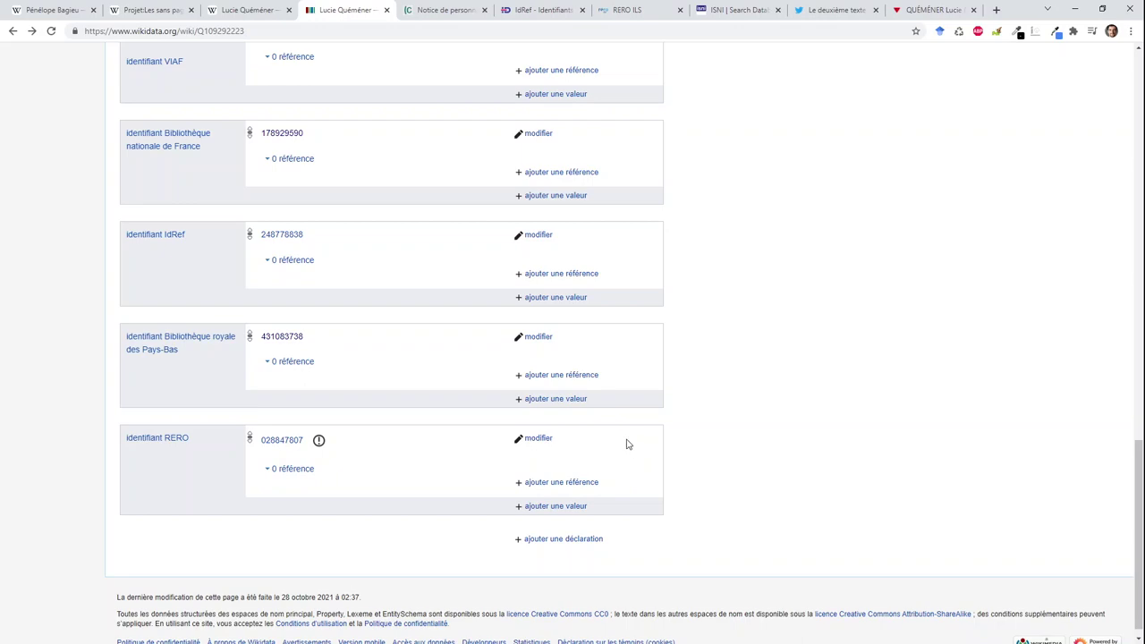
Search the Pénélope Bagieu Wikidata item for "rero" and look through its identifiers for comparison.
scroll(714, 359, up, 20)
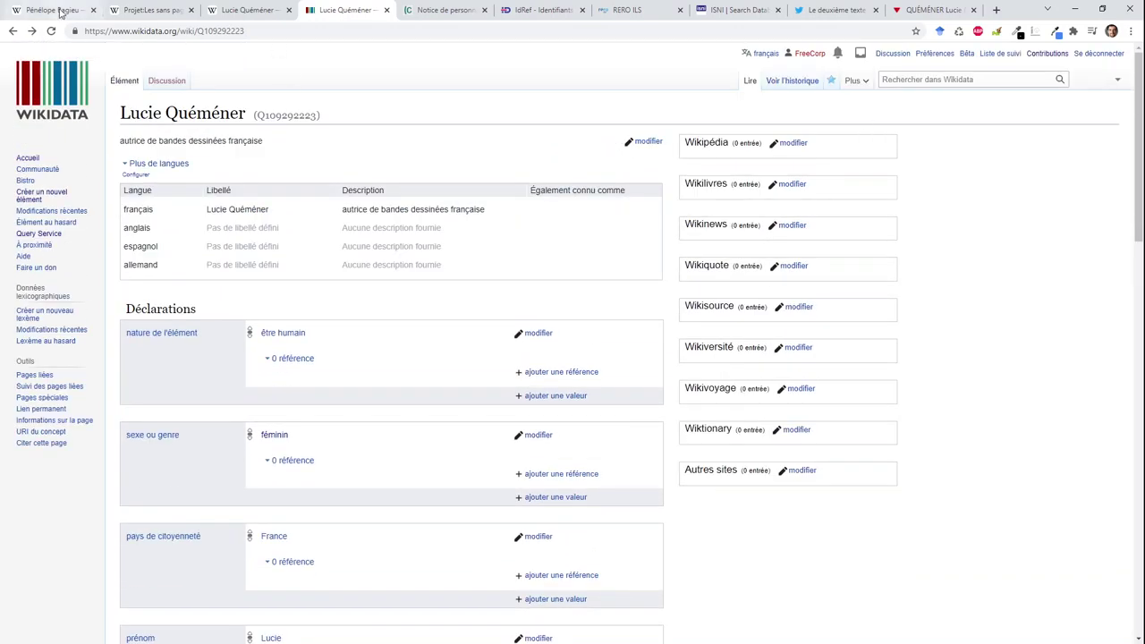
click(54, 11)
scroll(942, 378, down, 6)
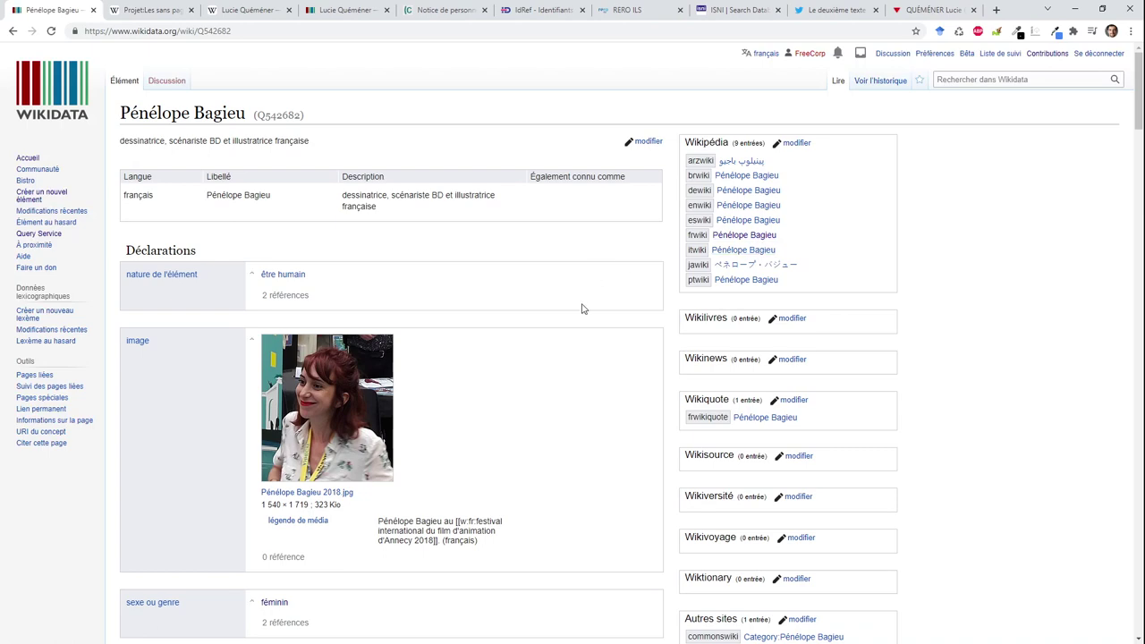
key(ctrl+f)
text(rero)
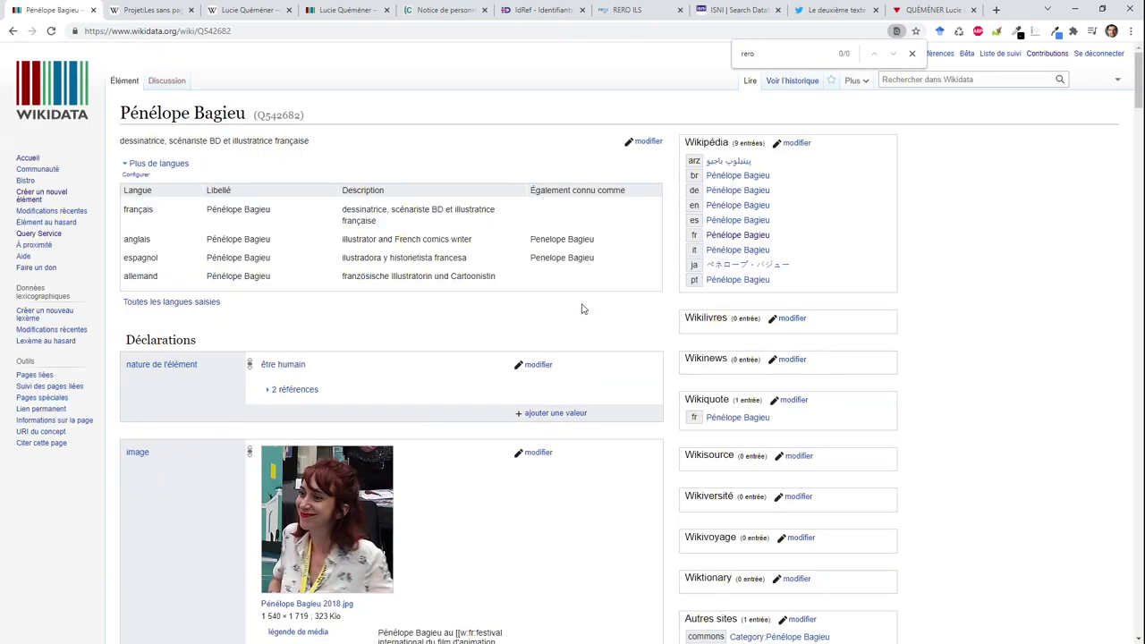
scroll(581, 309, down, 20)
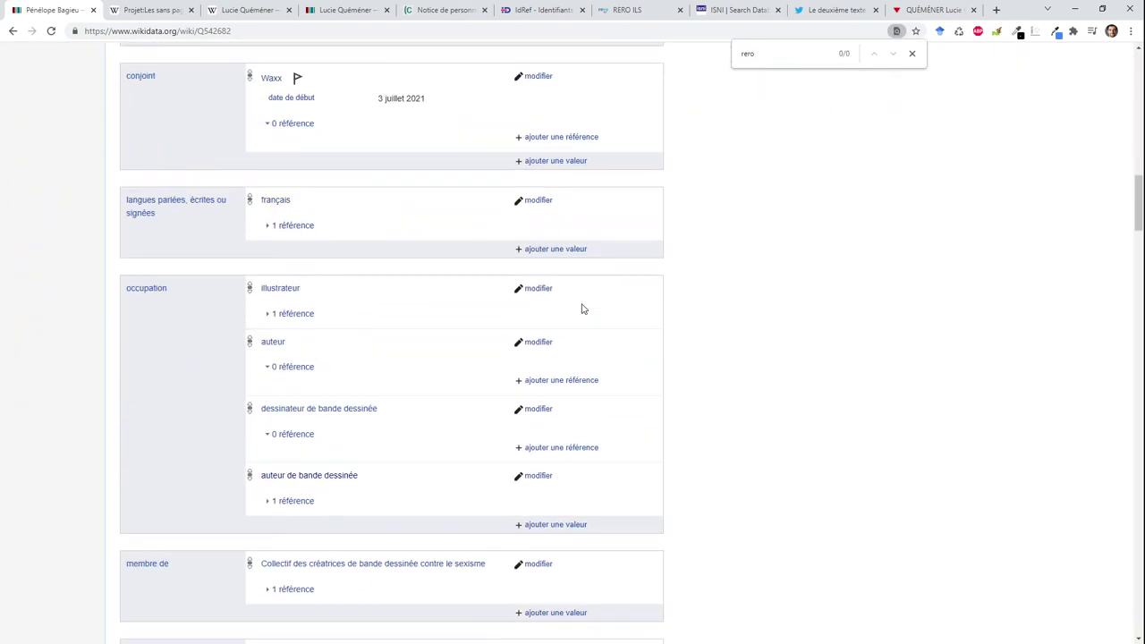
scroll(582, 309, down, 20)
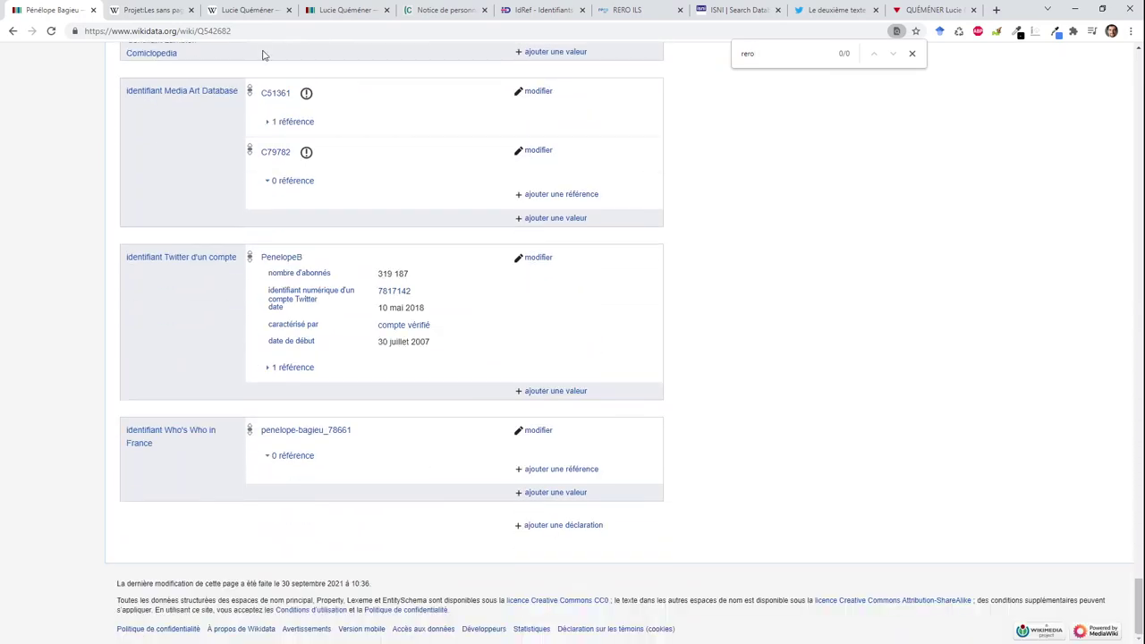
Return to the author's Wikidata item and delete the RERO identifier statement.
click(237, 16)
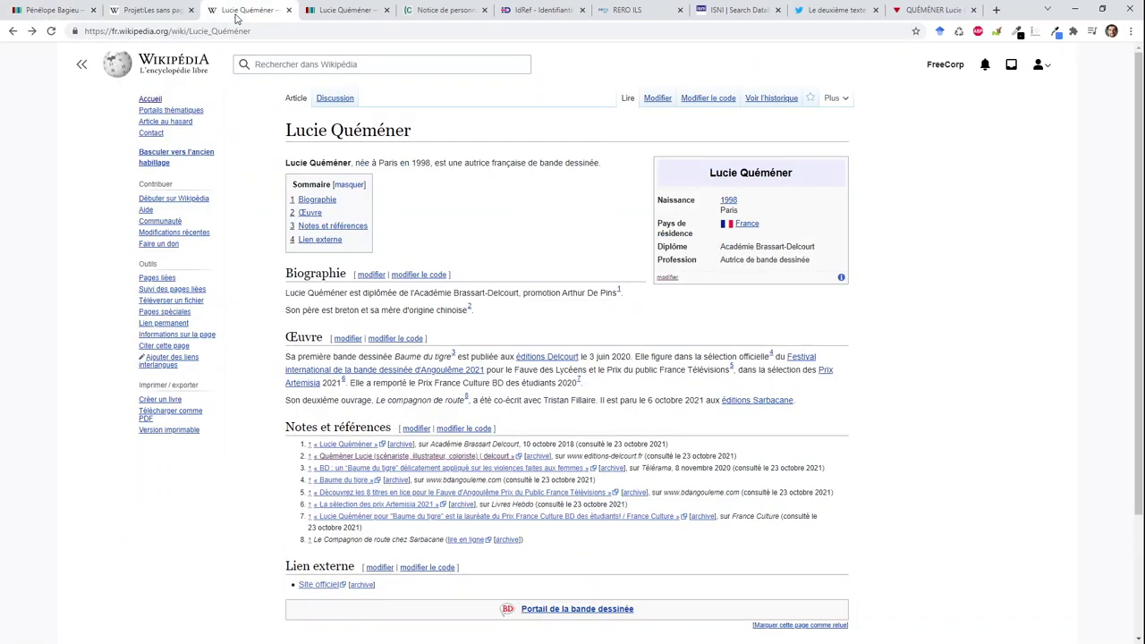
click(331, 10)
scroll(412, 417, down, 15)
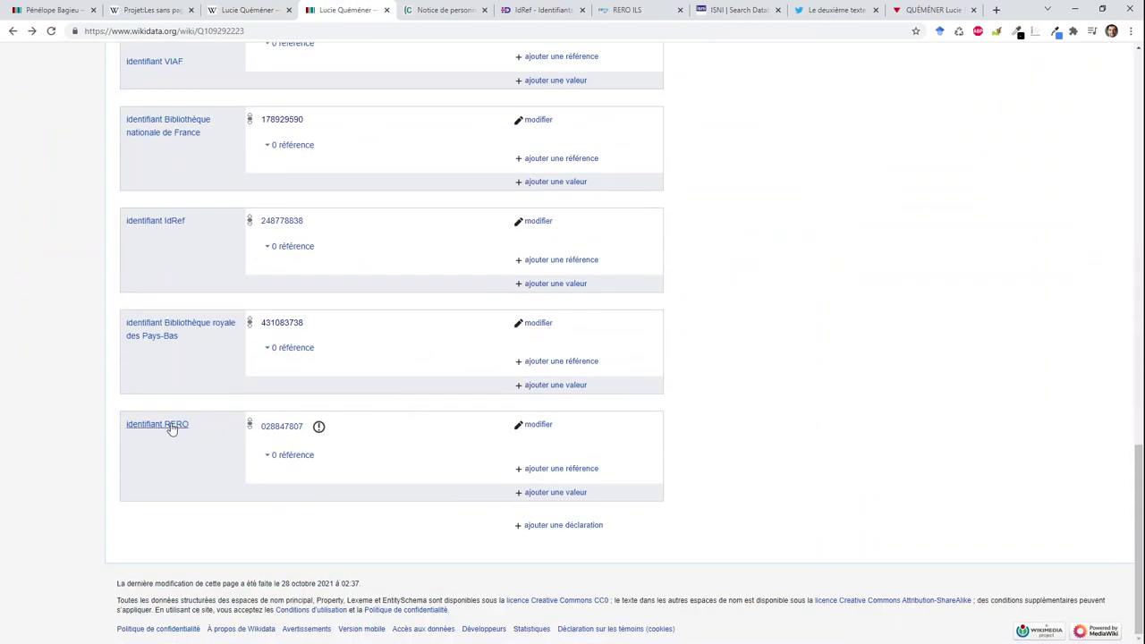
click(537, 425)
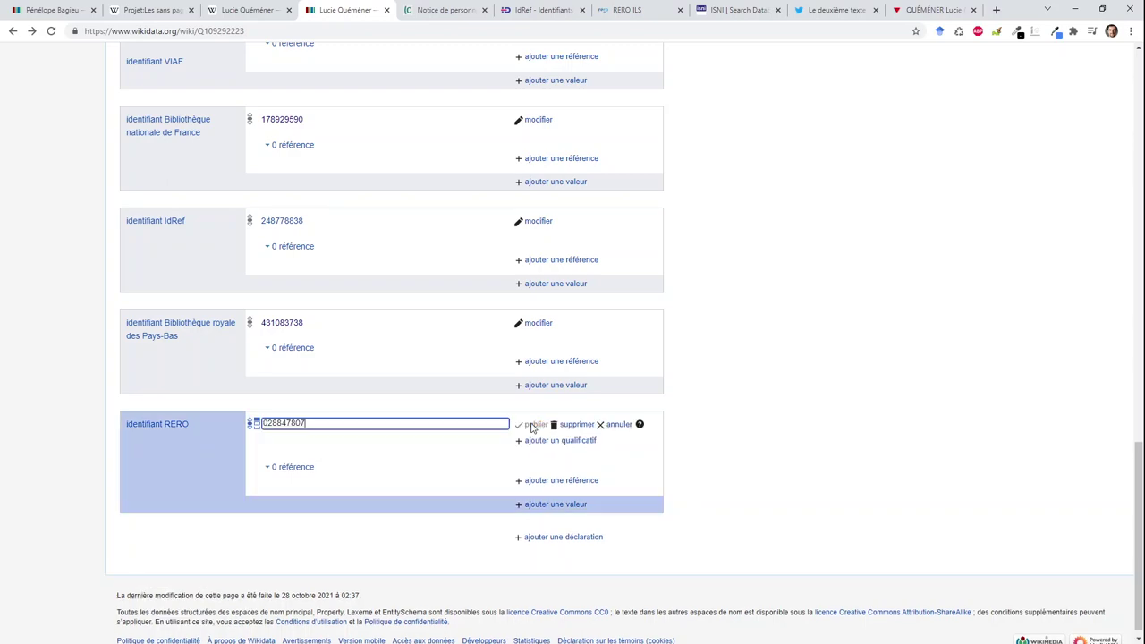
click(586, 426)
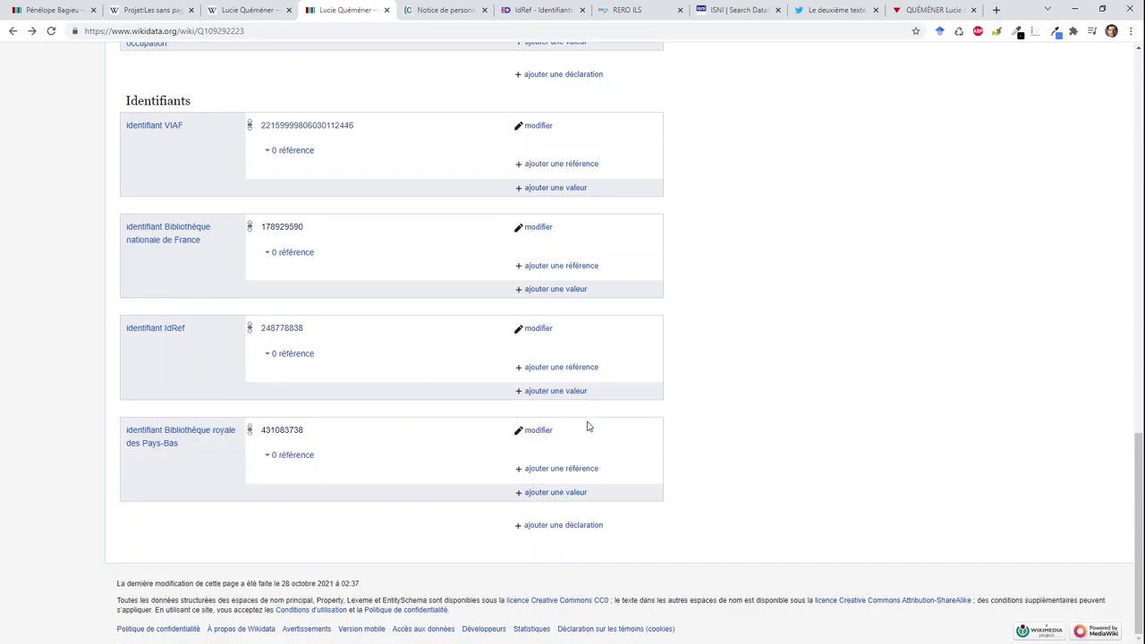
Link the author's French Wikipedia article to the Wikidata item, using language code fr, and publish the link.
scroll(750, 433, up, 15)
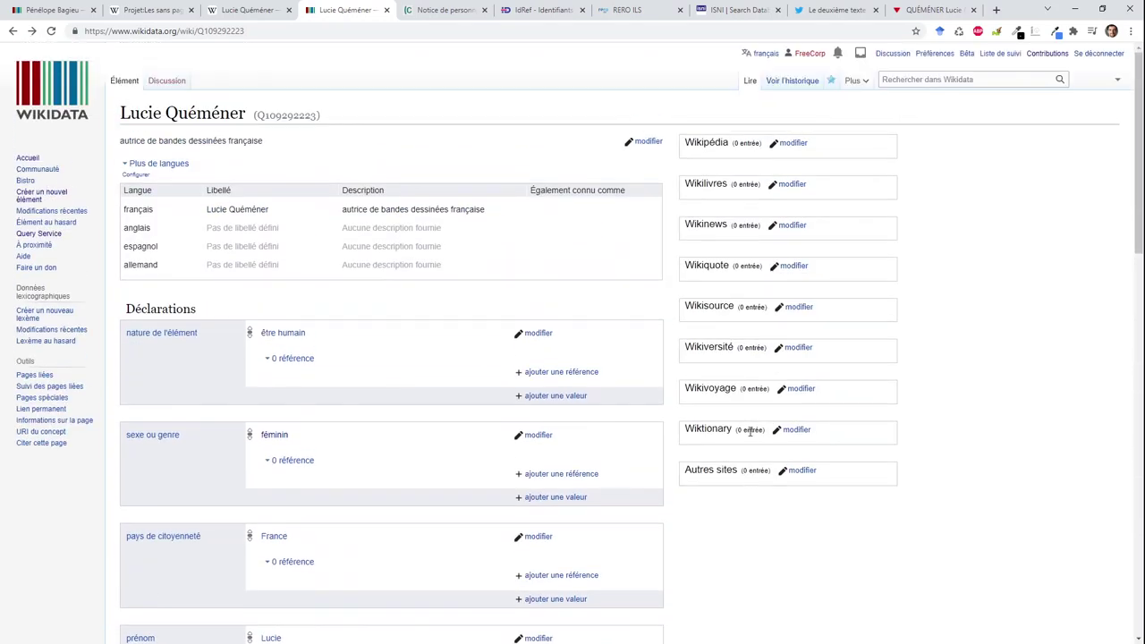
click(791, 143)
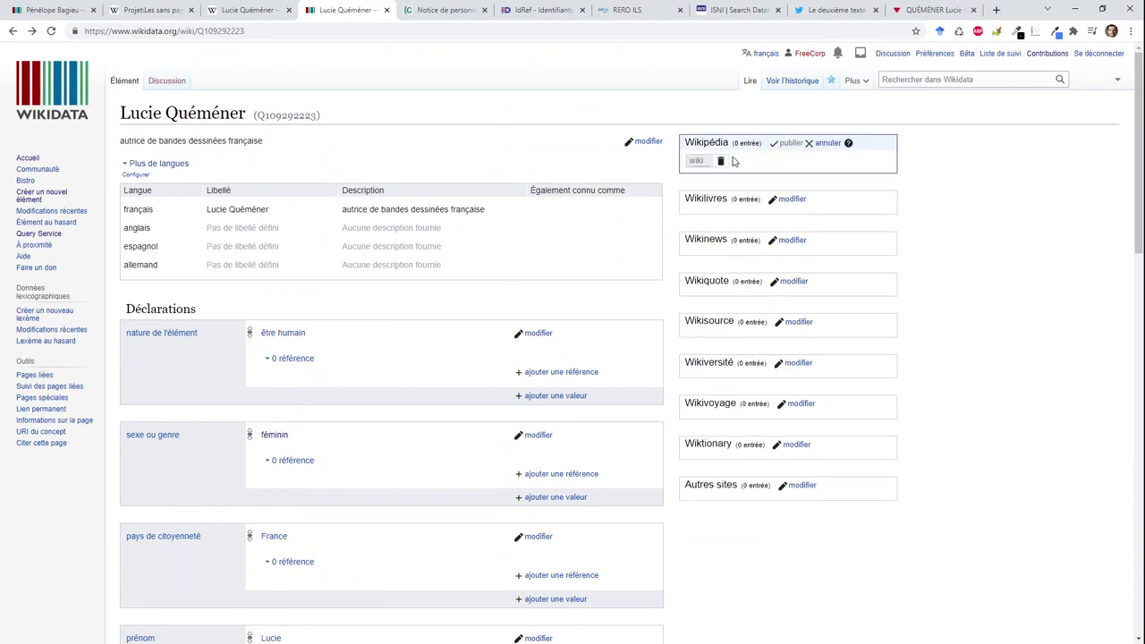
text(fr)
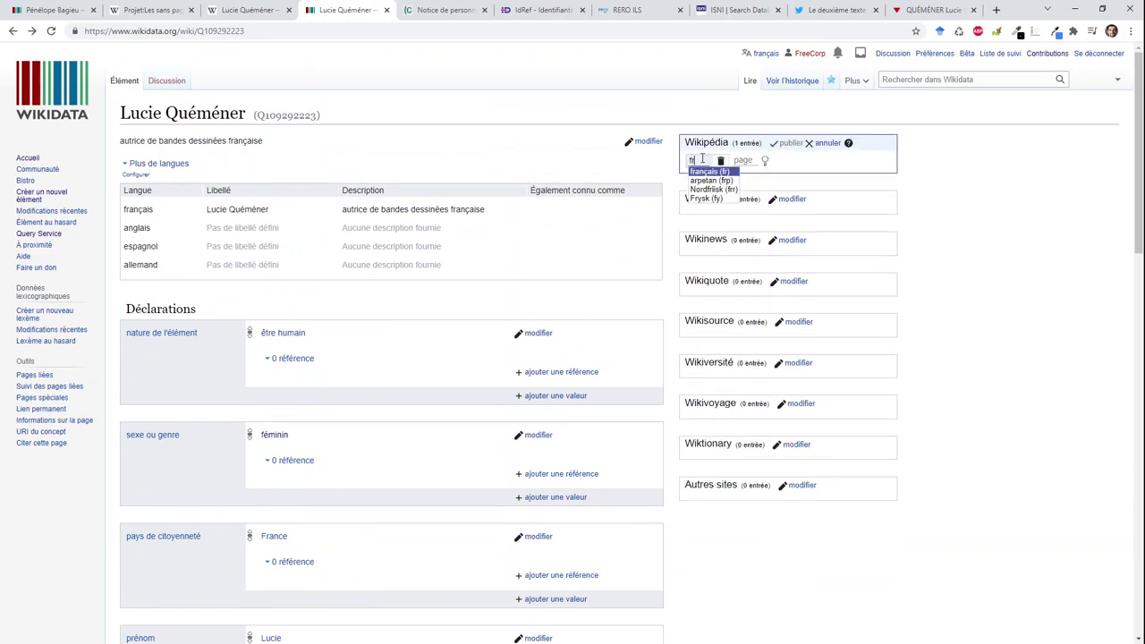
click(704, 172)
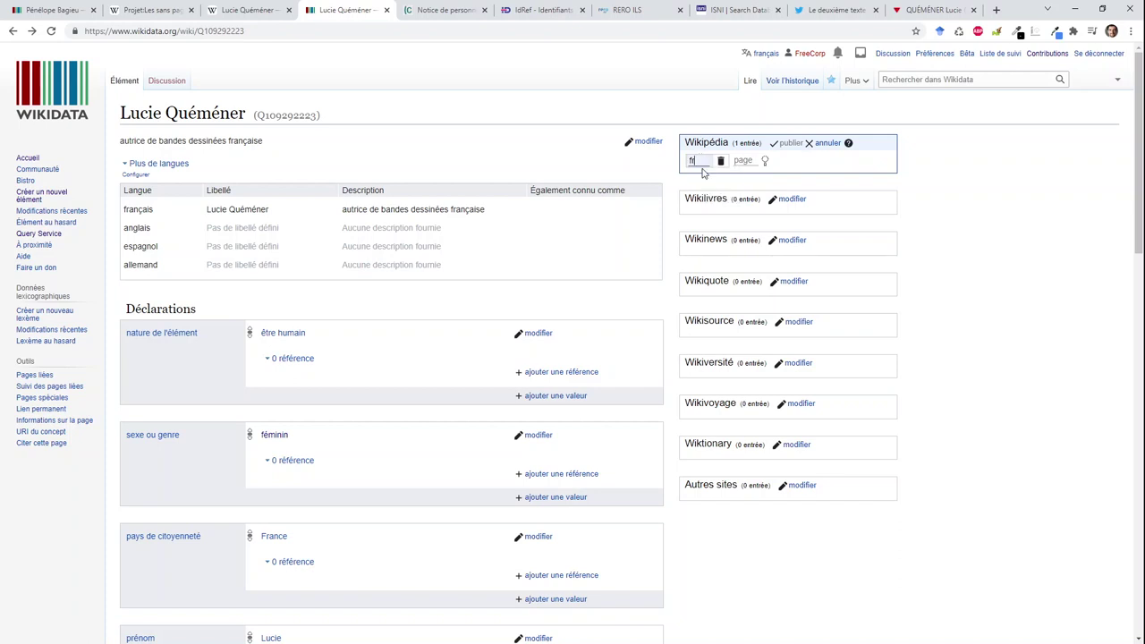
click(739, 162)
text(Lucie Q)
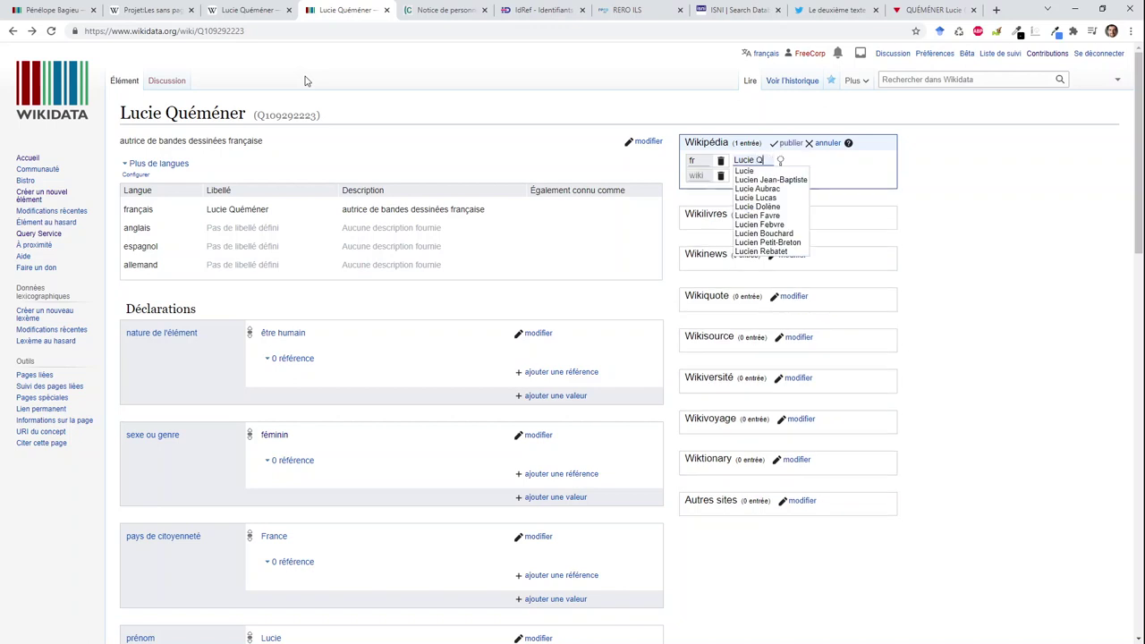
text(uém)
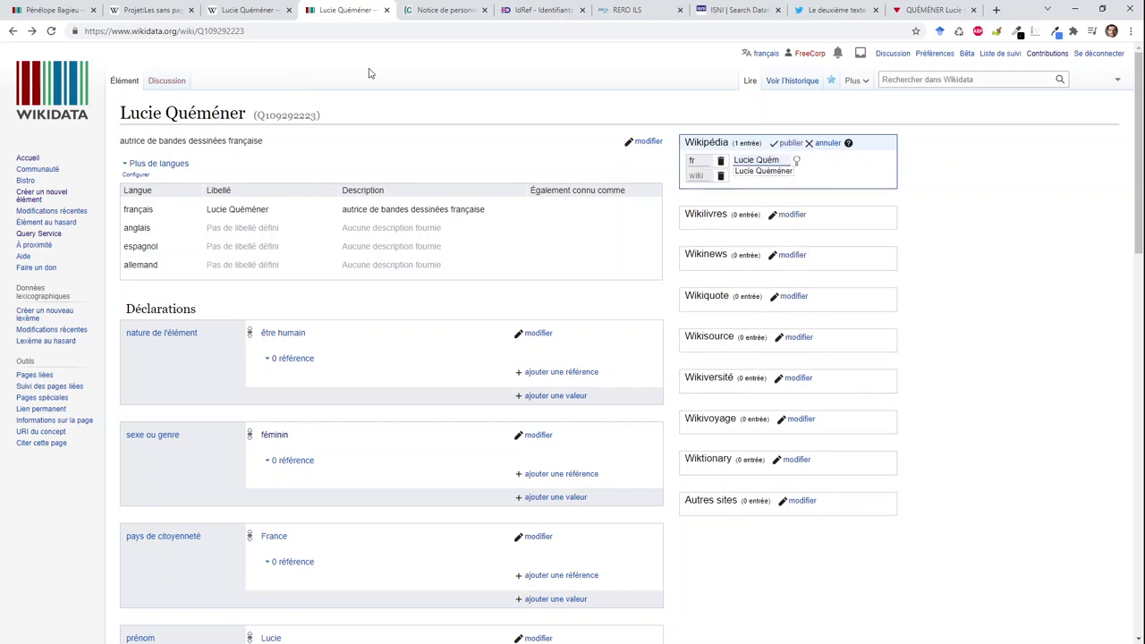
click(750, 172)
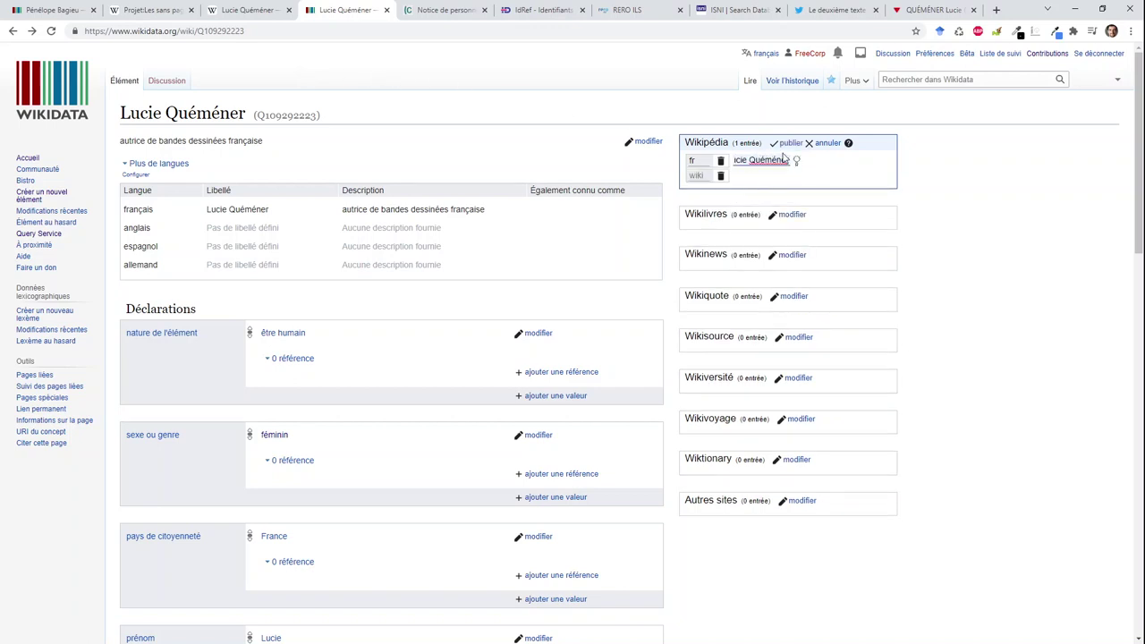
click(792, 145)
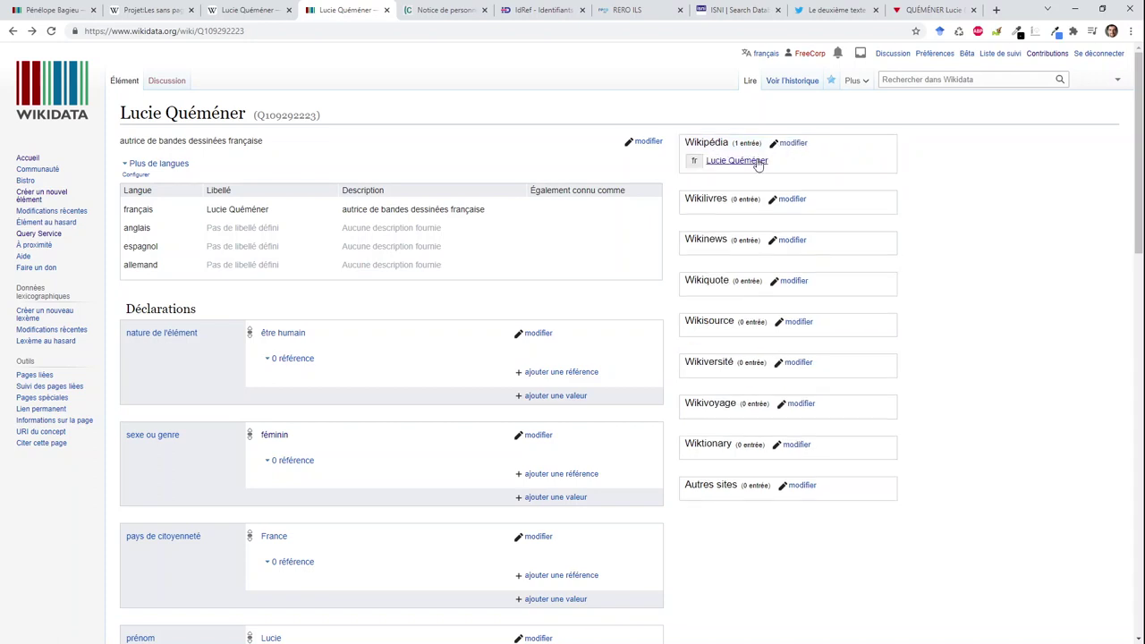
Open the author's linked French Wikipedia article, switch to visual editing and delete the existing infobox.
click(758, 164)
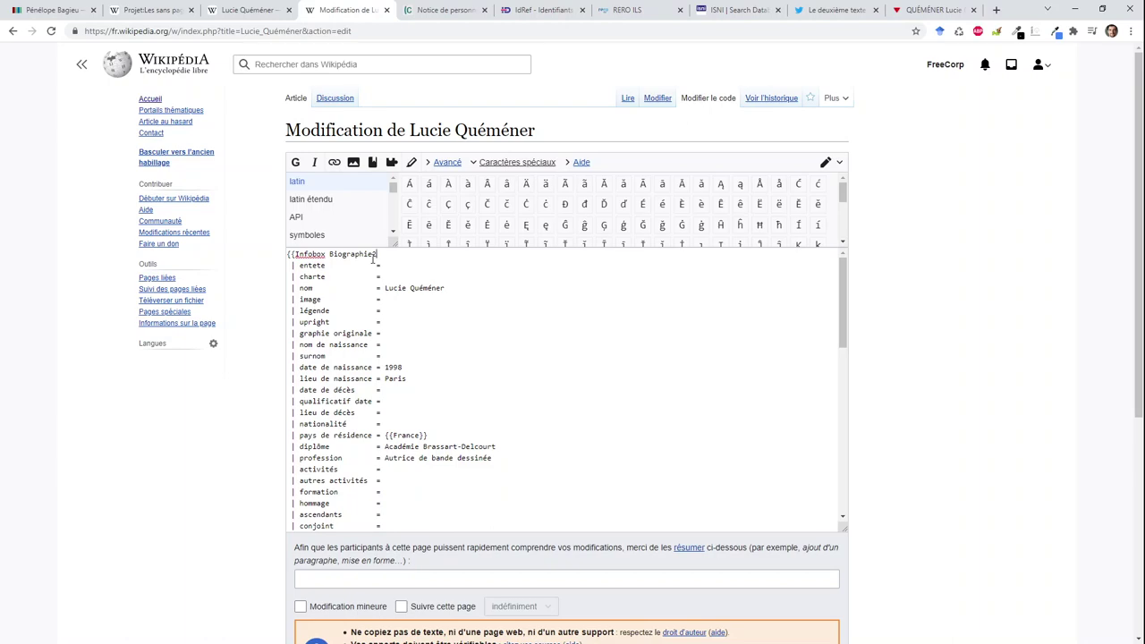
click(657, 99)
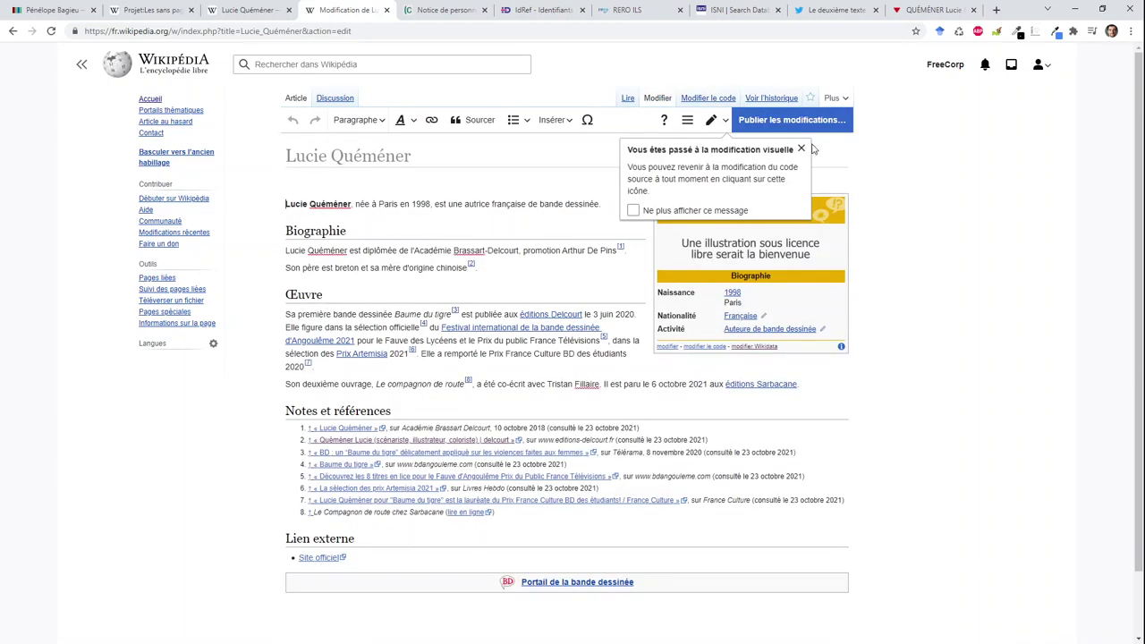
click(802, 148)
click(800, 269)
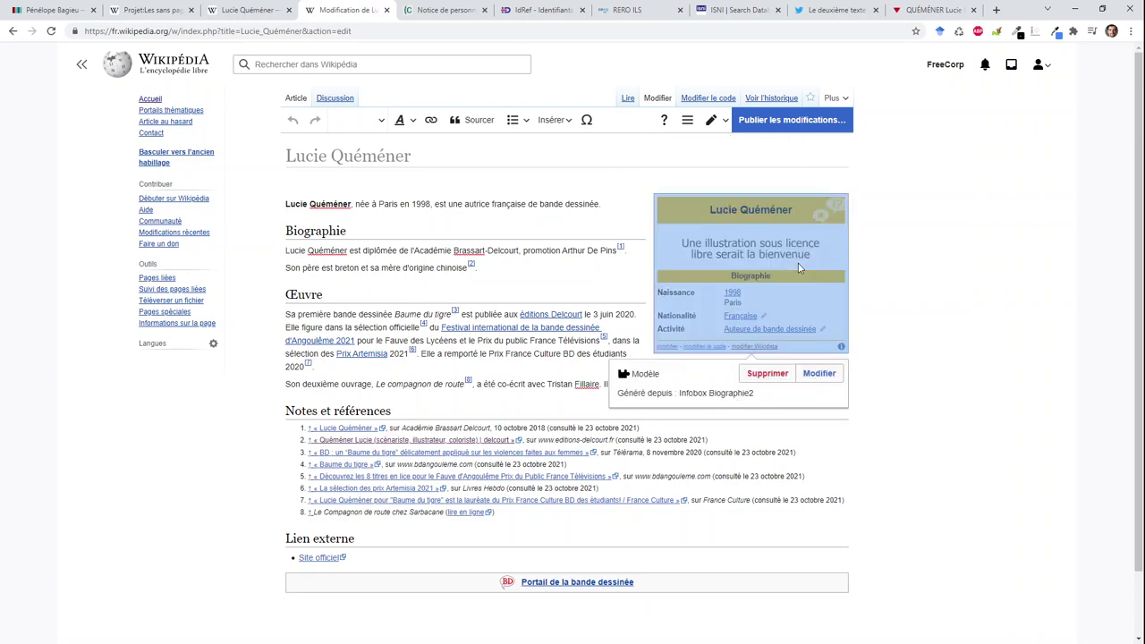
click(757, 374)
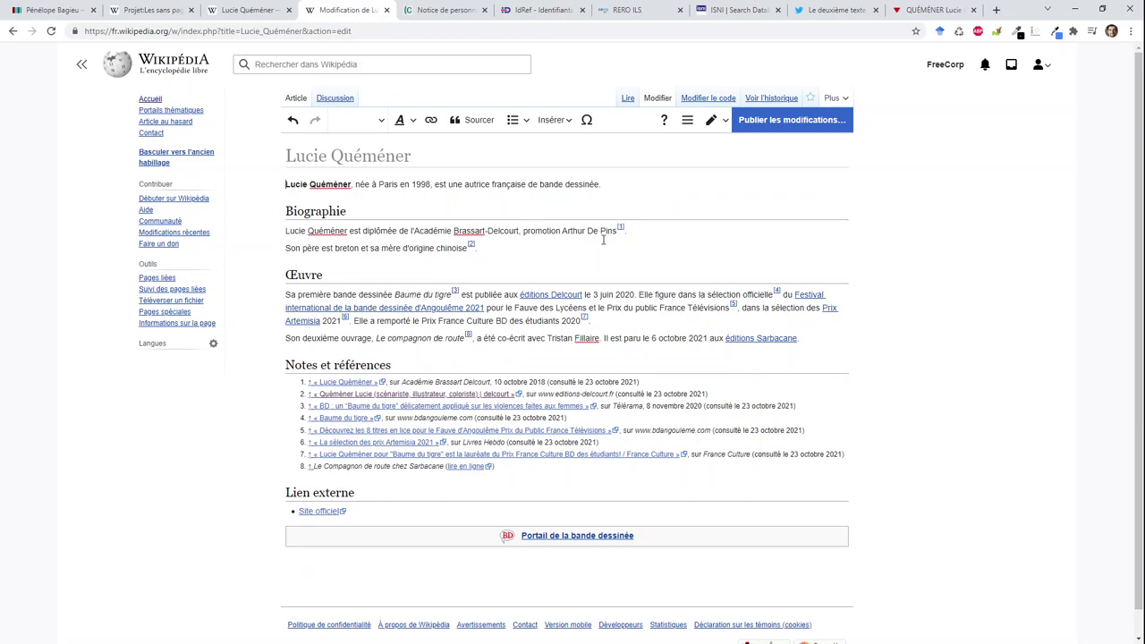
Insert the Infobox Biographie2 template at the start of the article without filling in any fields.
click(551, 120)
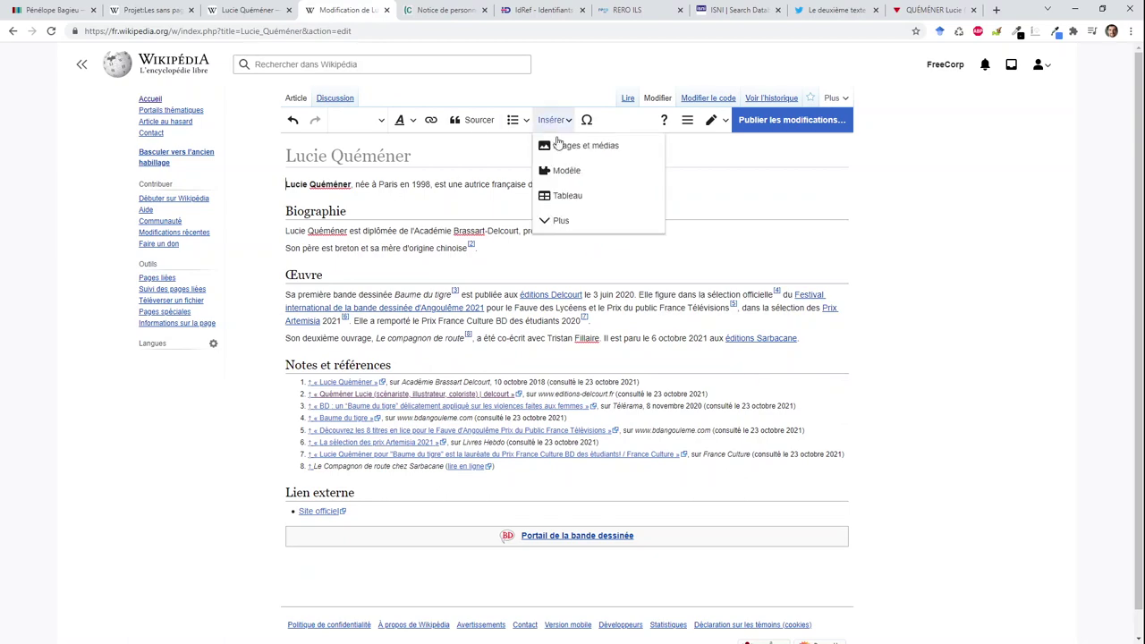
click(571, 172)
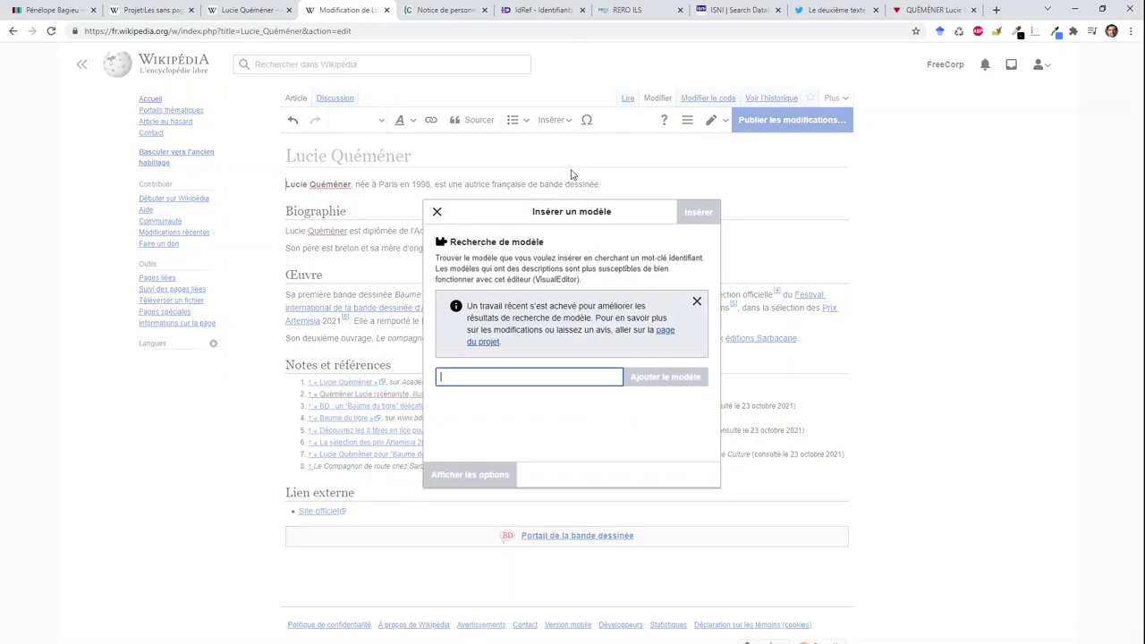
text(Infobox biographie)
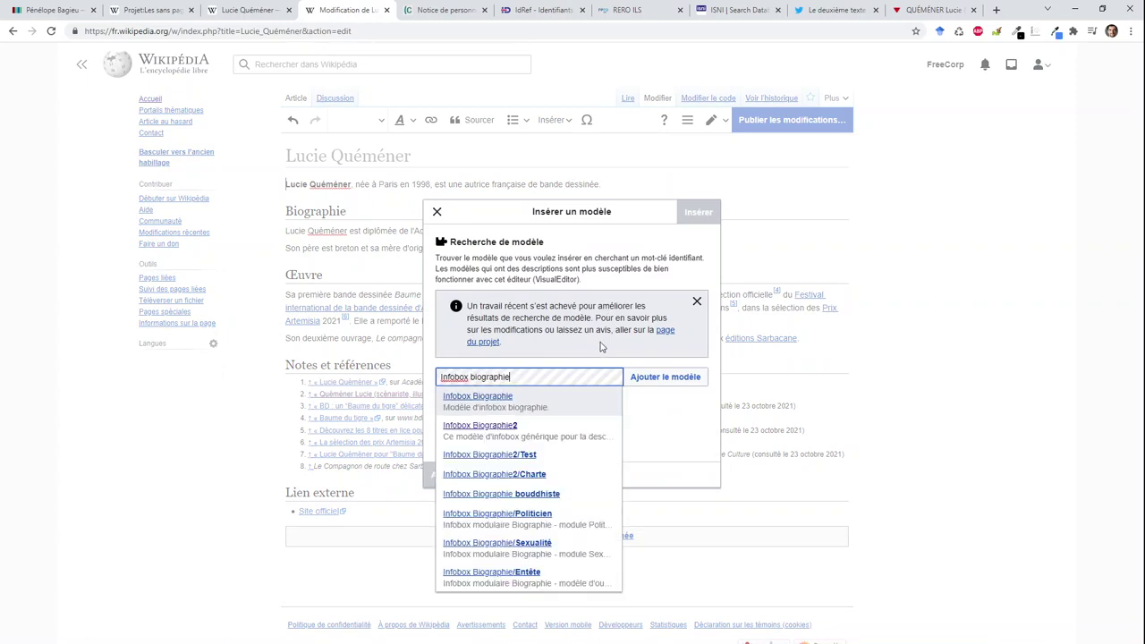
text(2)
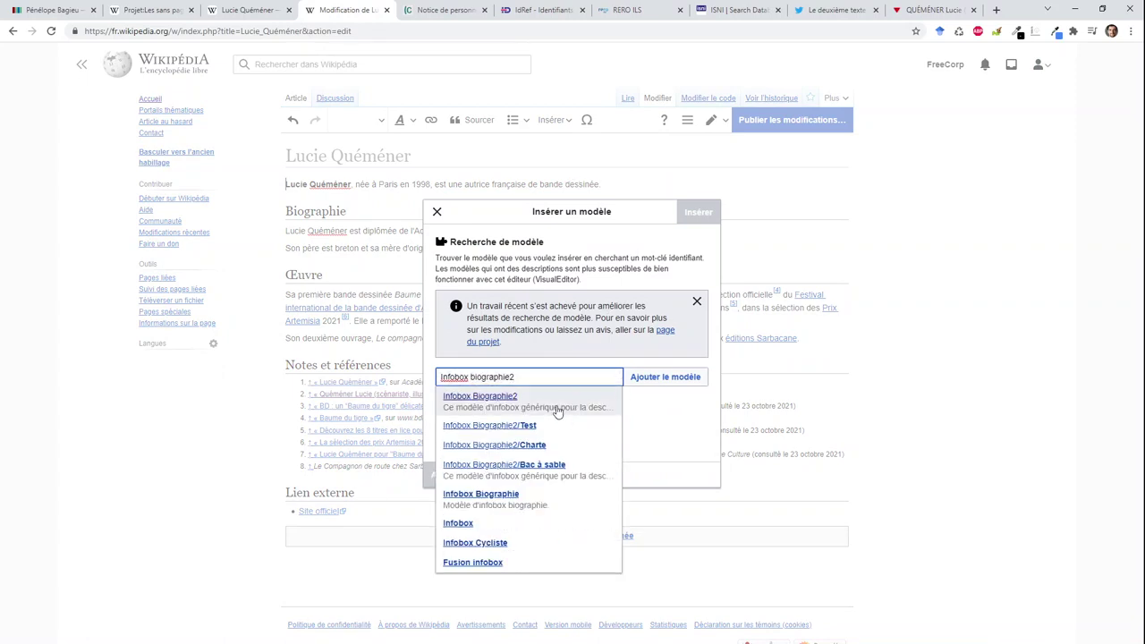
click(557, 405)
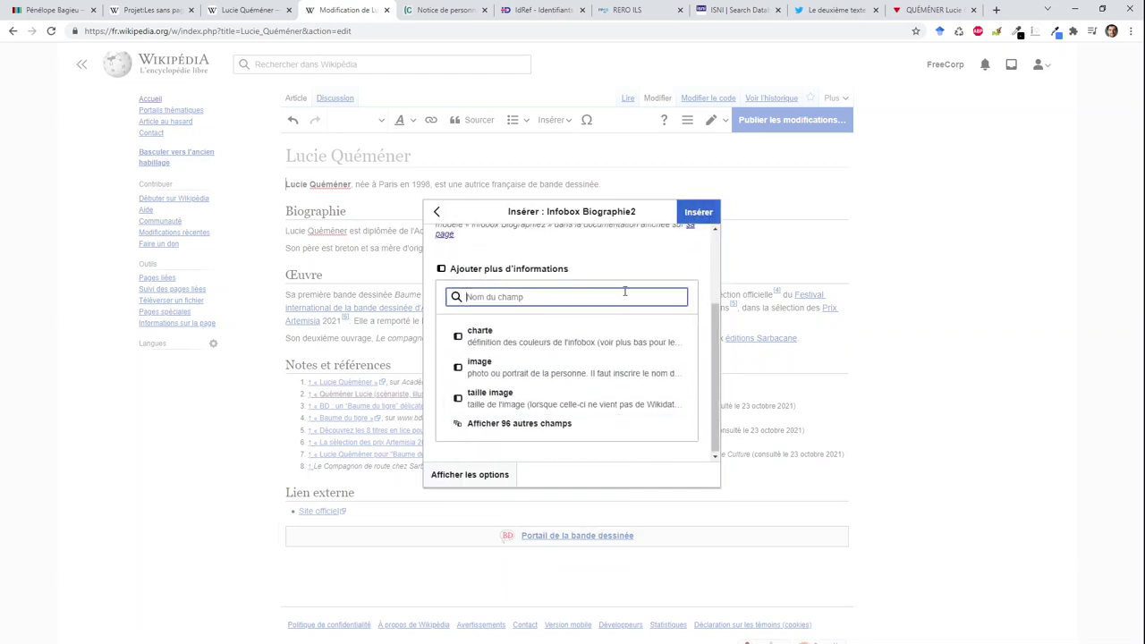
click(689, 212)
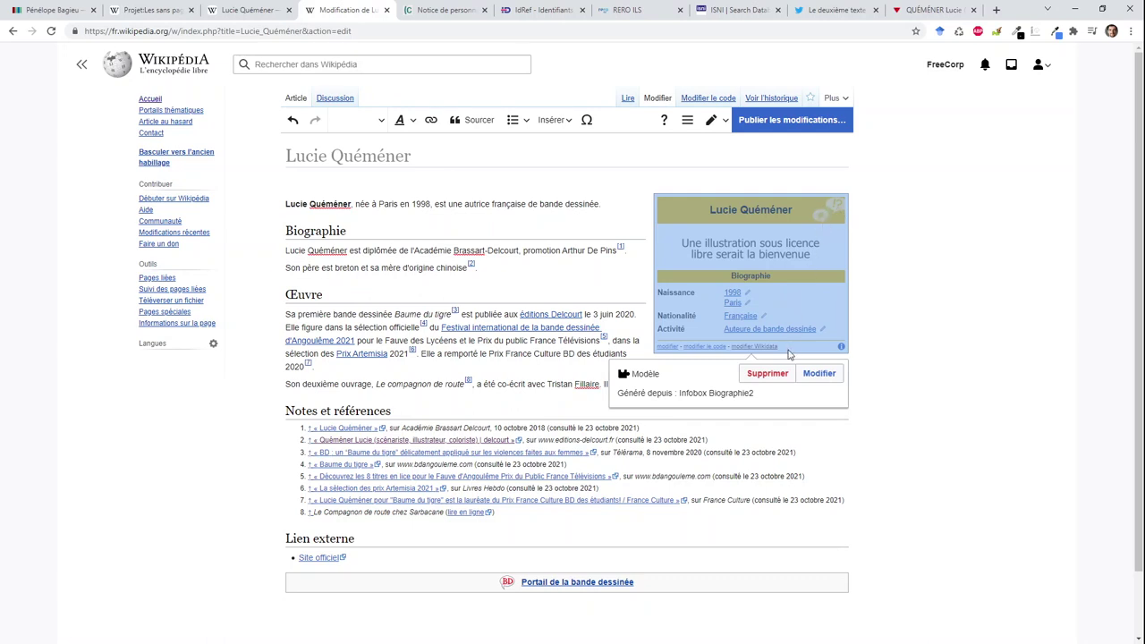
Publish the article changes with the edit summary "ajout du modèle Infobox biographie2".
click(771, 123)
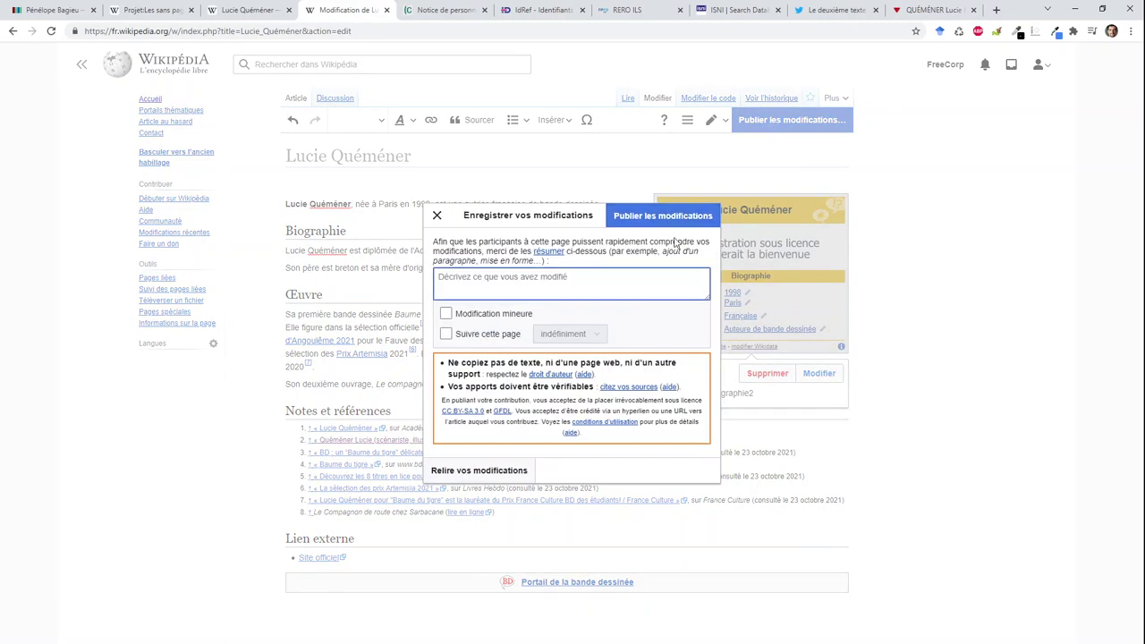
text(ajout )
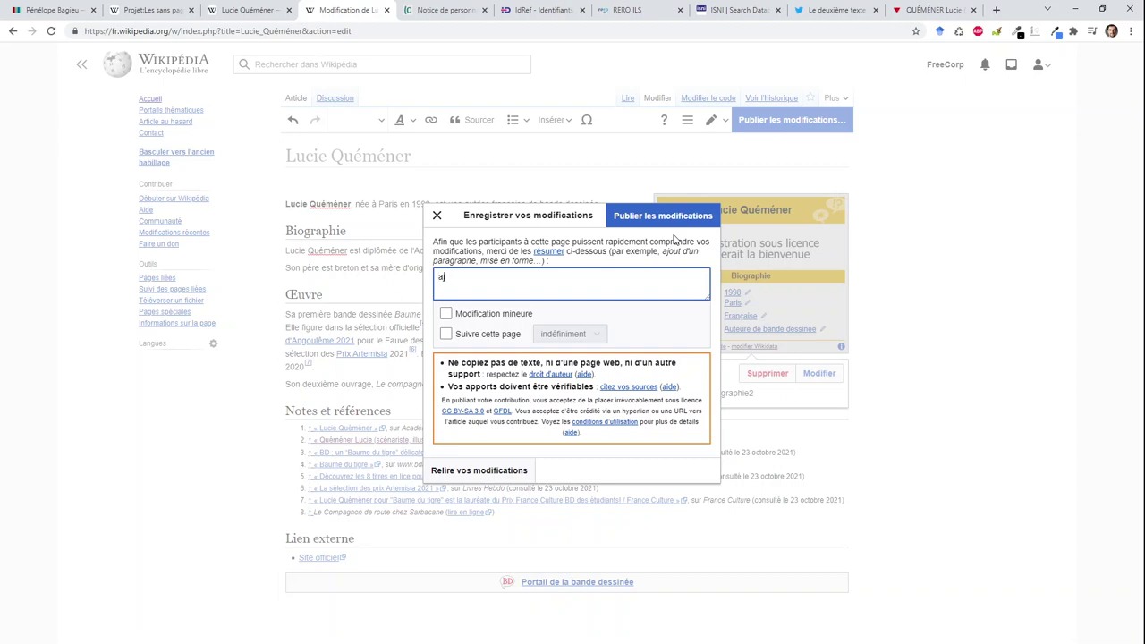
text(du modèle)
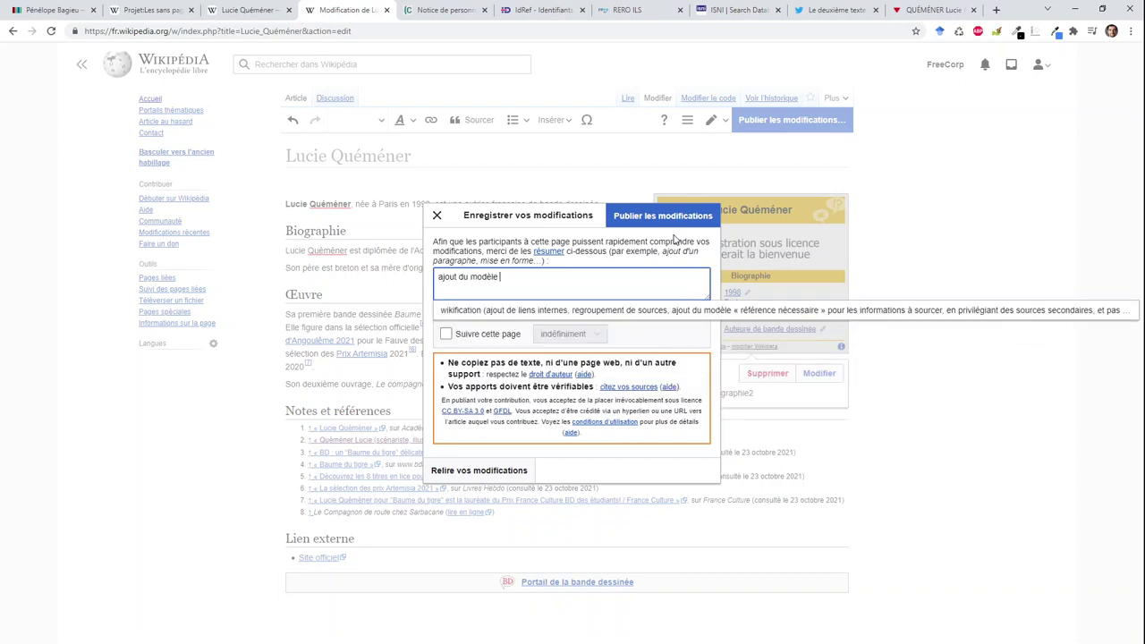
text( ()
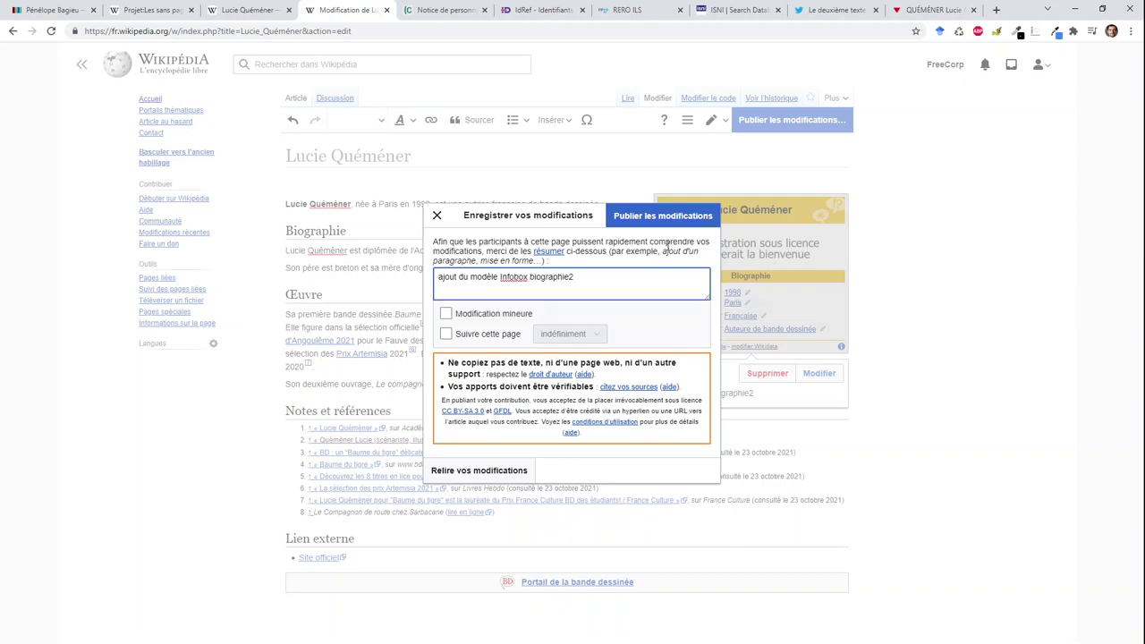
click(628, 220)
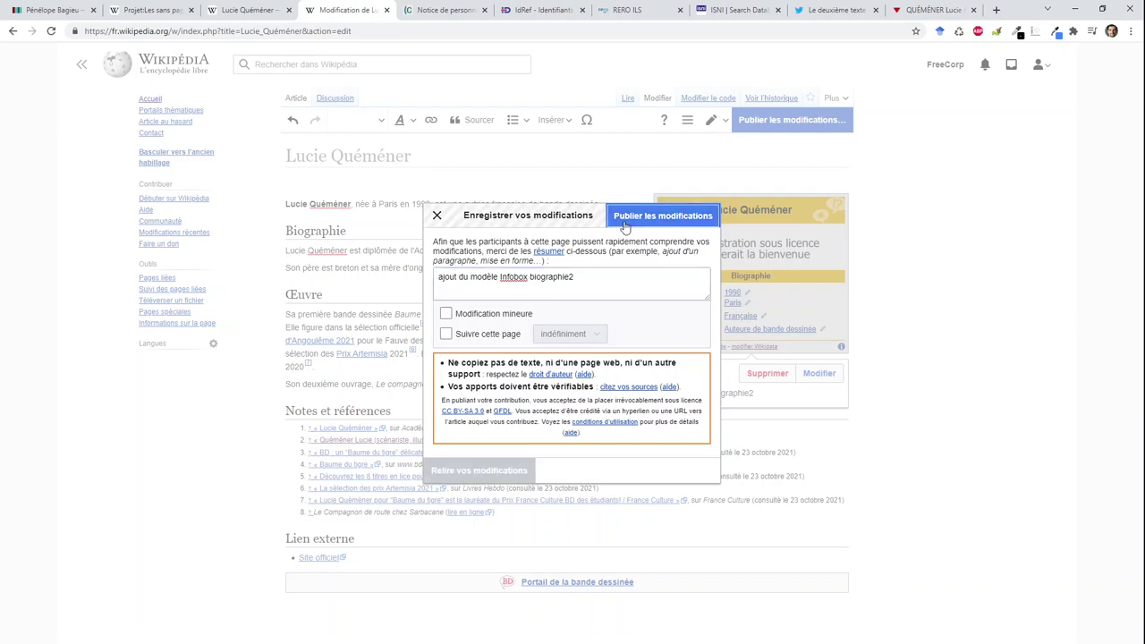